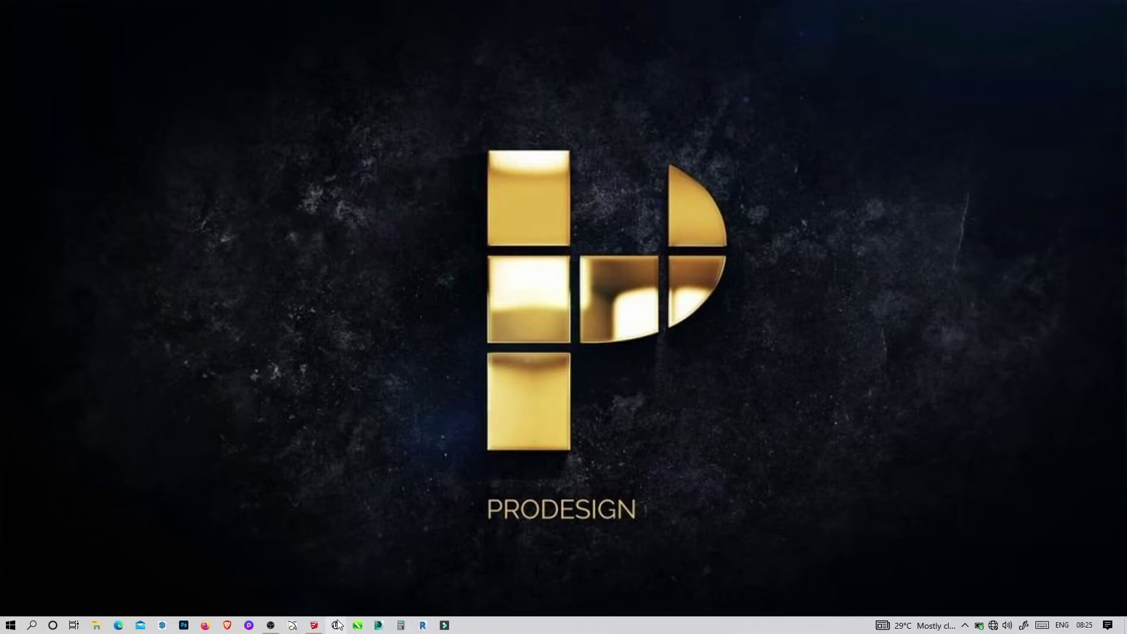
Bring the SketchUp model window up and orbit the view around the origin.
click(314, 625)
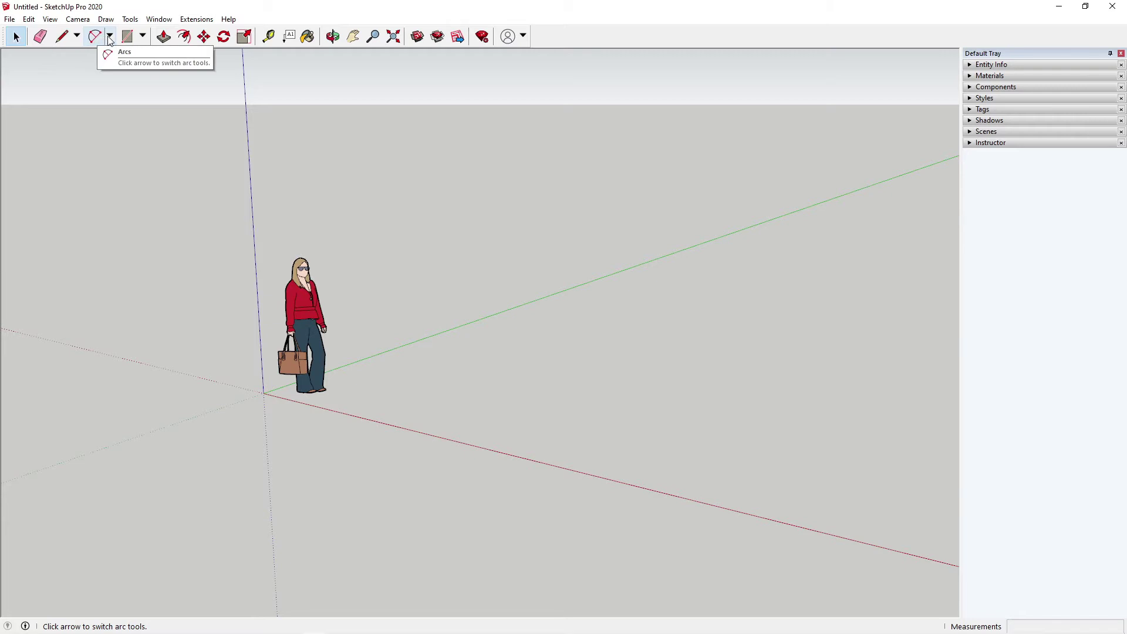
middle_drag(262, 353, 260, 350)
drag(259, 350, 335, 252)
Return to Select and browse the Arc and Line tool variant lists.
click(16, 36)
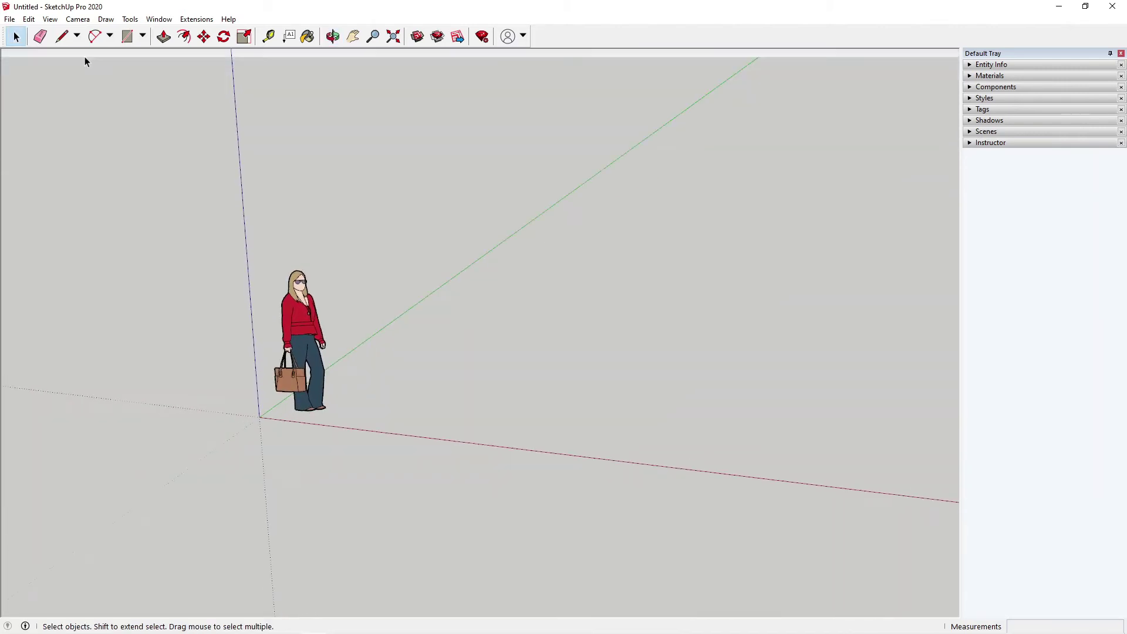
click(110, 36)
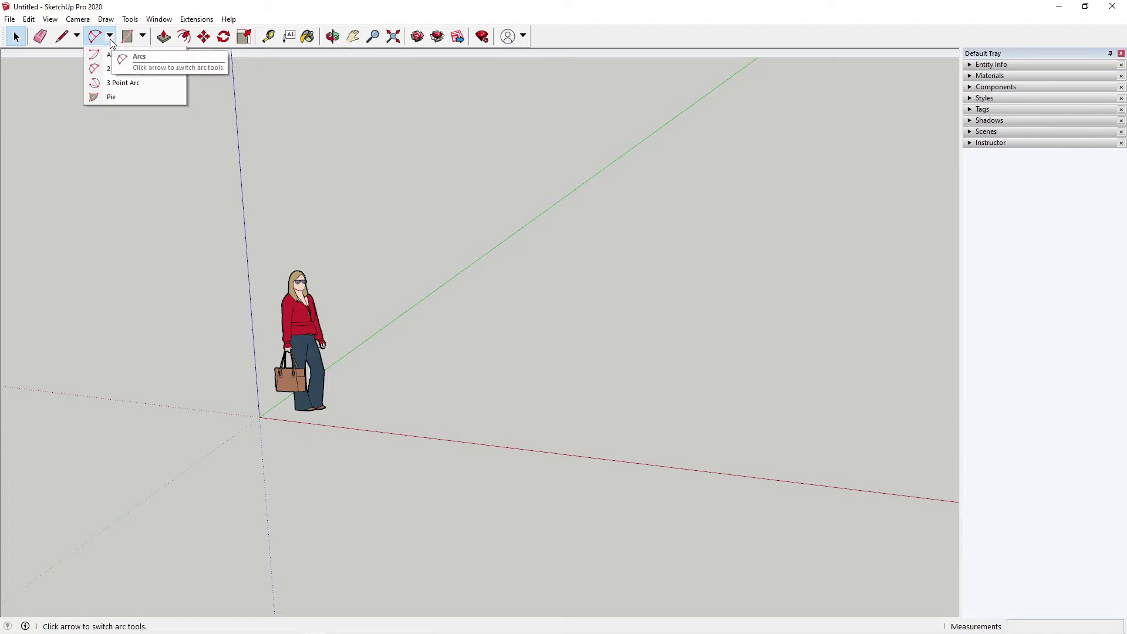
click(78, 36)
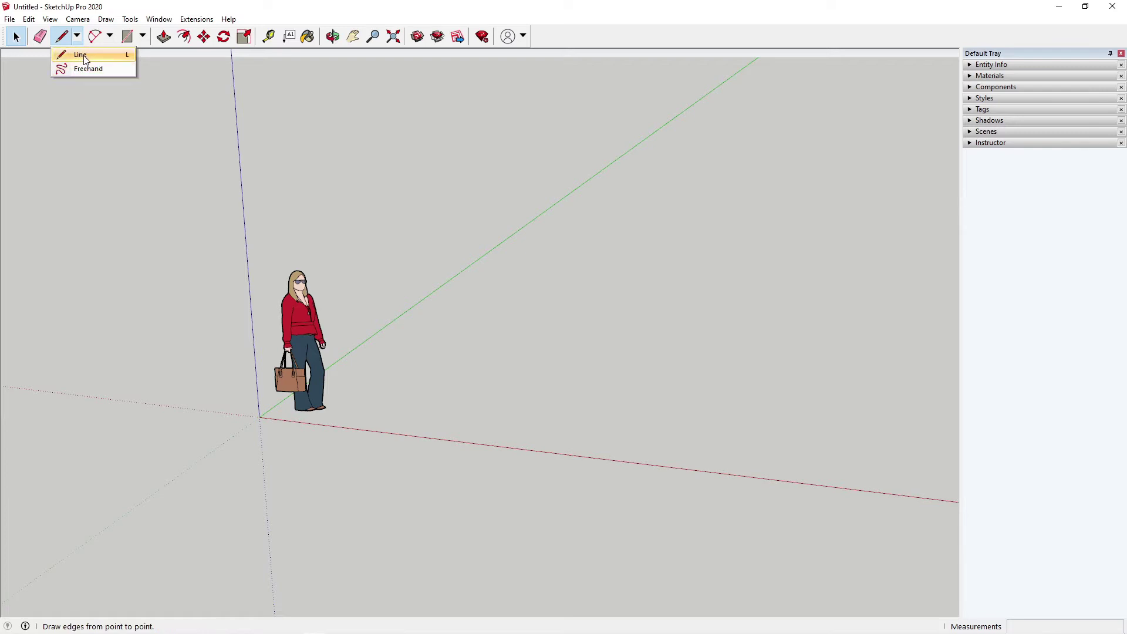
click(85, 60)
click(379, 413)
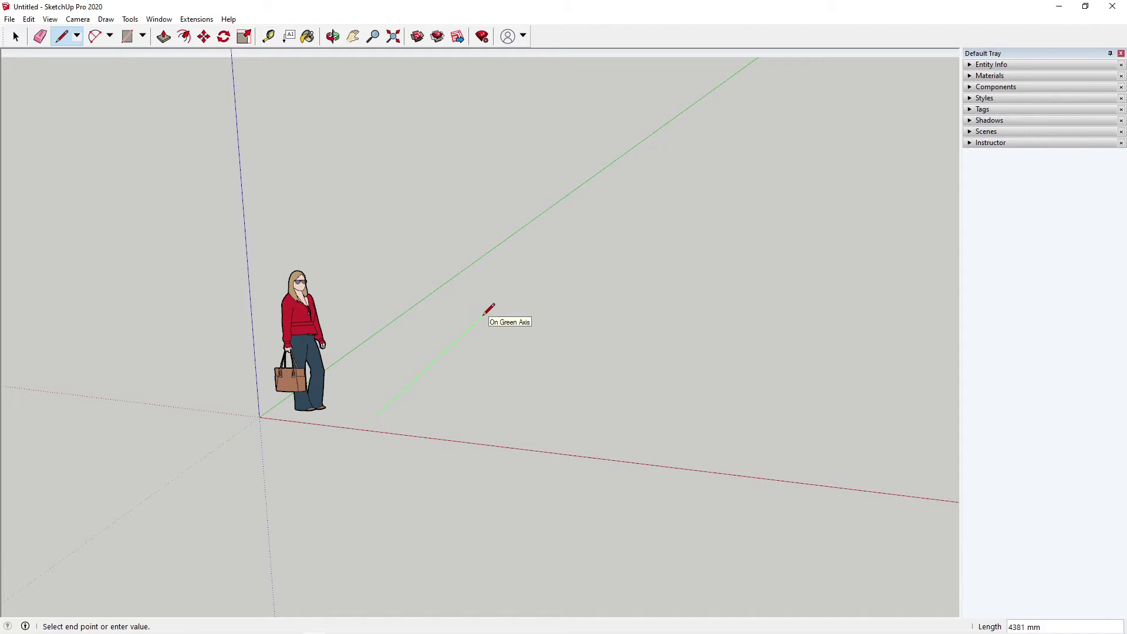
click(482, 316)
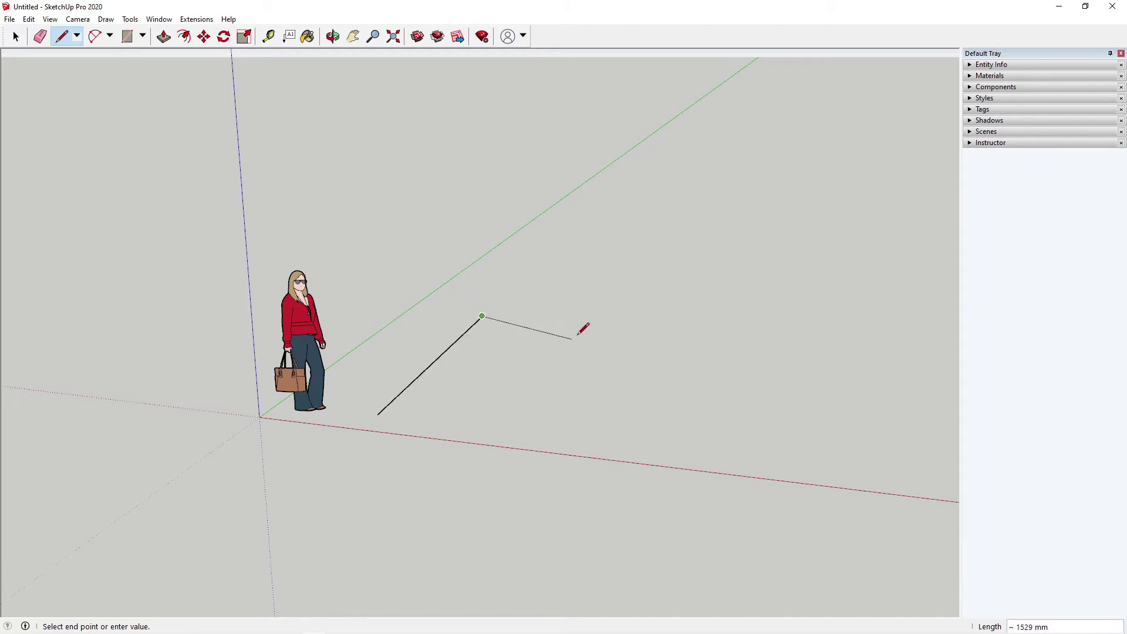
key(space)
key(ctrl+z)
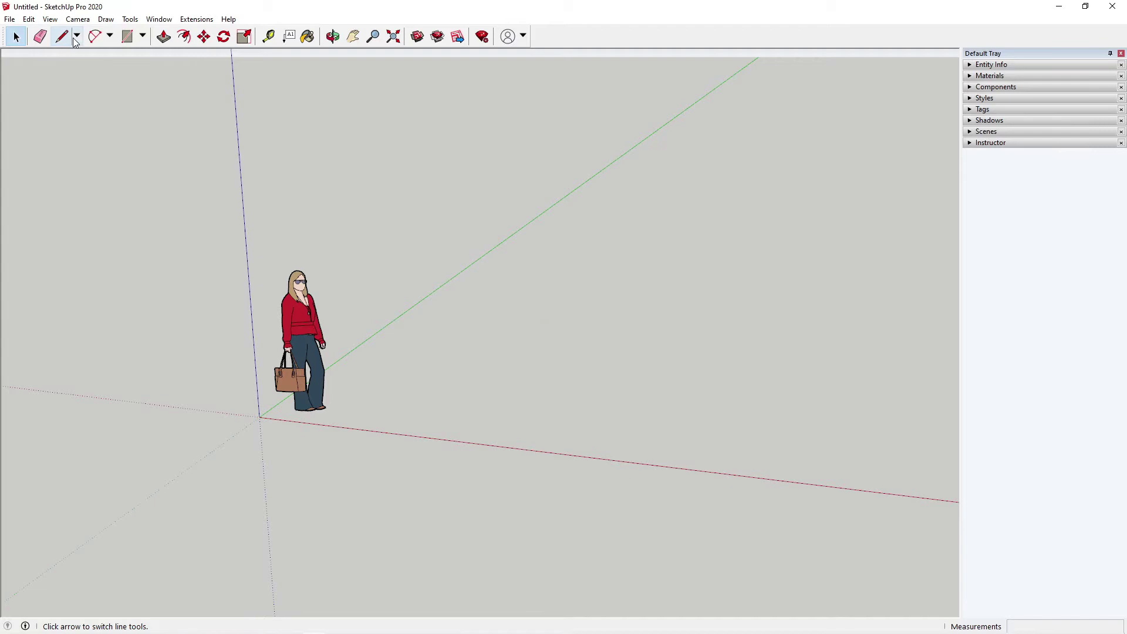
click(77, 36)
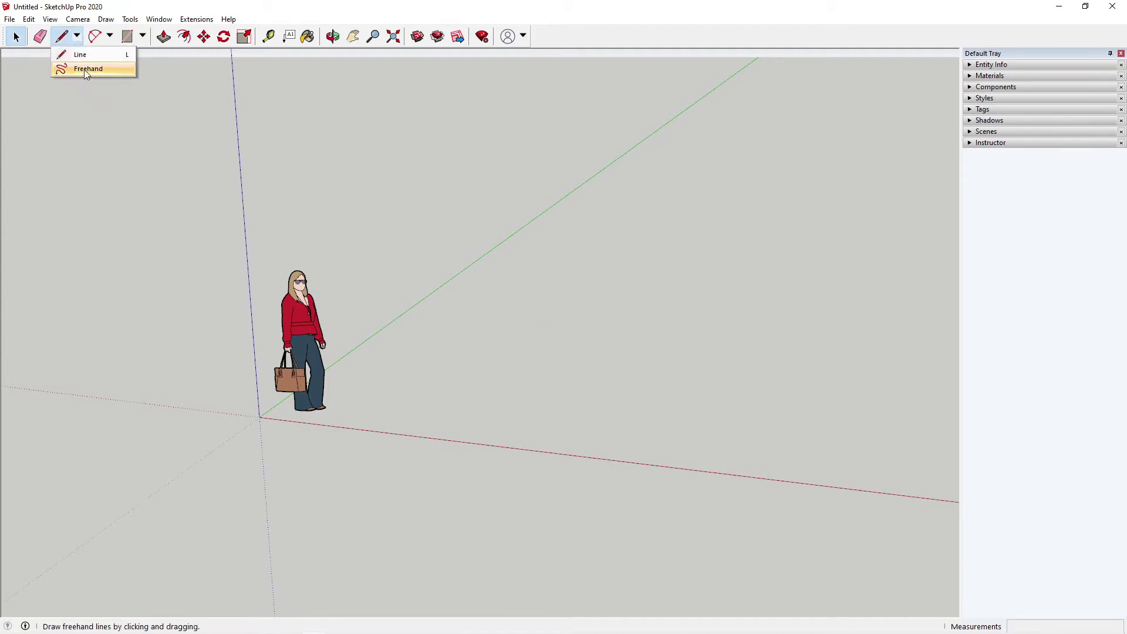
click(83, 69)
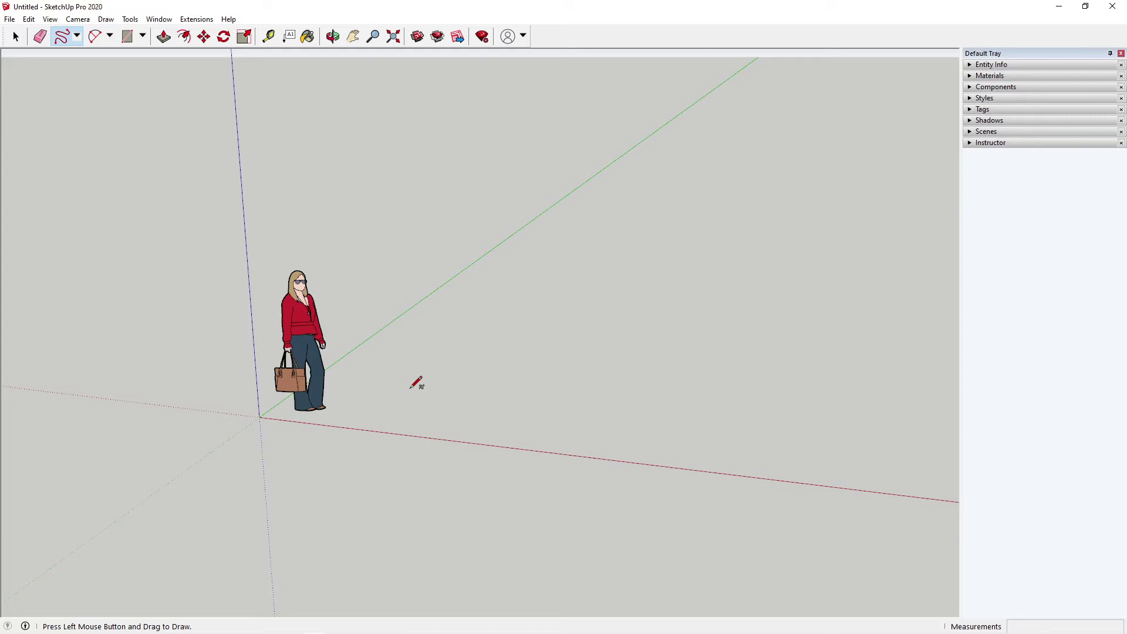
mouse_move(410, 388)
mouse_down()
mouse_move(441, 373)
mouse_move(449, 341)
mouse_move(536, 367)
mouse_move(536, 394)
mouse_move(497, 418)
mouse_move(515, 454)
mouse_move(483, 460)
mouse_move(464, 433)
mouse_move(434, 429)
mouse_move(390, 450)
mouse_move(378, 407)
mouse_move(442, 394)
mouse_move(410, 377)
mouse_up()
click(16, 37)
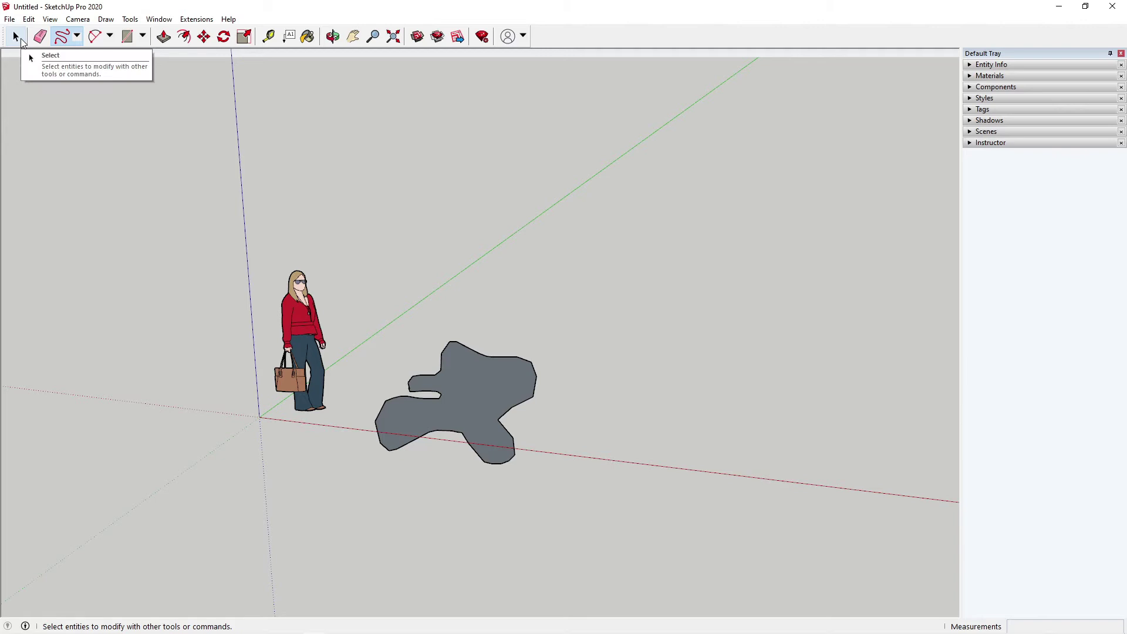
click(17, 37)
mouse_move(566, 522)
mouse_down()
mouse_move(390, 382)
mouse_move(351, 327)
mouse_up()
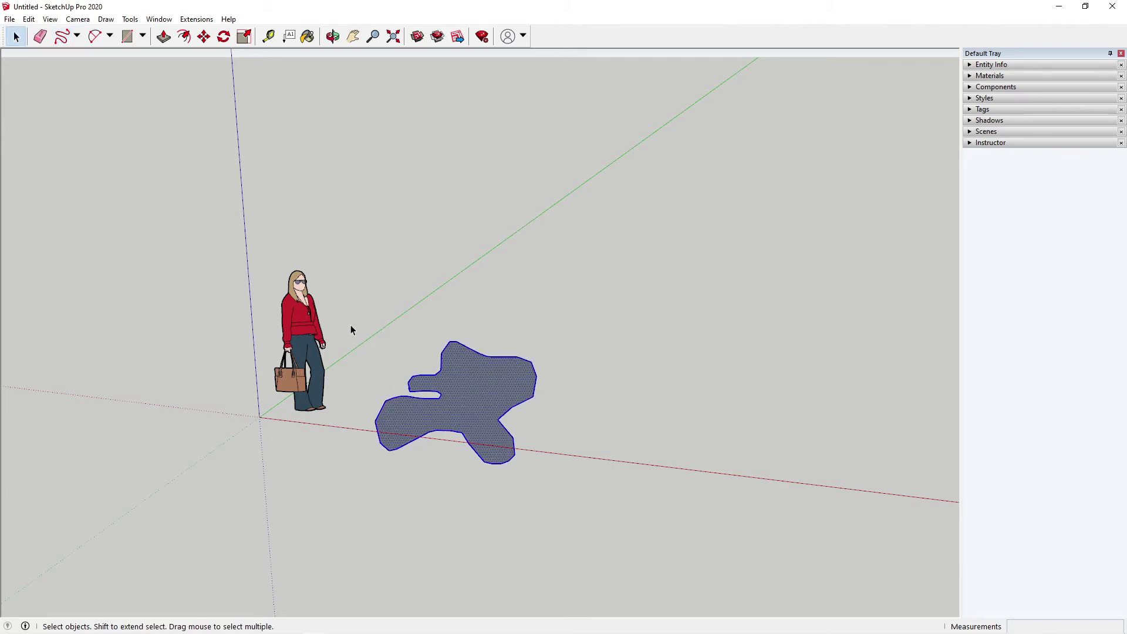
key(Delete)
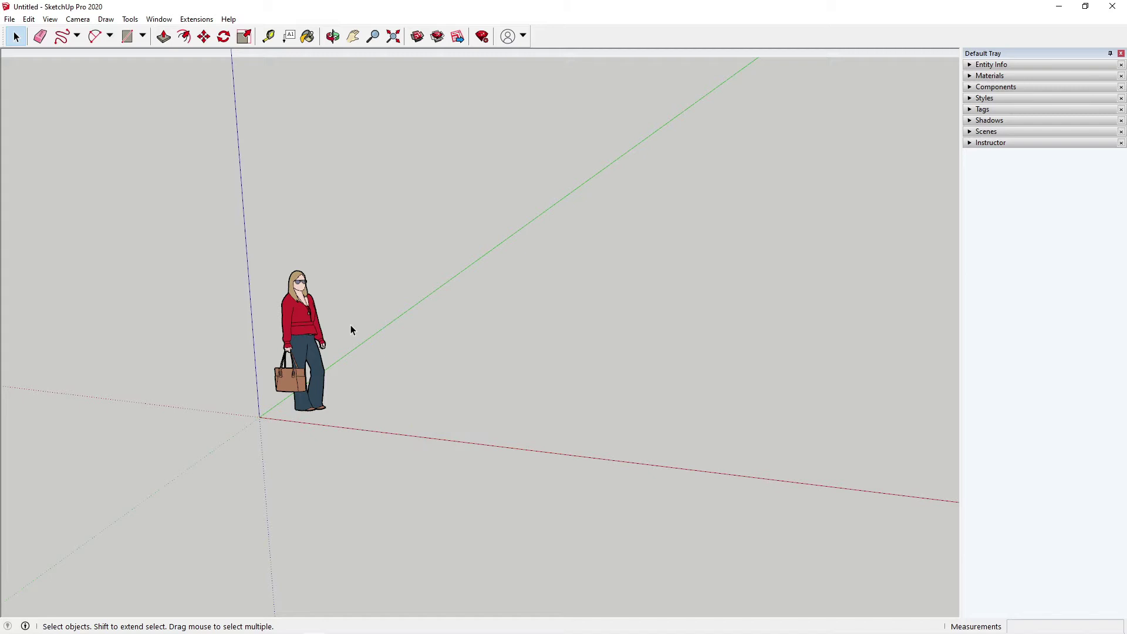
click(109, 43)
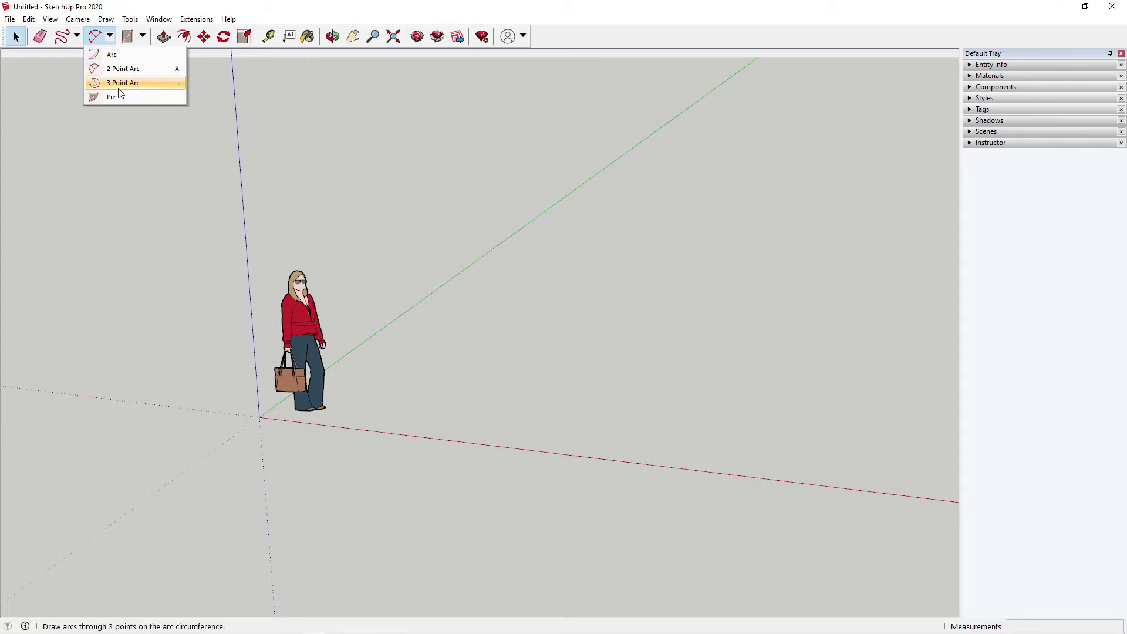
click(125, 58)
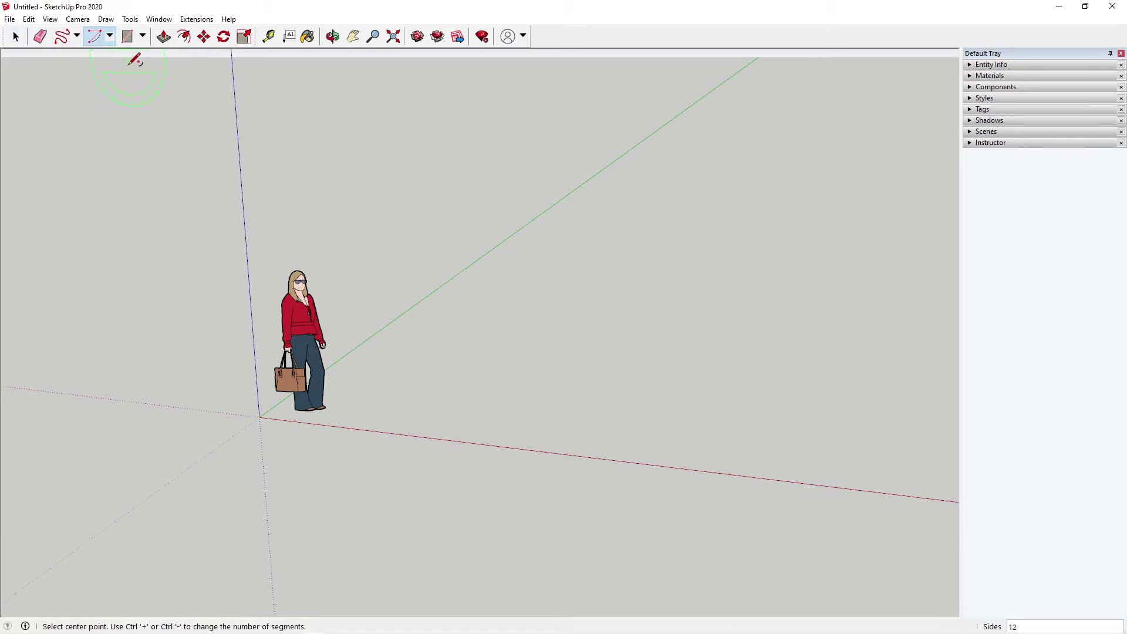
click(446, 404)
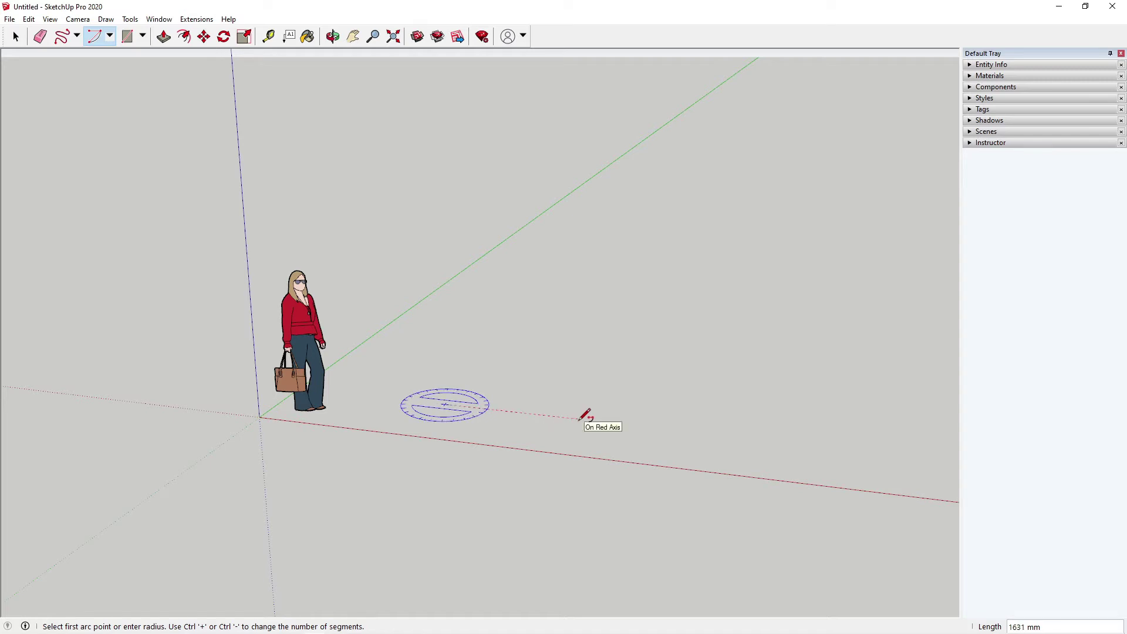
click(643, 418)
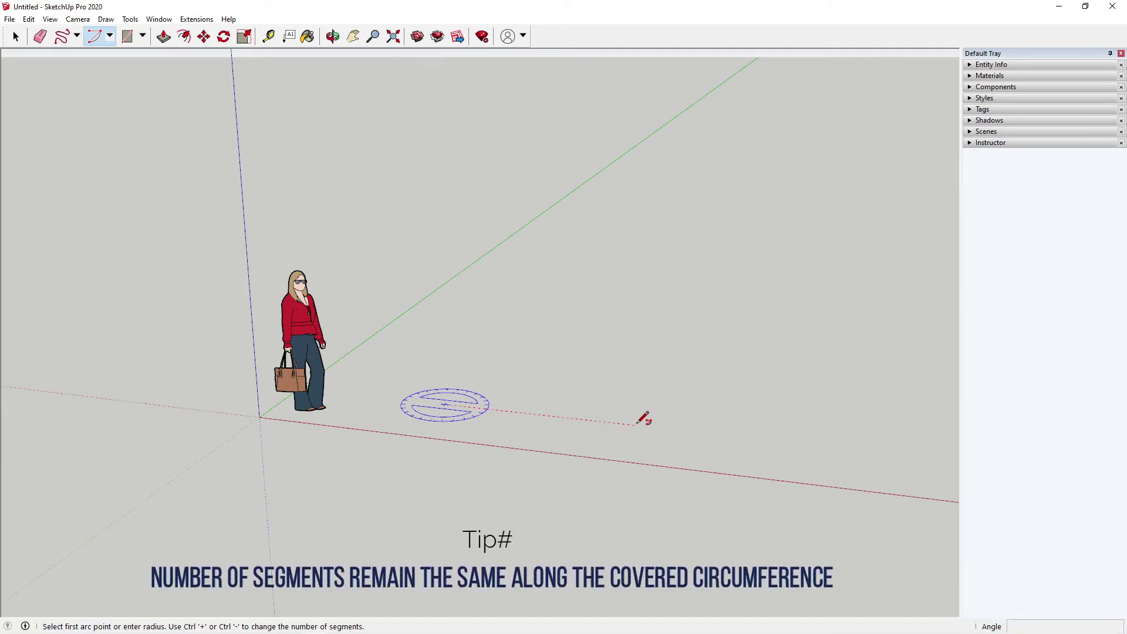
click(636, 424)
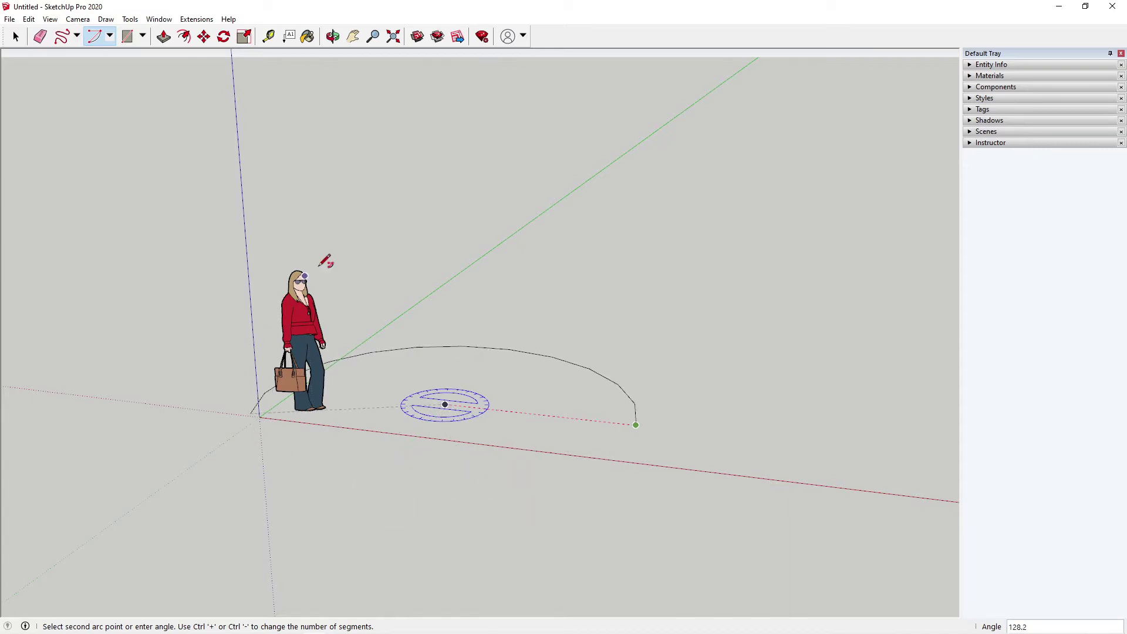
click(464, 277)
click(544, 338)
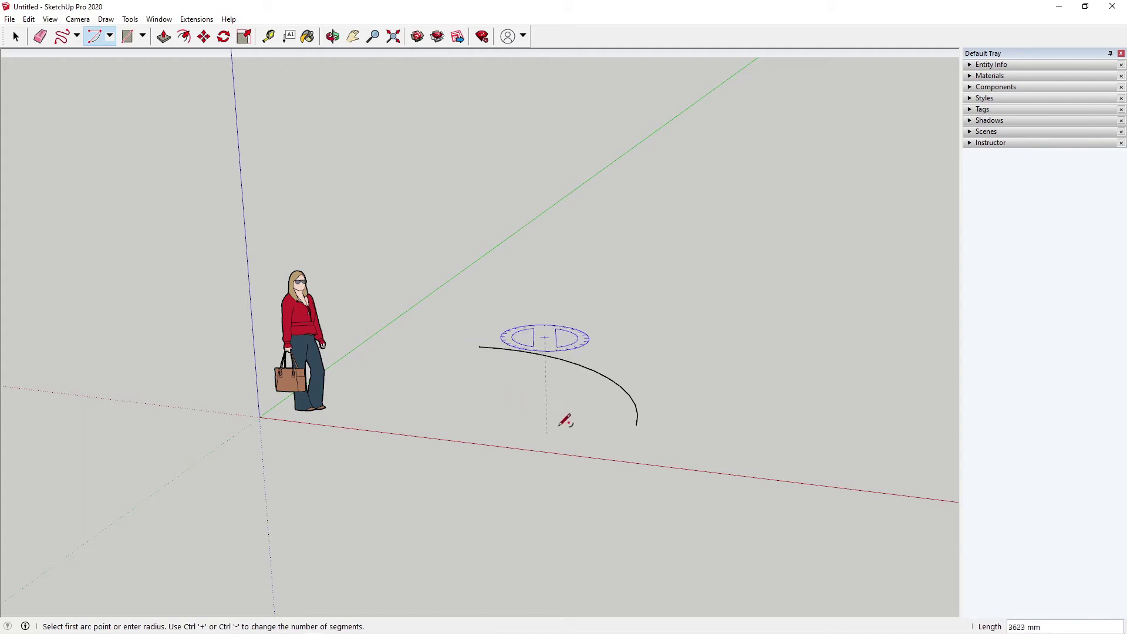
key(Escape)
key(space)
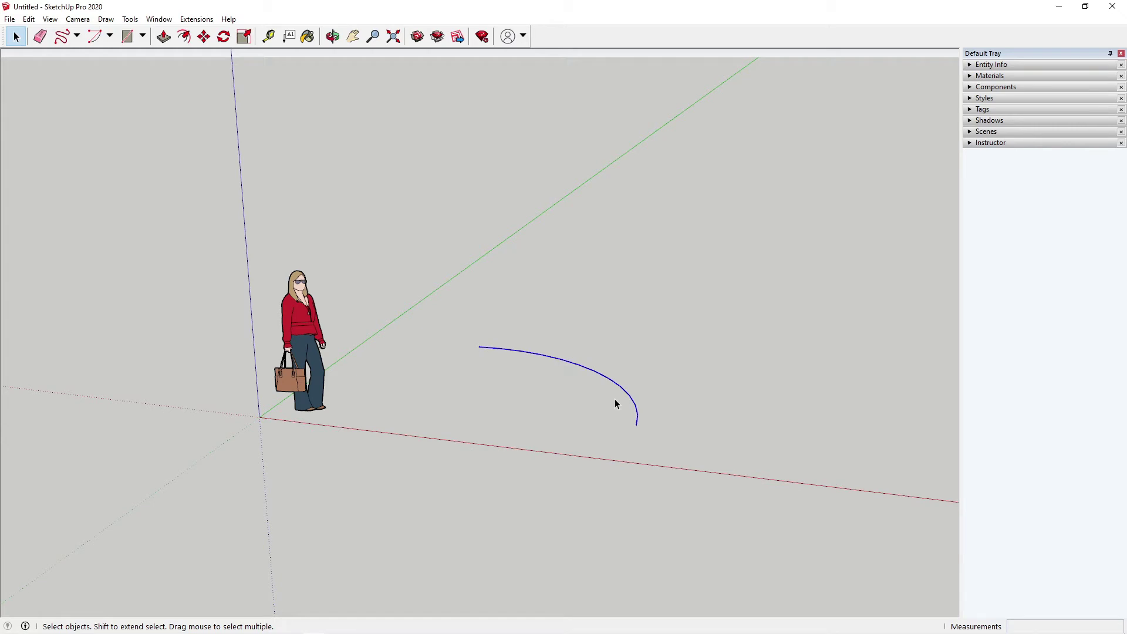
key(Delete)
Switch to 2 Point Arc and draw an arc from near the figure along the red axis.
click(110, 39)
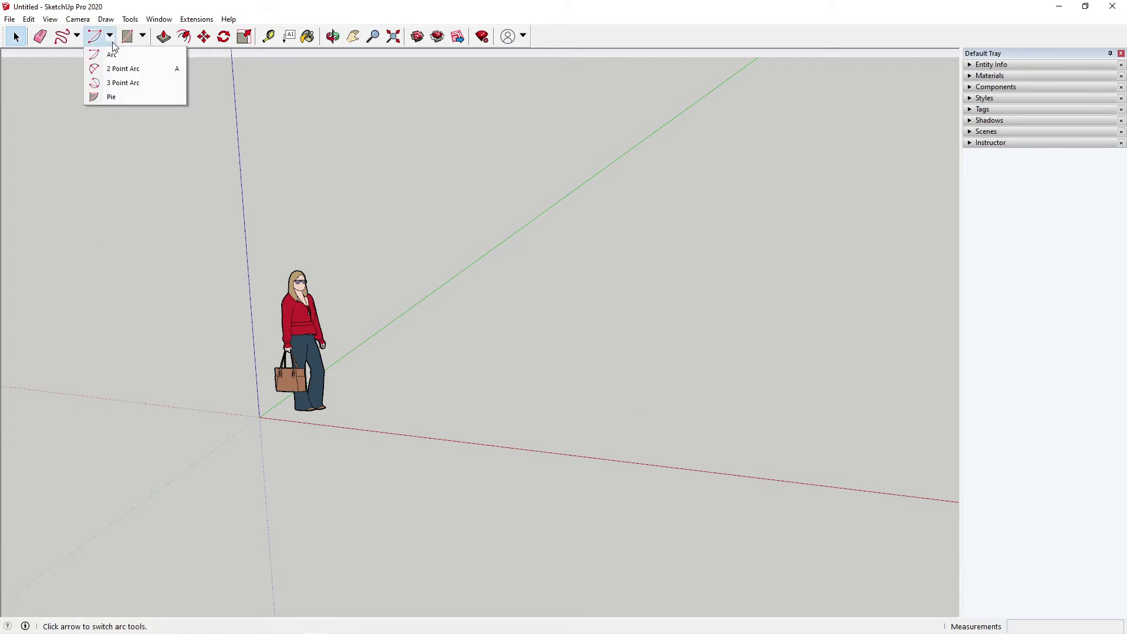
click(125, 70)
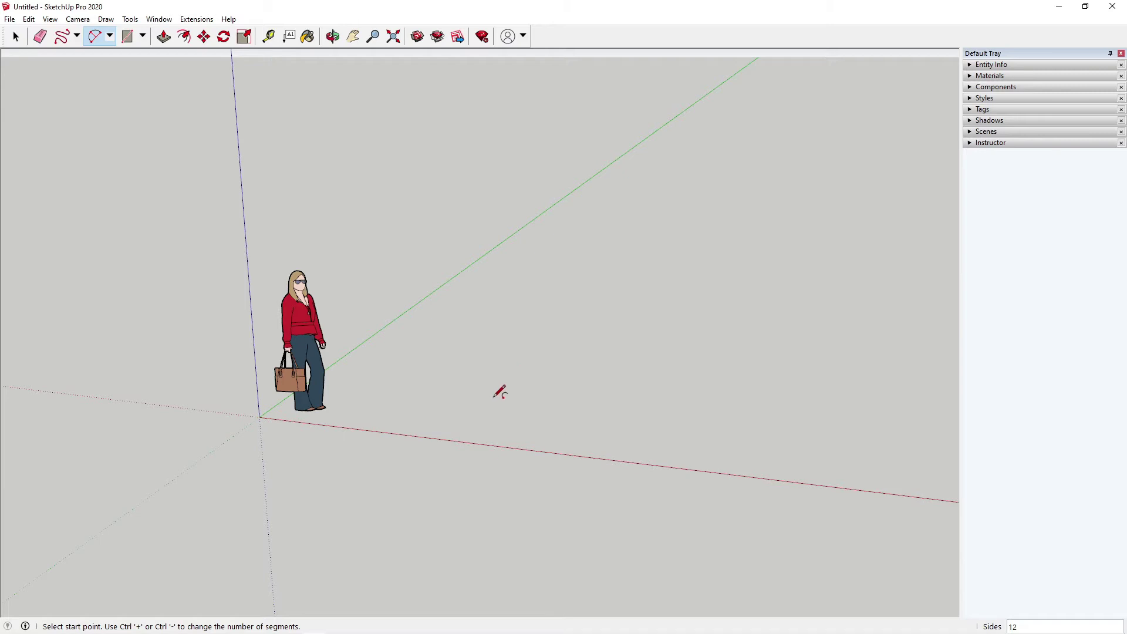
click(444, 401)
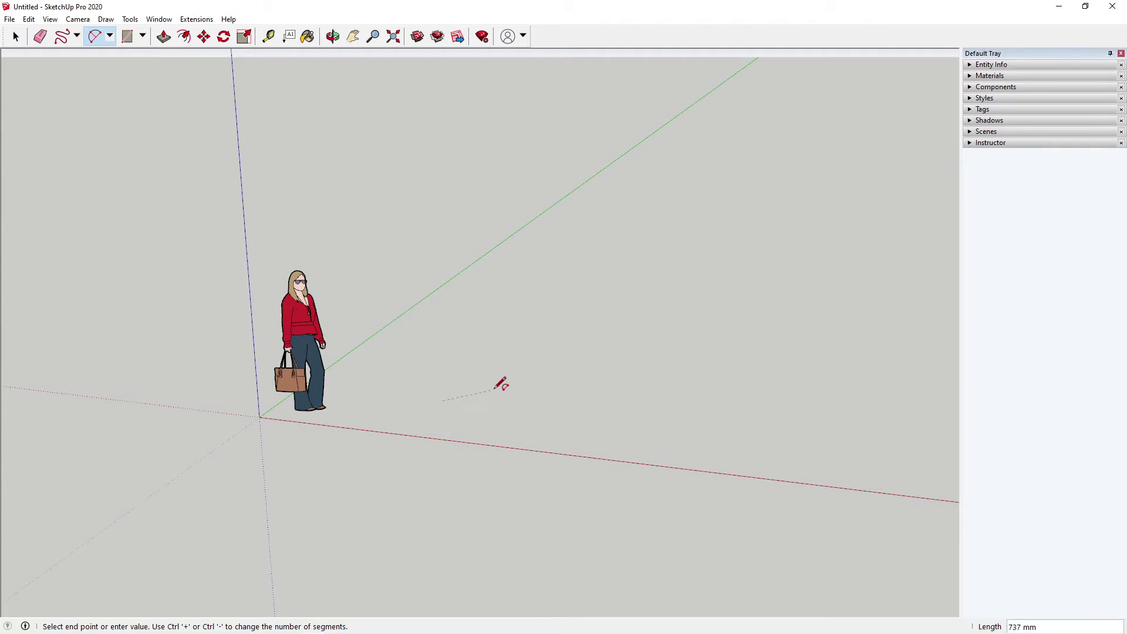
key(Escape)
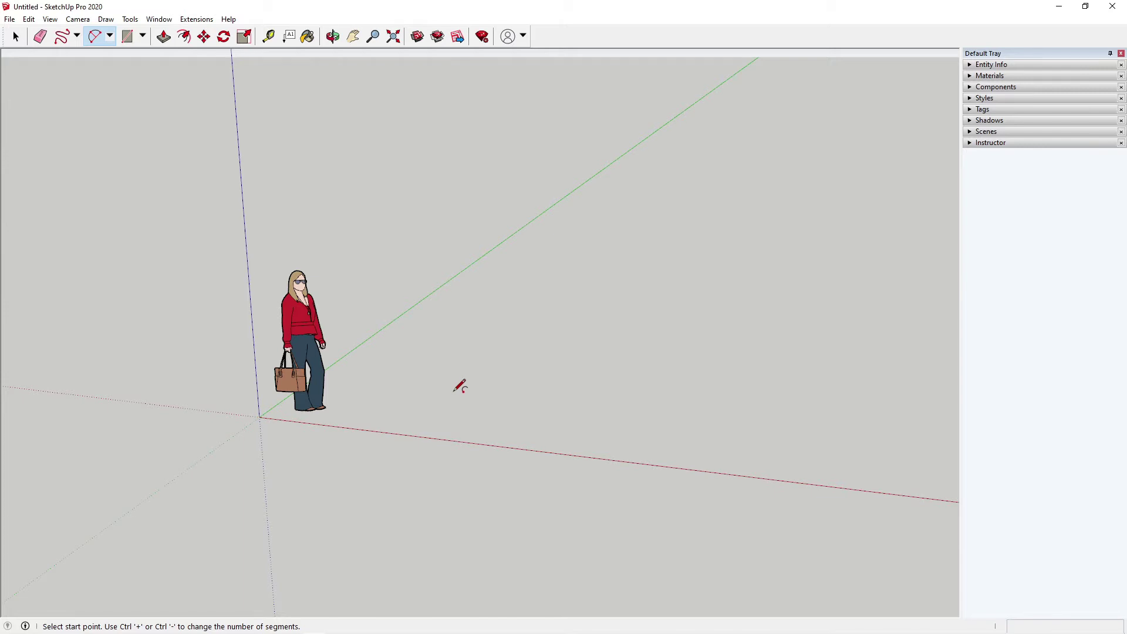
click(420, 389)
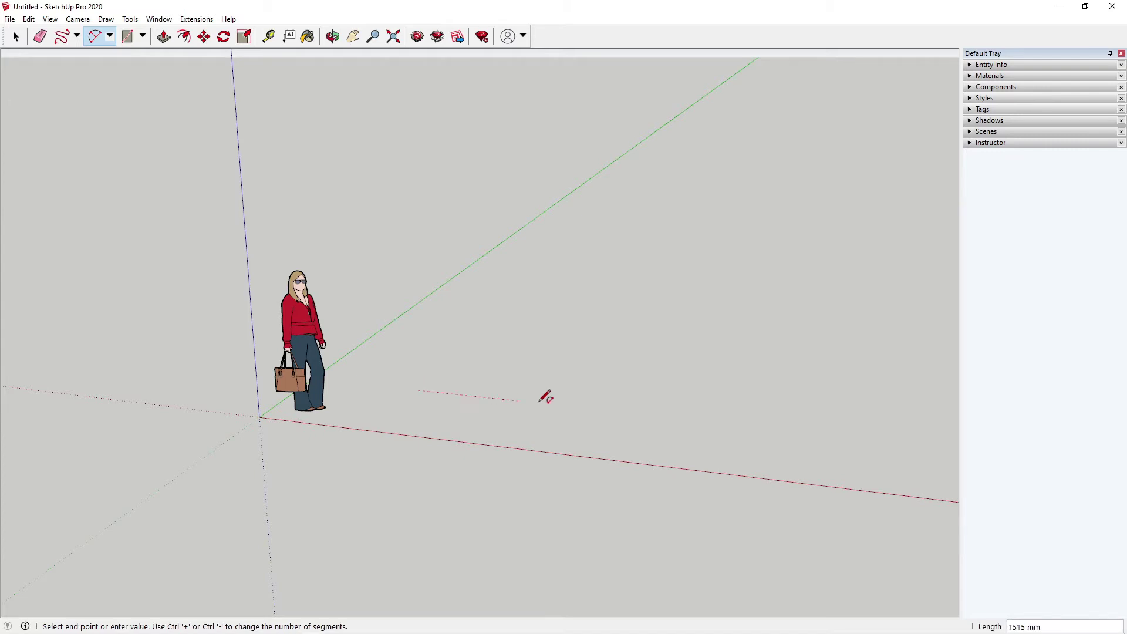
click(673, 416)
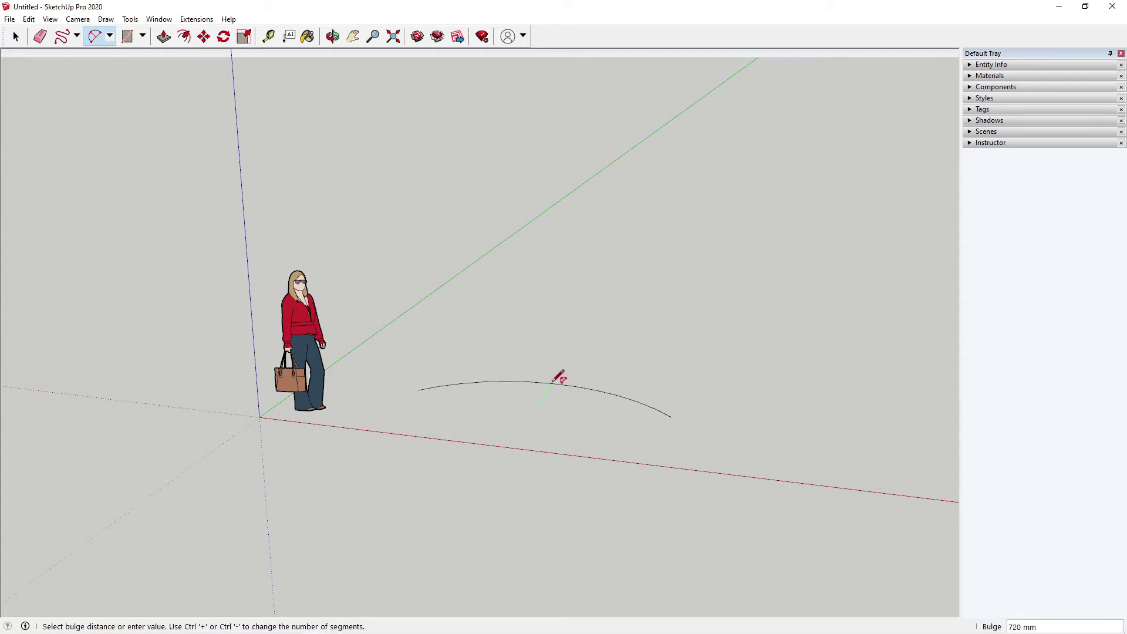
middle_drag(559, 378, 573, 593)
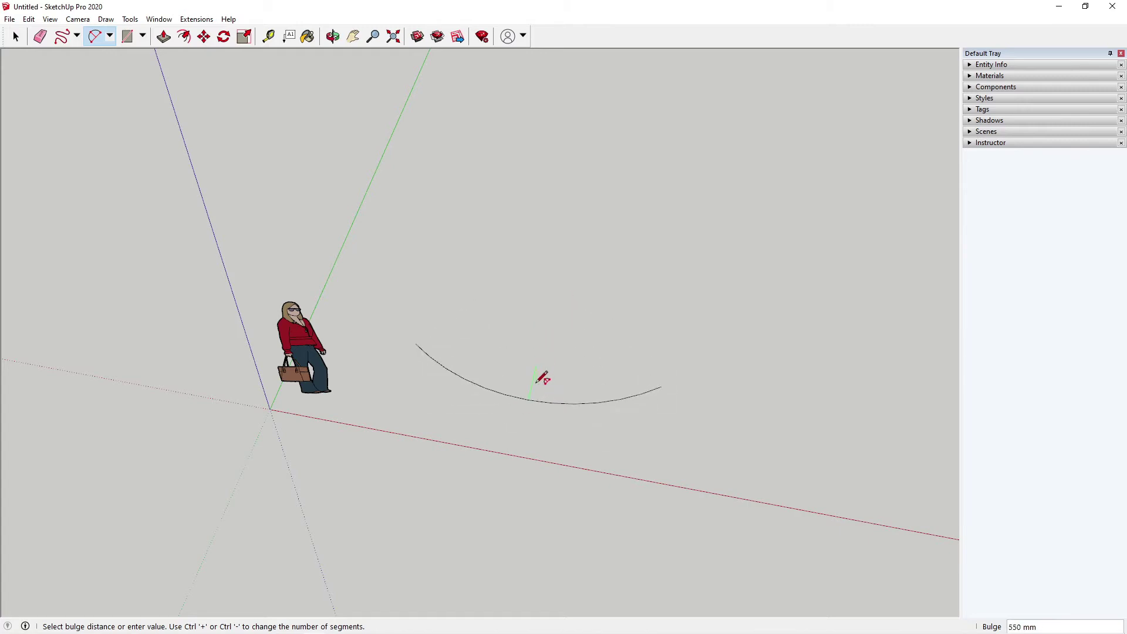
click(547, 320)
middle_drag(644, 423, 519, 379)
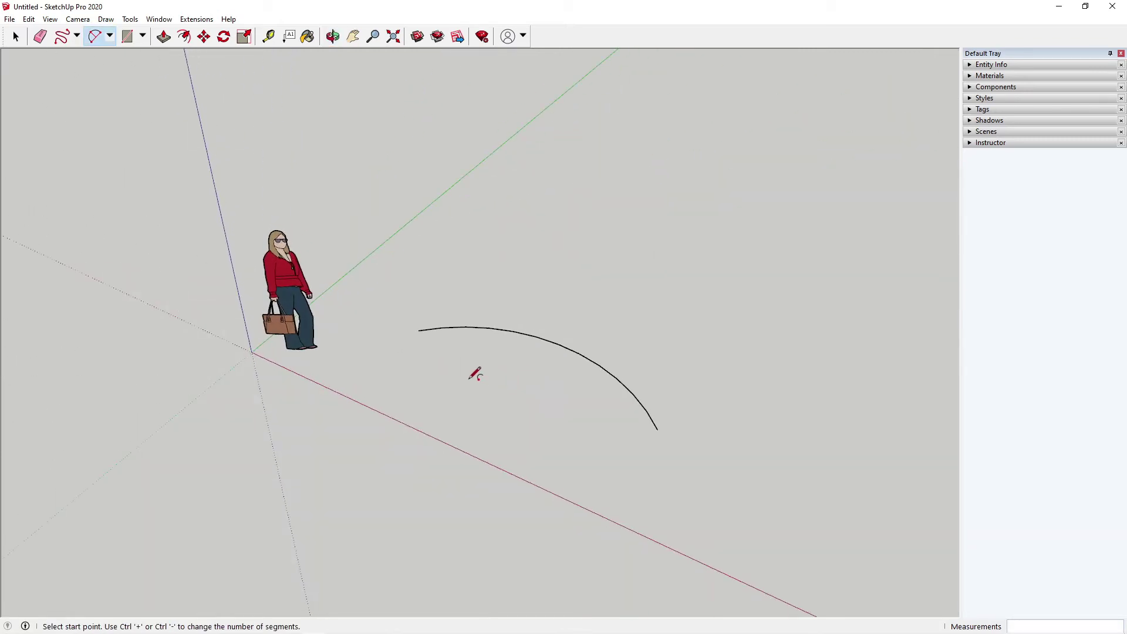
scroll(395, 327, down, 1)
Draw a second two-point arc along the red axis.
click(499, 255)
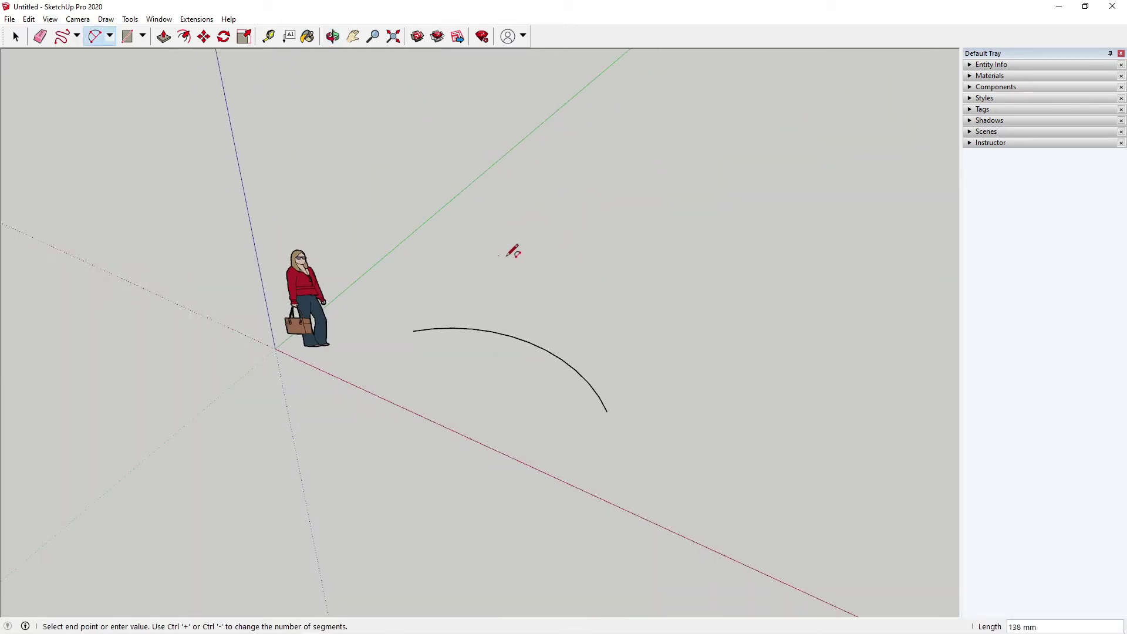
click(675, 316)
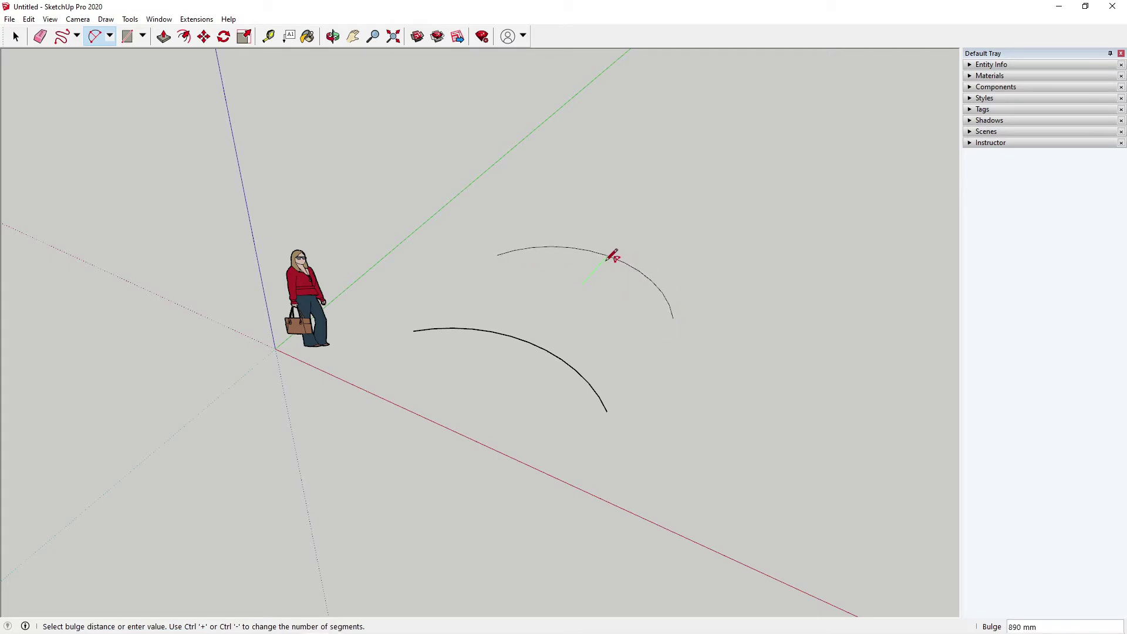
click(607, 260)
middle_drag(596, 399, 553, 393)
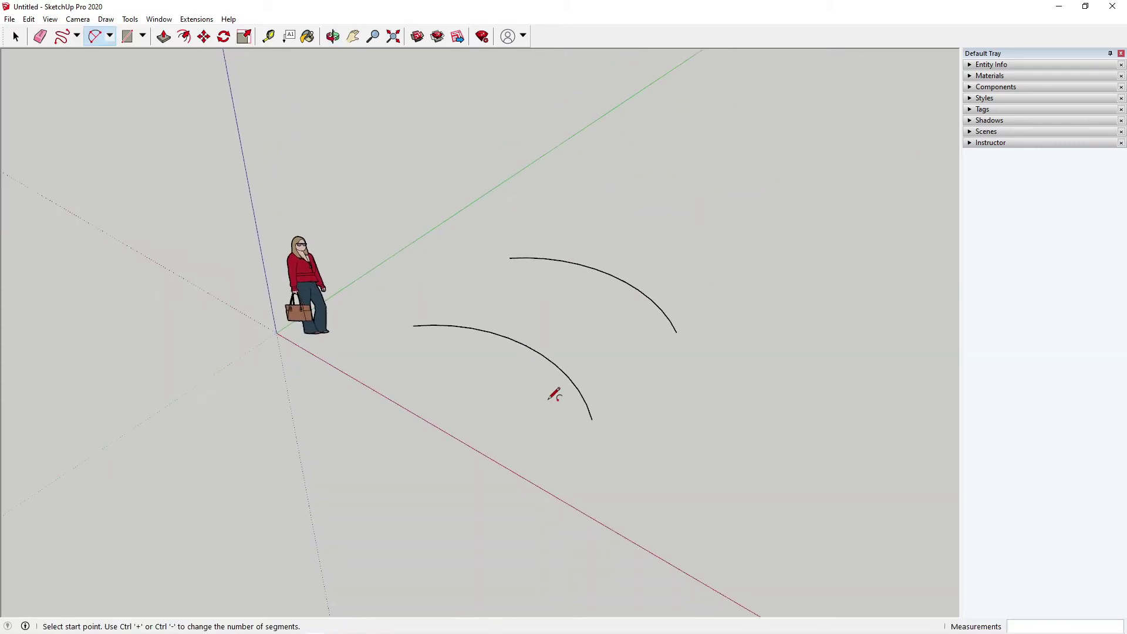
scroll(554, 393, down, 2)
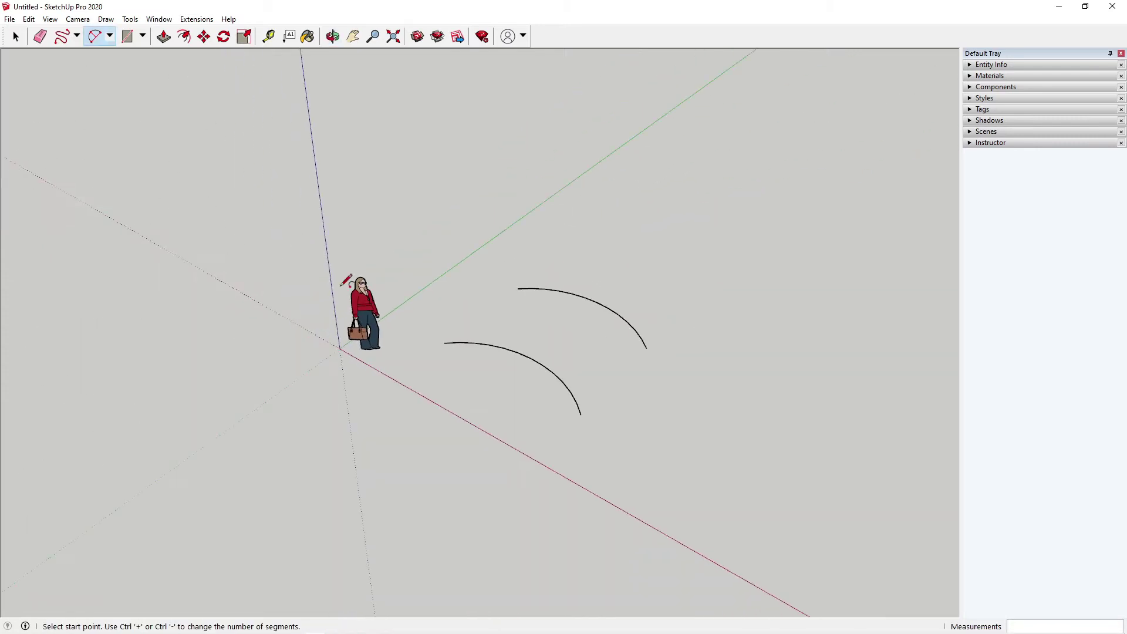
Draw a wide, nearly circular 3 Point Arc beside the two earlier arcs.
click(111, 37)
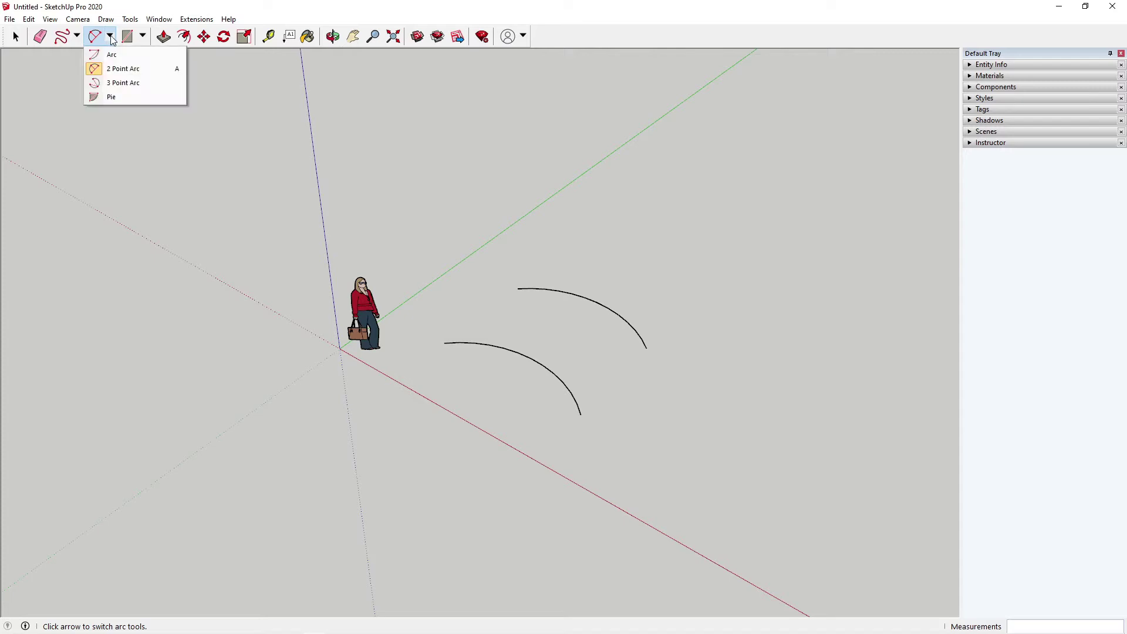
click(141, 83)
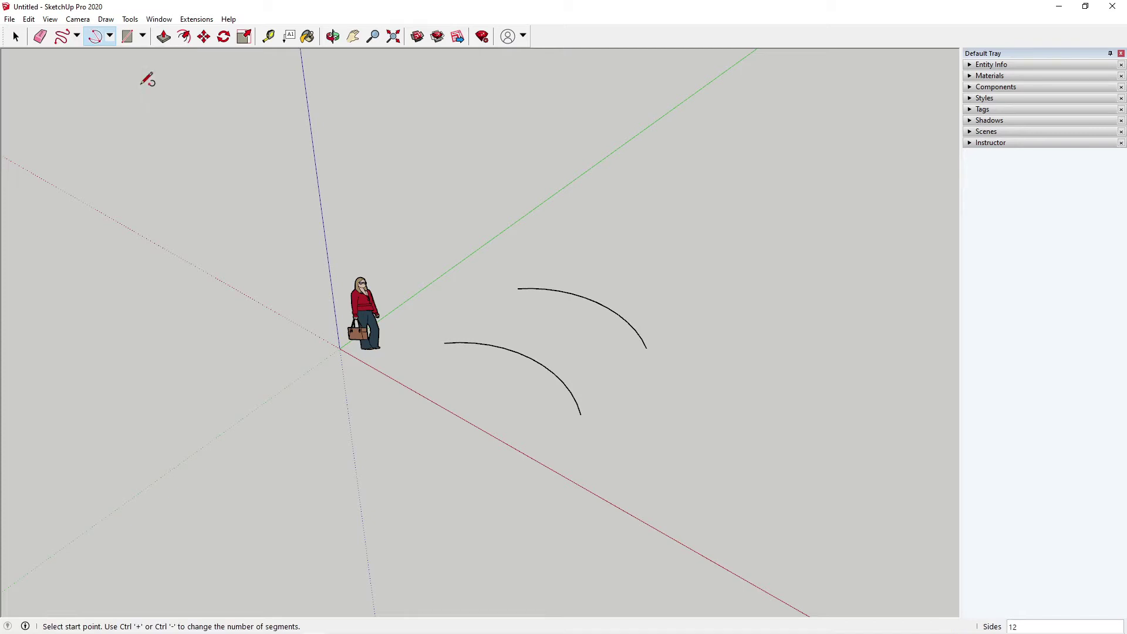
scroll(370, 220, down, 3)
scroll(624, 352, up, 2)
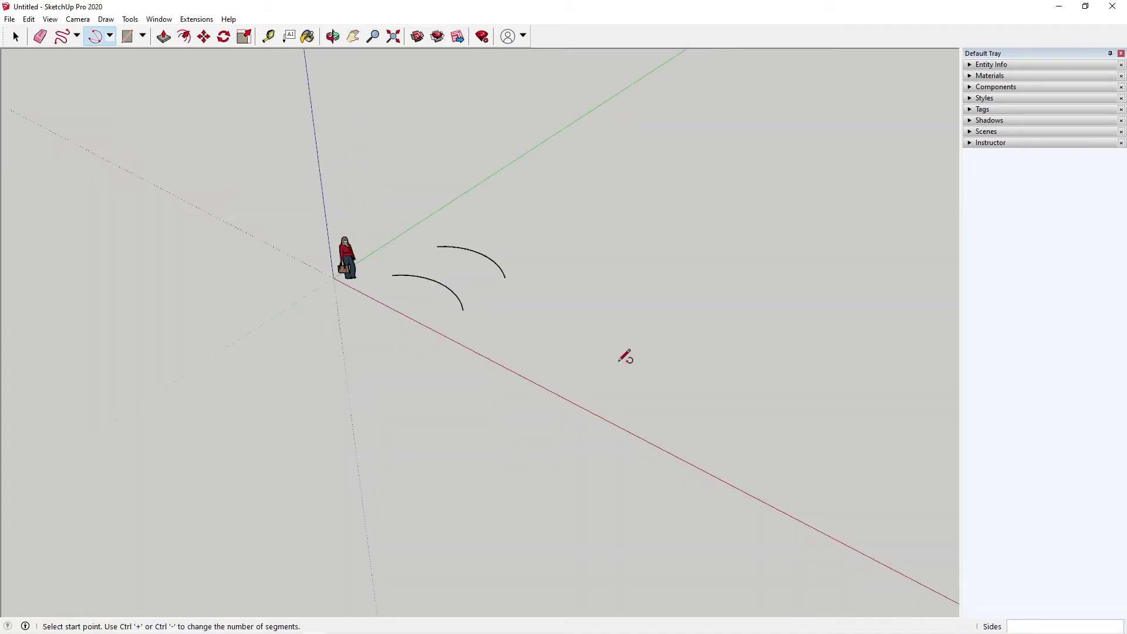
click(487, 302)
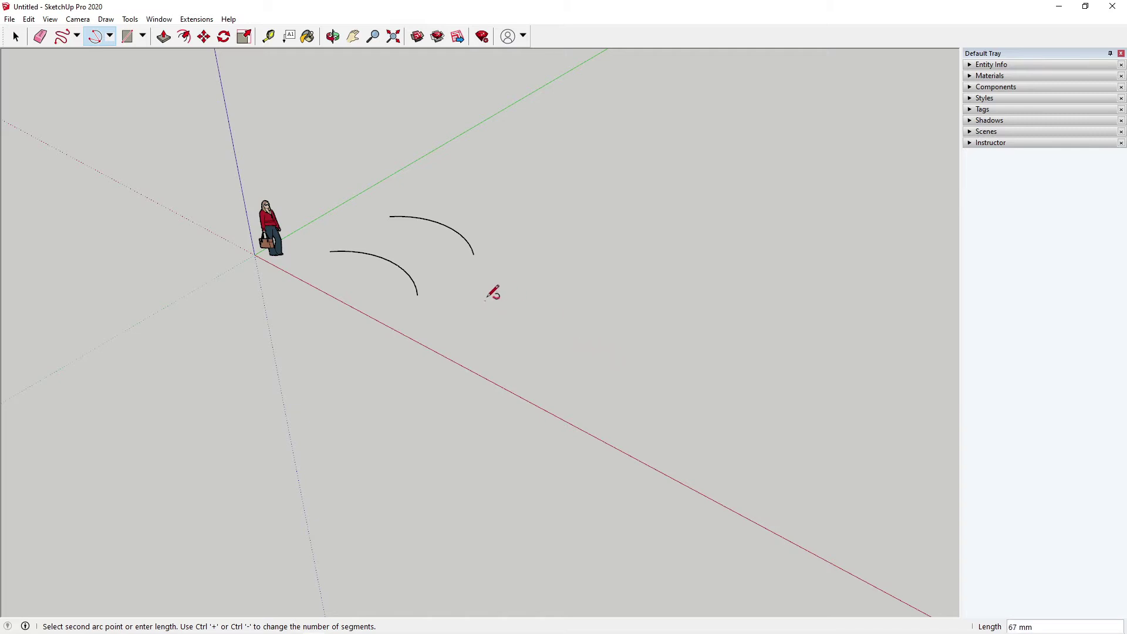
click(623, 367)
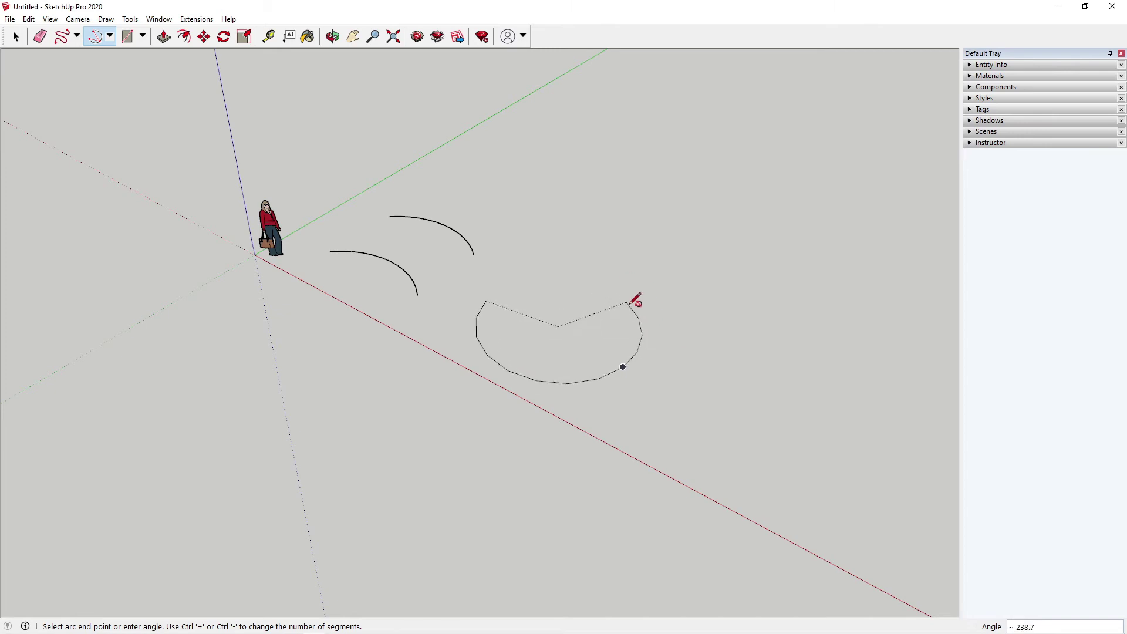
click(643, 317)
middle_drag(604, 461, 446, 329)
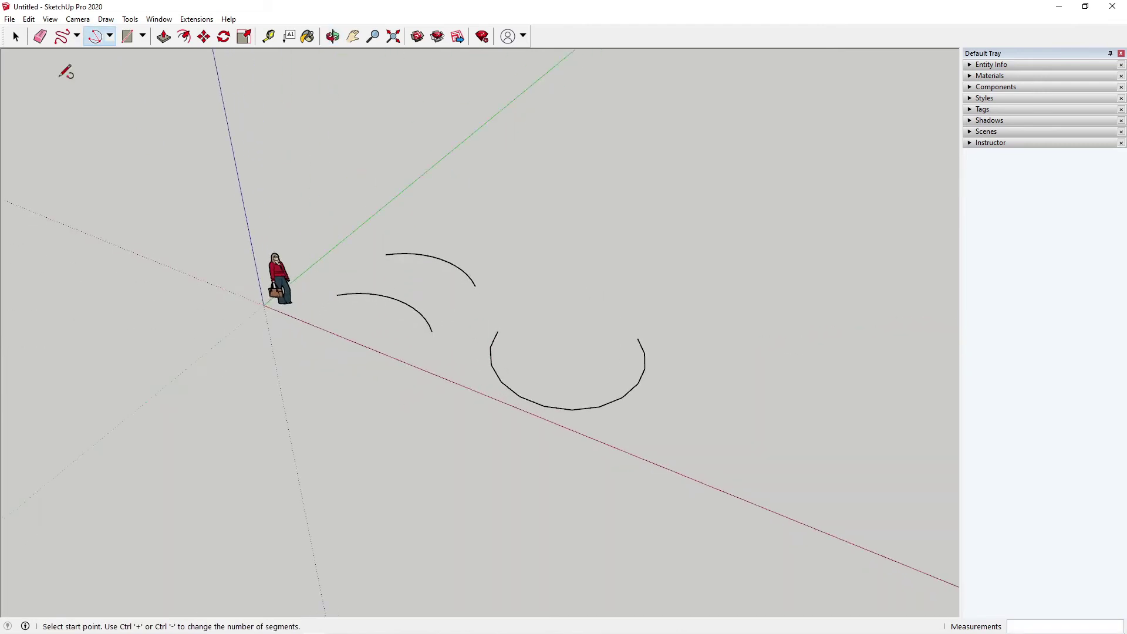
click(111, 37)
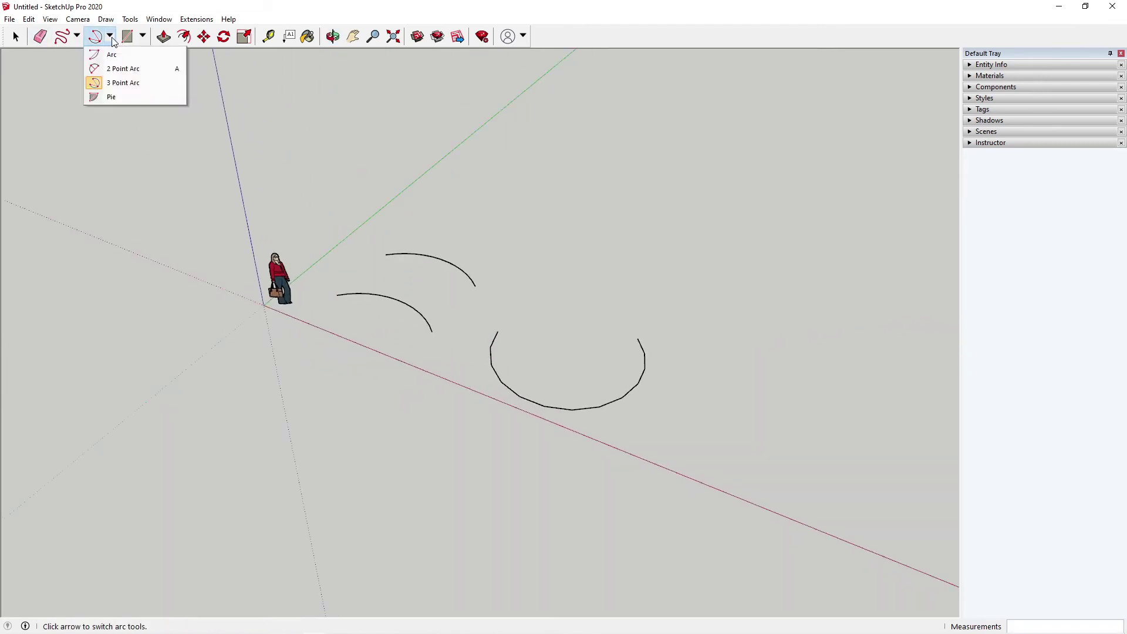
Draw a filled pie wedge with its radius along the red axis.
click(126, 99)
middle_drag(378, 276, 529, 298)
scroll(528, 298, up, 1)
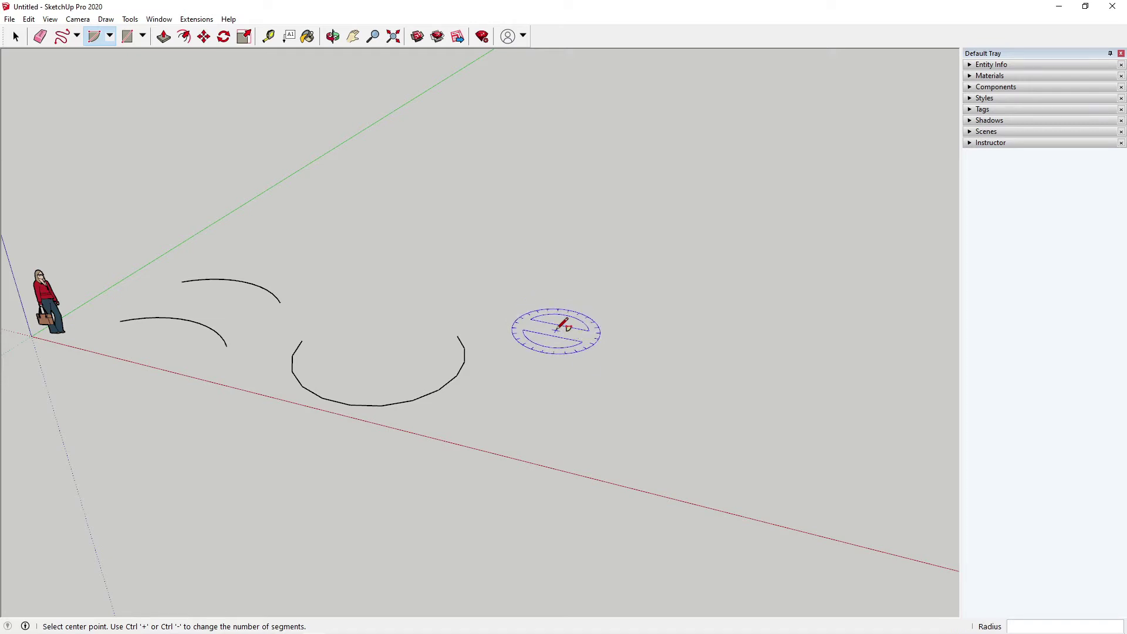
click(557, 331)
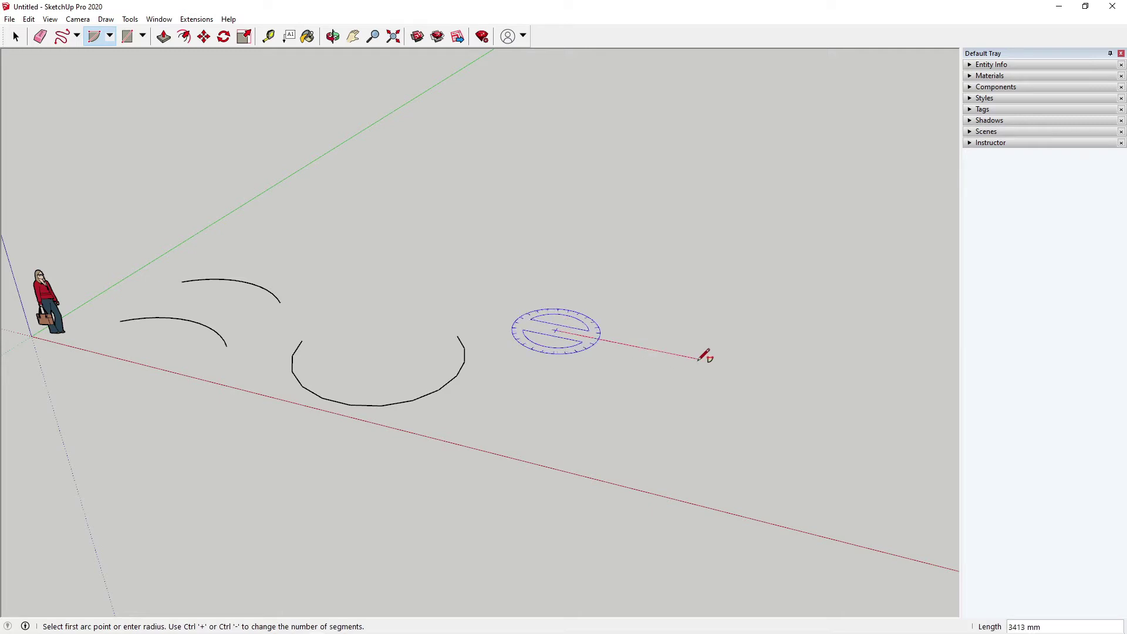
click(698, 358)
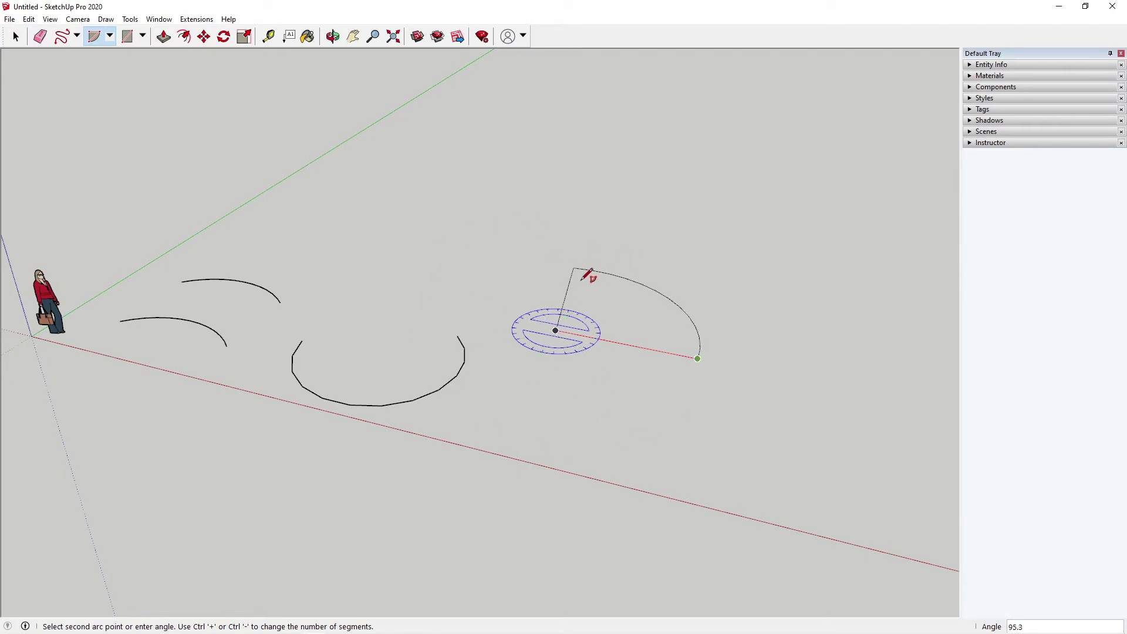
click(600, 263)
middle_drag(750, 428, 637, 332)
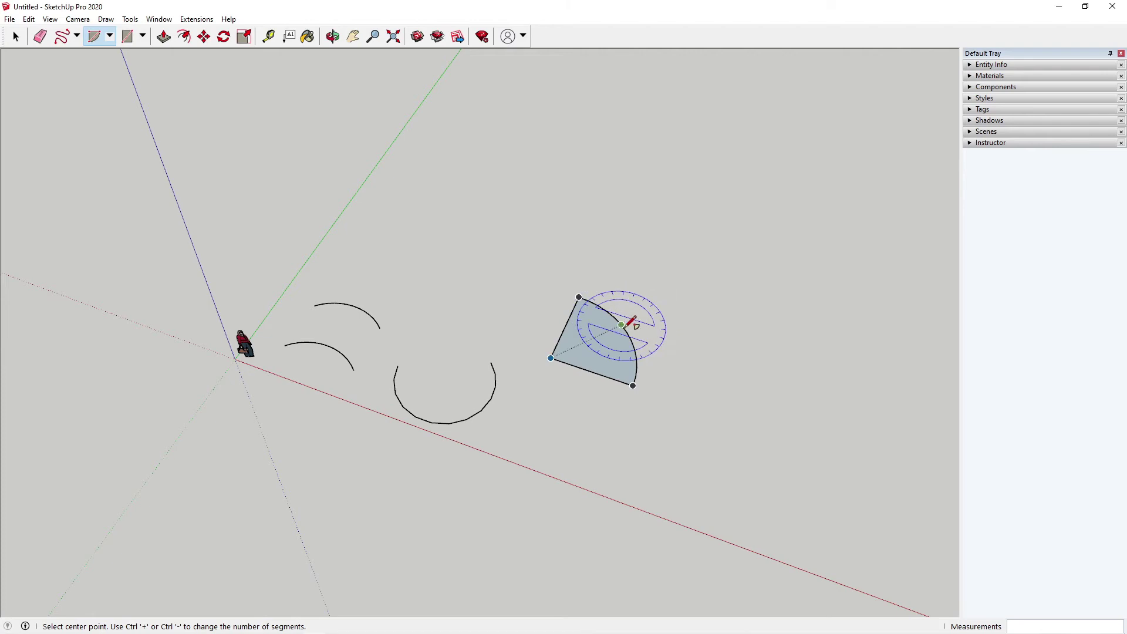
scroll(633, 364, up, 4)
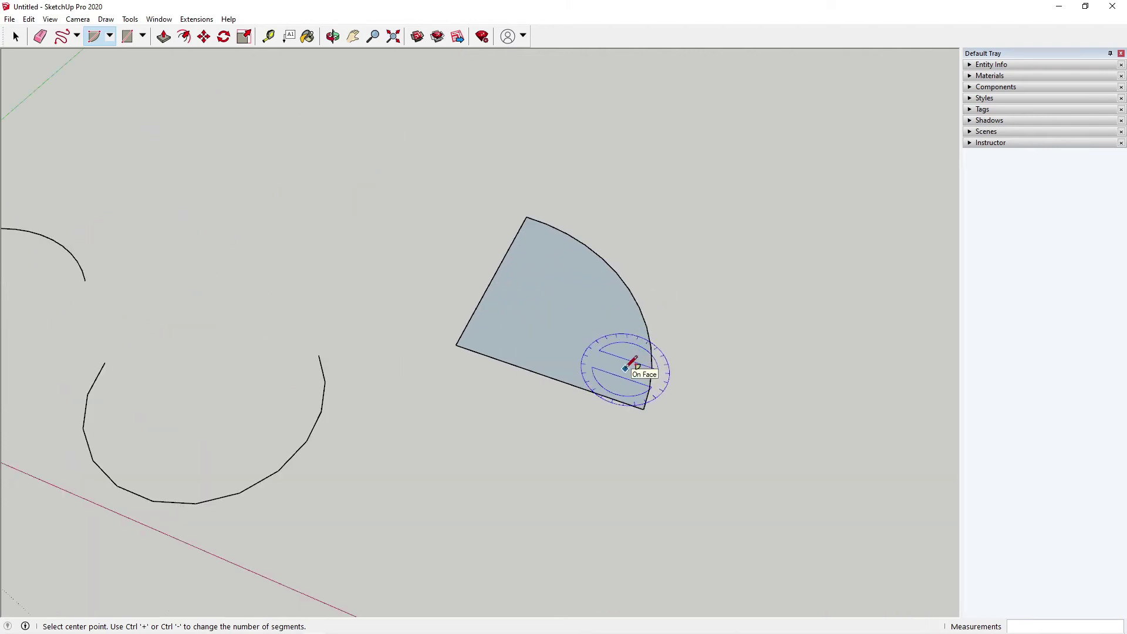
scroll(626, 368, down, 7)
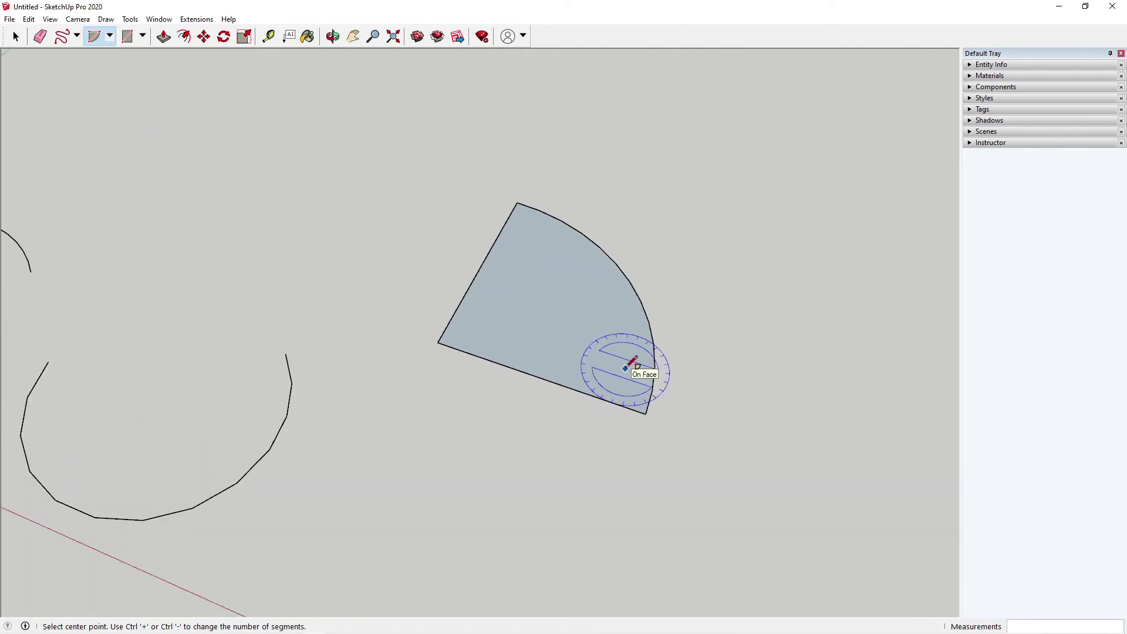
Abandon a new centre arc, then box-select and delete all arcs and the pie.
click(110, 44)
scroll(423, 203, up, 2)
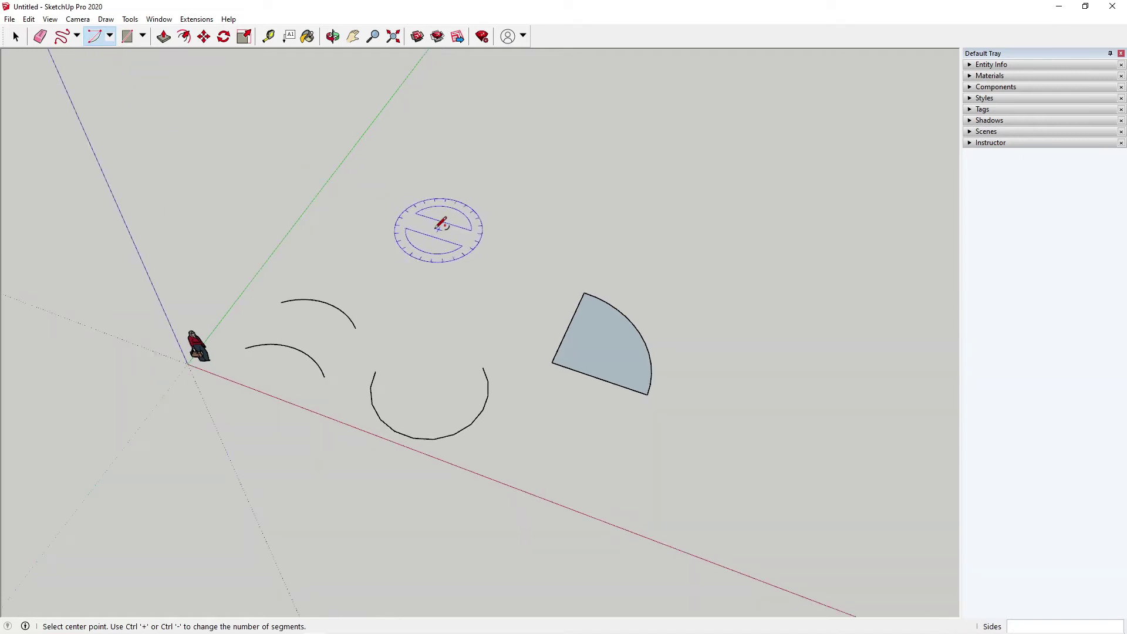
click(414, 240)
click(502, 267)
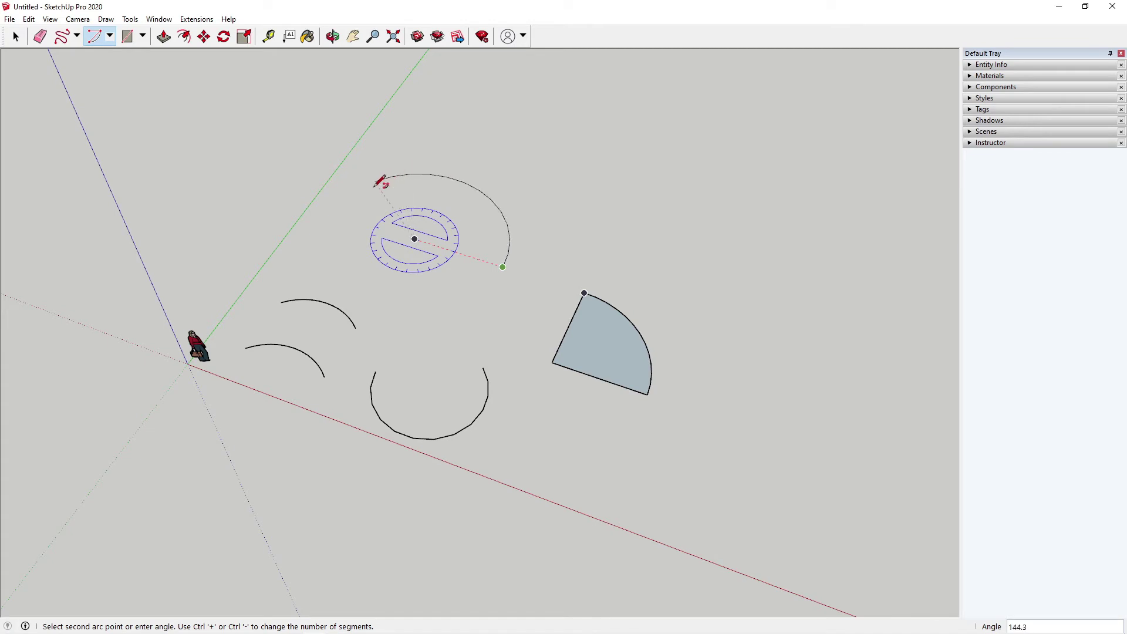
key(space)
drag(717, 465, 310, 166)
key(Delete)
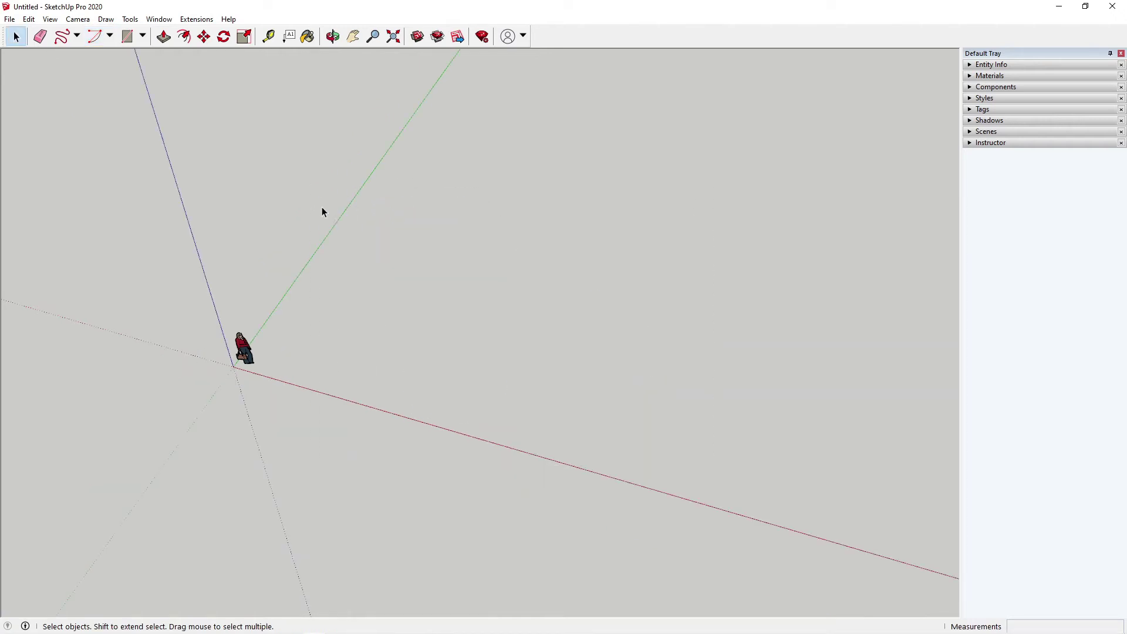
Orbit the empty ground and show the Shapes list: Rectangle, Rotated Rectangle, Circle, Polygon.
scroll(418, 386, up, 2)
middle_drag(418, 386, 371, 384)
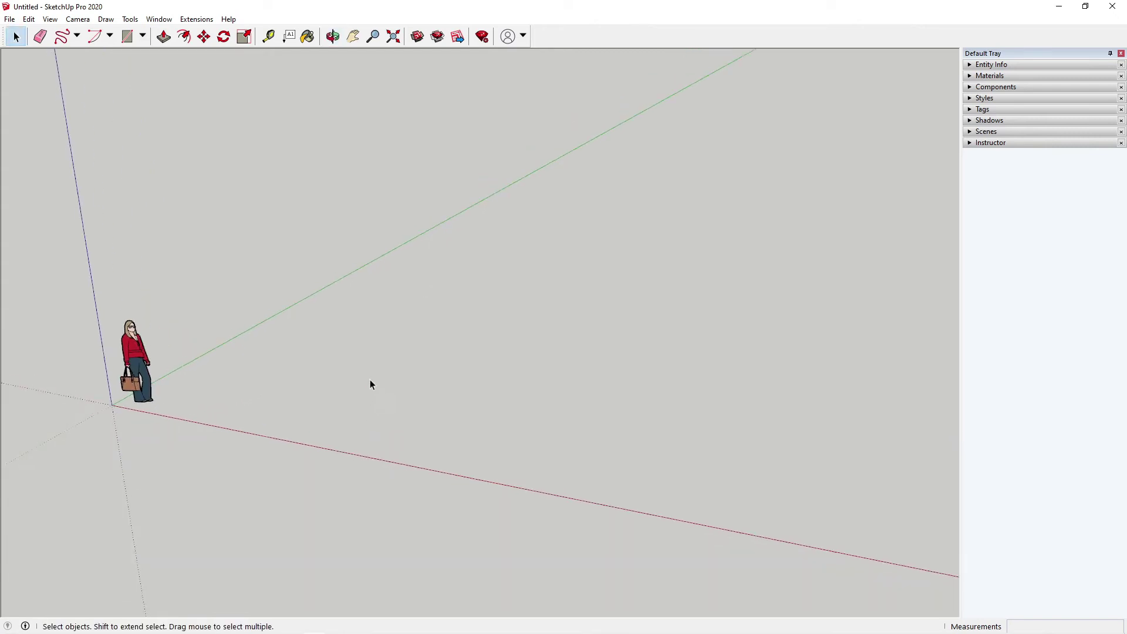
click(146, 40)
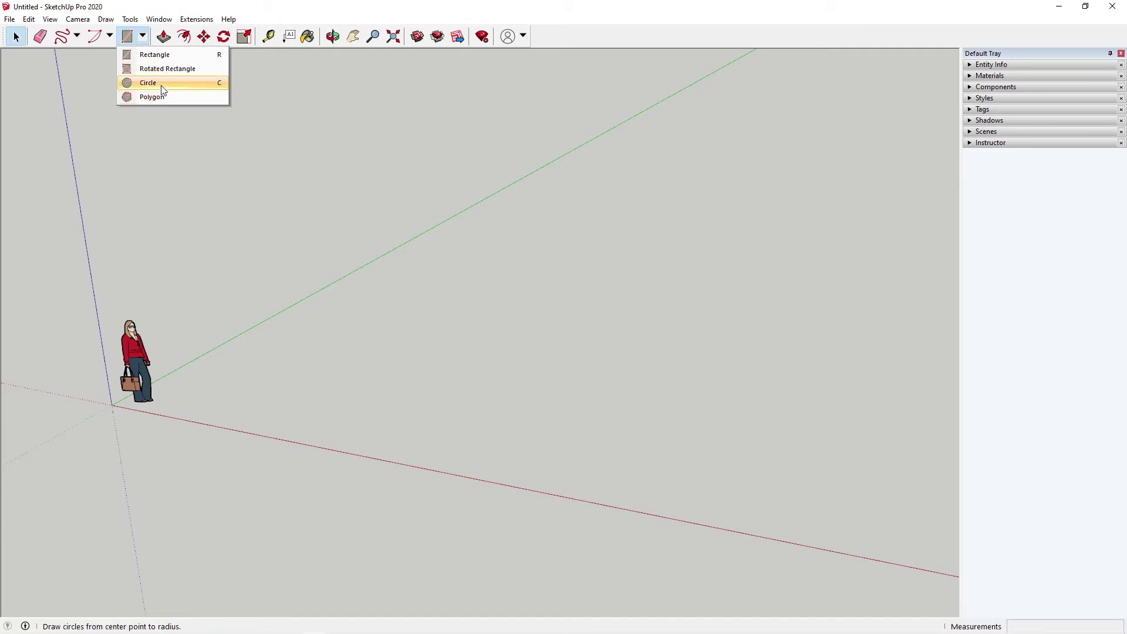
click(143, 37)
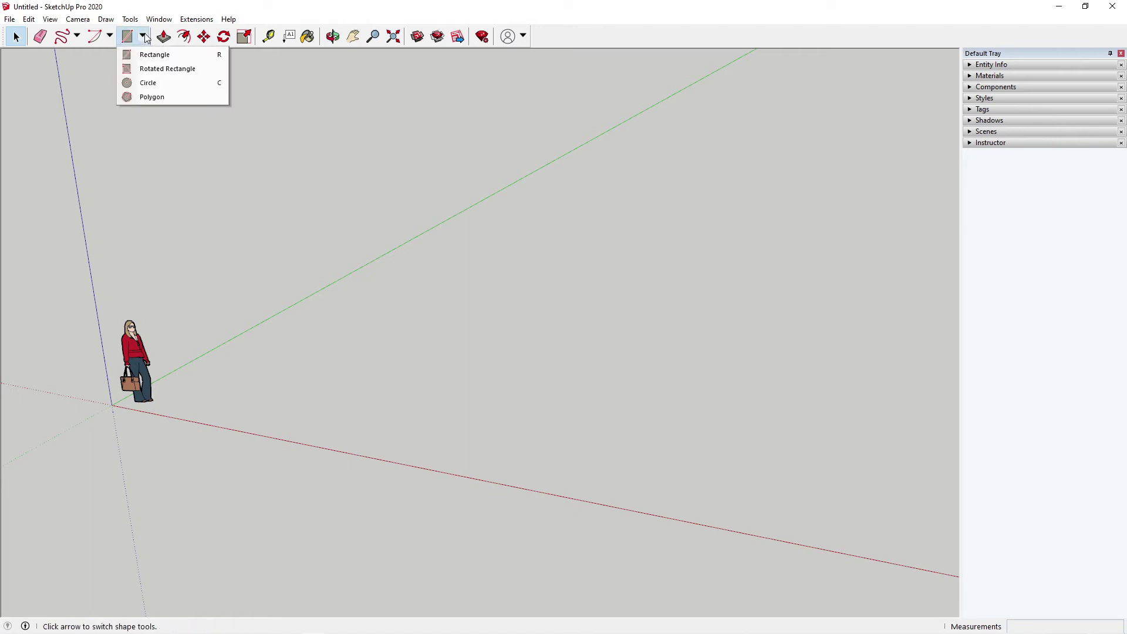
click(143, 36)
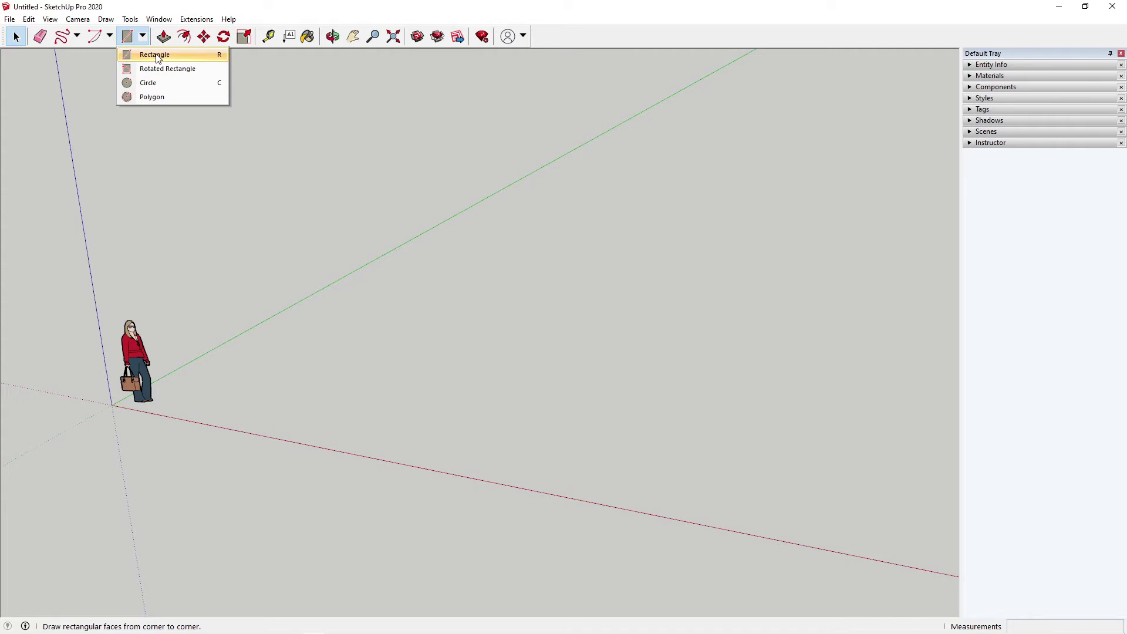
Draw a 2278 × 2278 mm square with the Rectangle tool, then undo it.
click(158, 57)
click(143, 36)
click(156, 57)
middle_drag(199, 223, 240, 381)
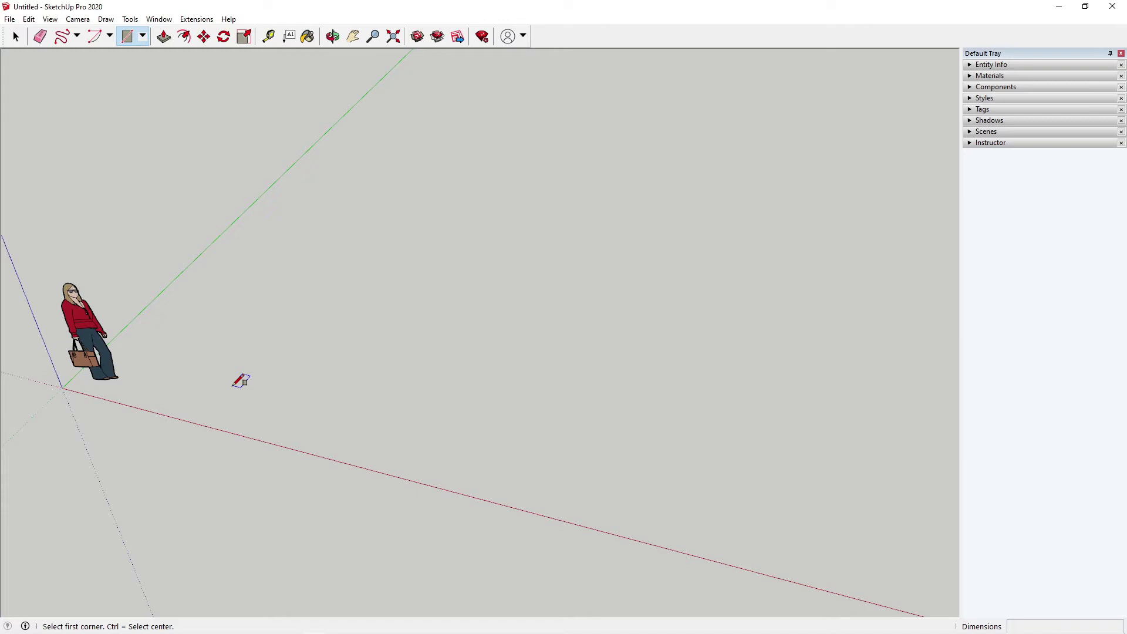
click(195, 373)
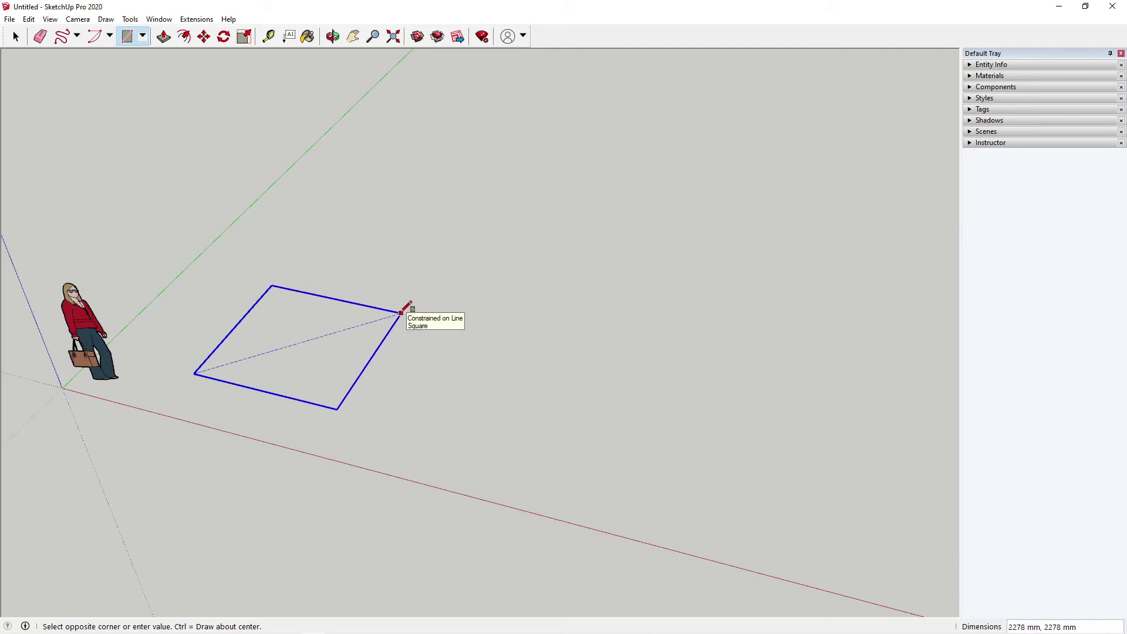
click(401, 313)
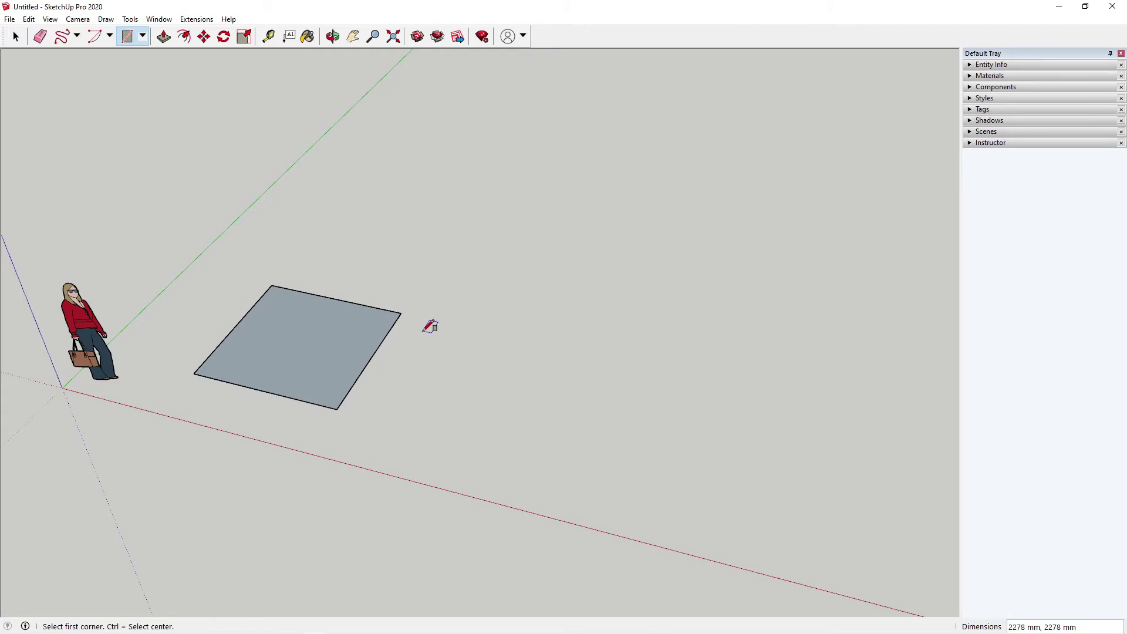
key(ctrl+z)
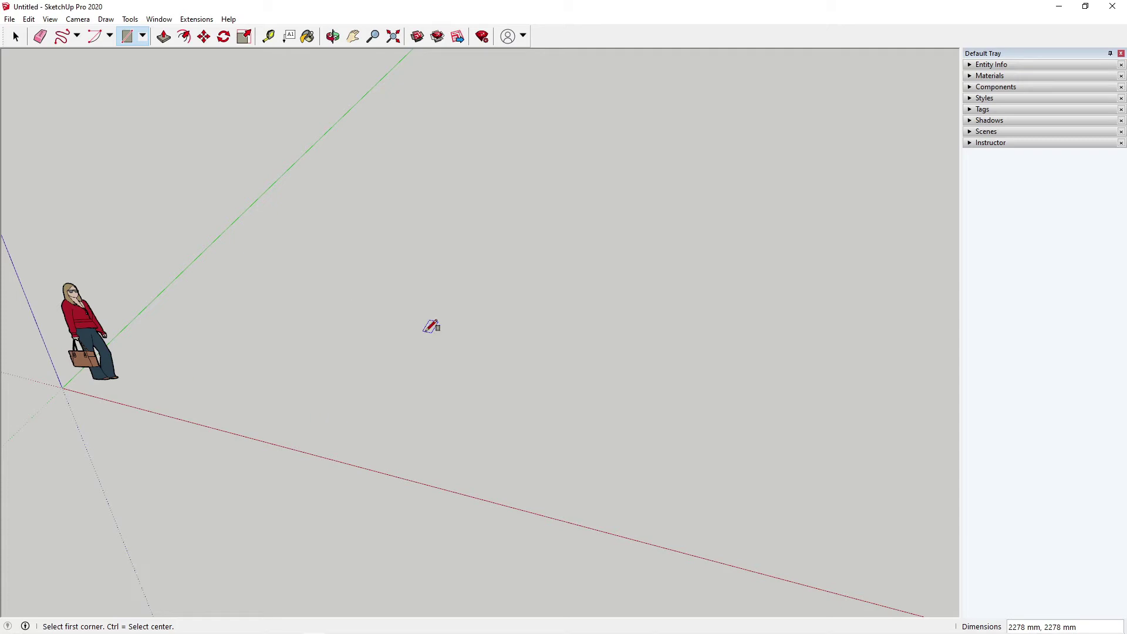
Draw a trial rectangle beside the figure, orbit around it, then undo it.
click(188, 380)
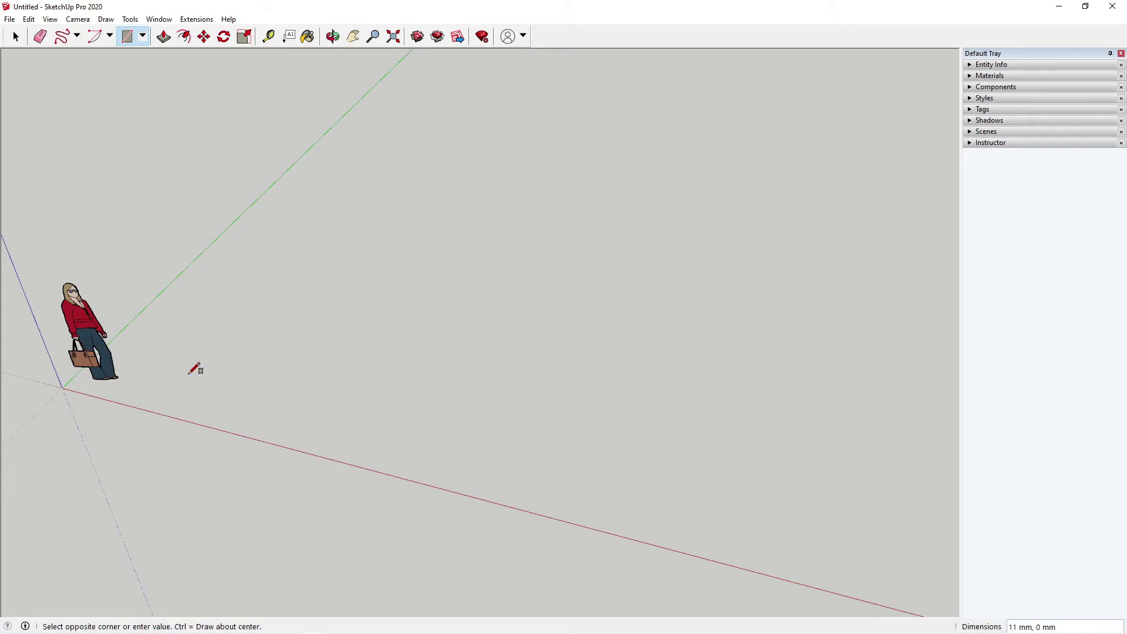
click(512, 296)
key(o)
drag(460, 355, 531, 446)
key(r)
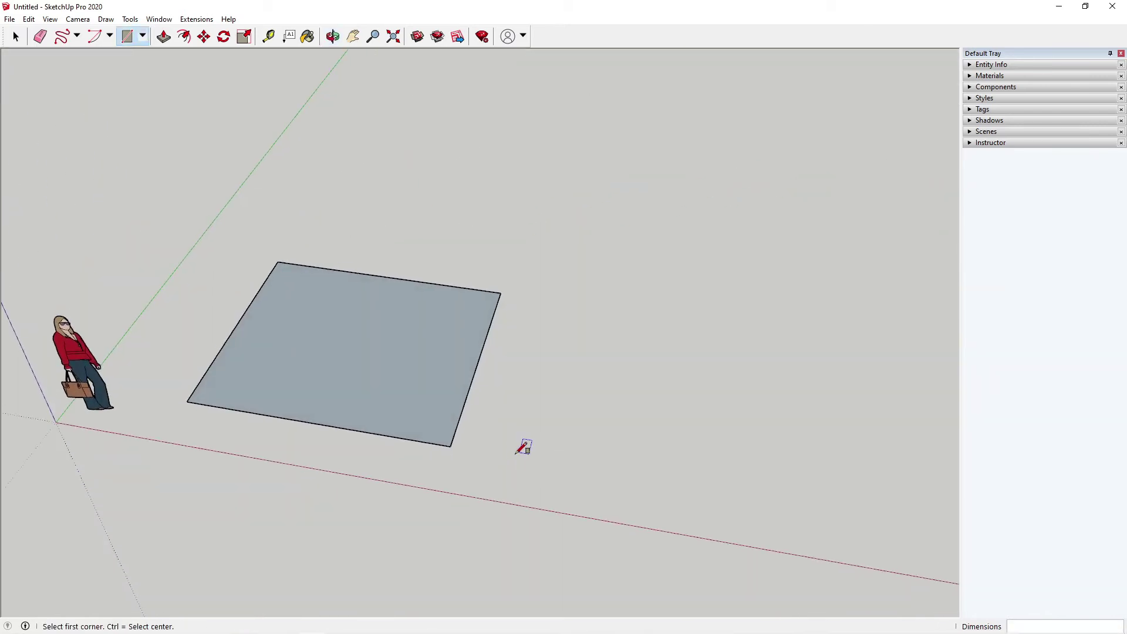
middle_drag(448, 350, 189, 340)
key(ctrl+z)
Draw a 1200 × 1200 mm square by entering its size, then return to Select.
click(208, 360)
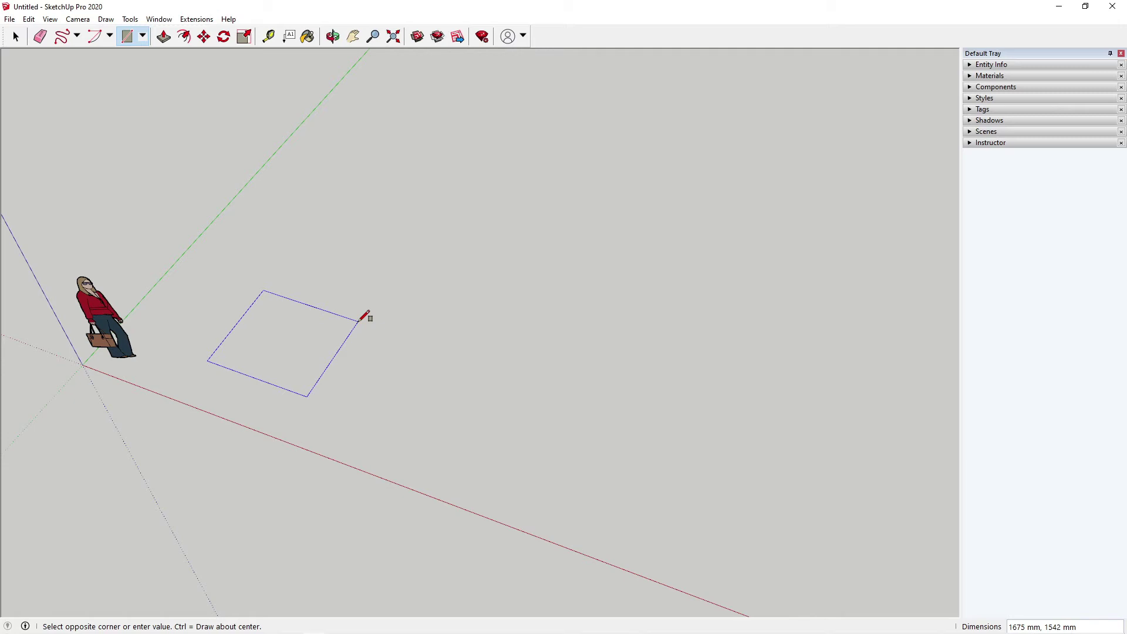
text(1200,1200)
key(Return)
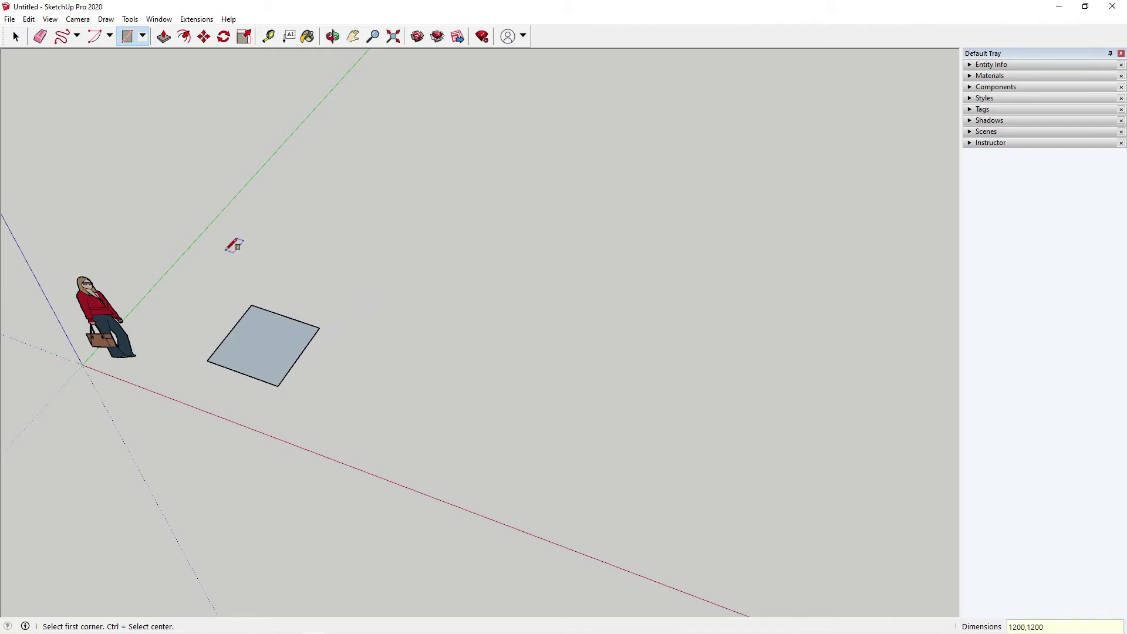
key(space)
scroll(229, 320, down, 2)
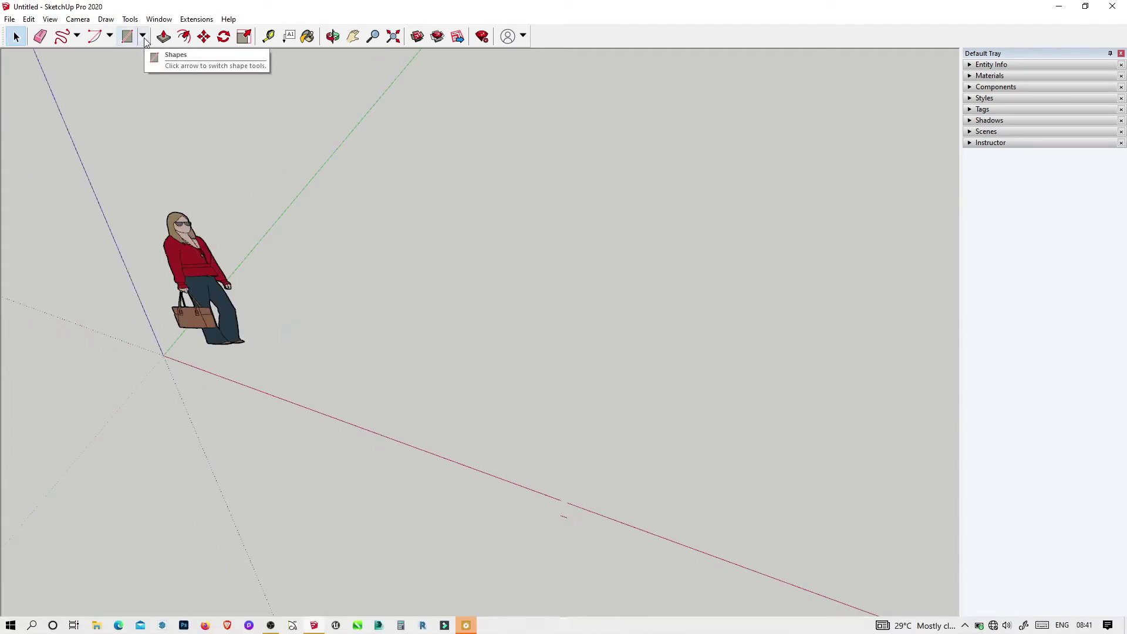
Switch to Rotated Rectangle and draw a large angled rectangle along the red axis.
click(143, 37)
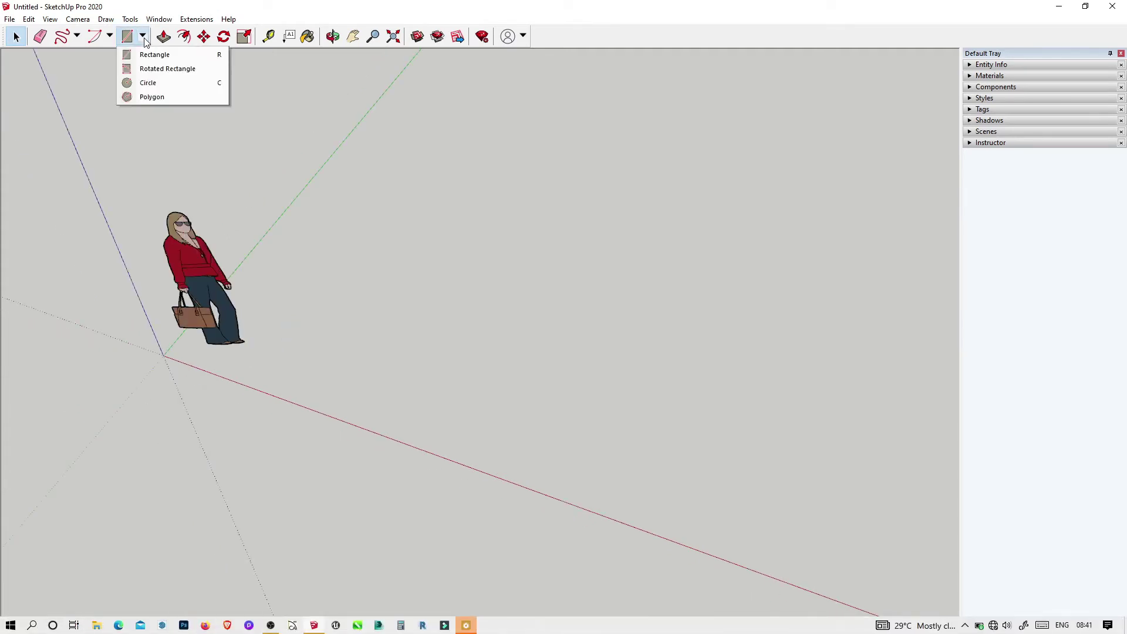
click(155, 69)
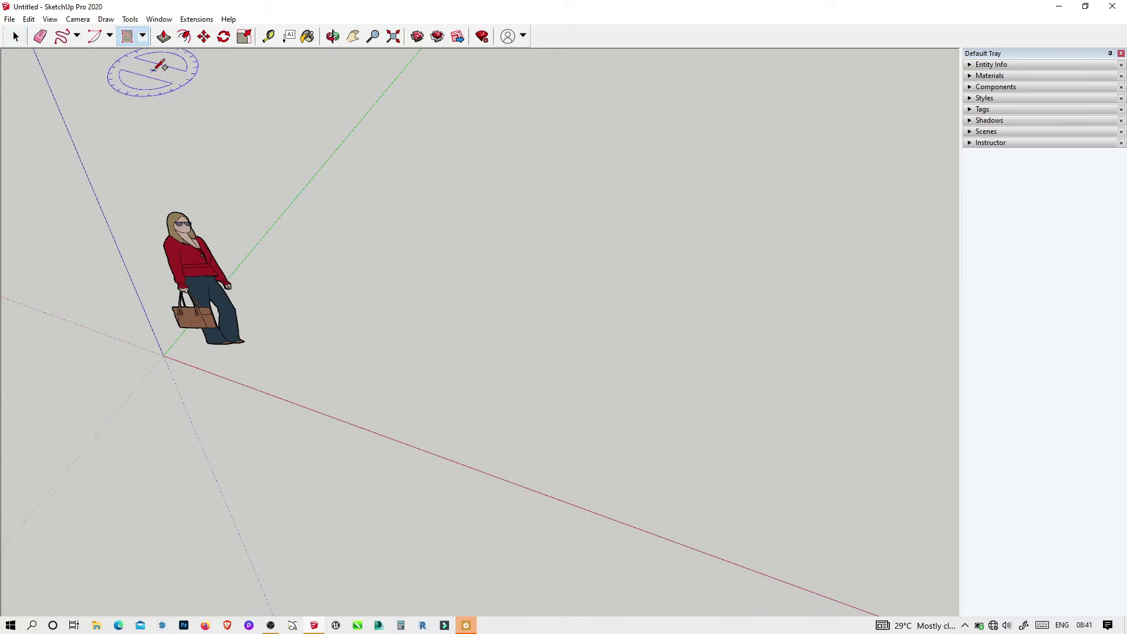
click(327, 340)
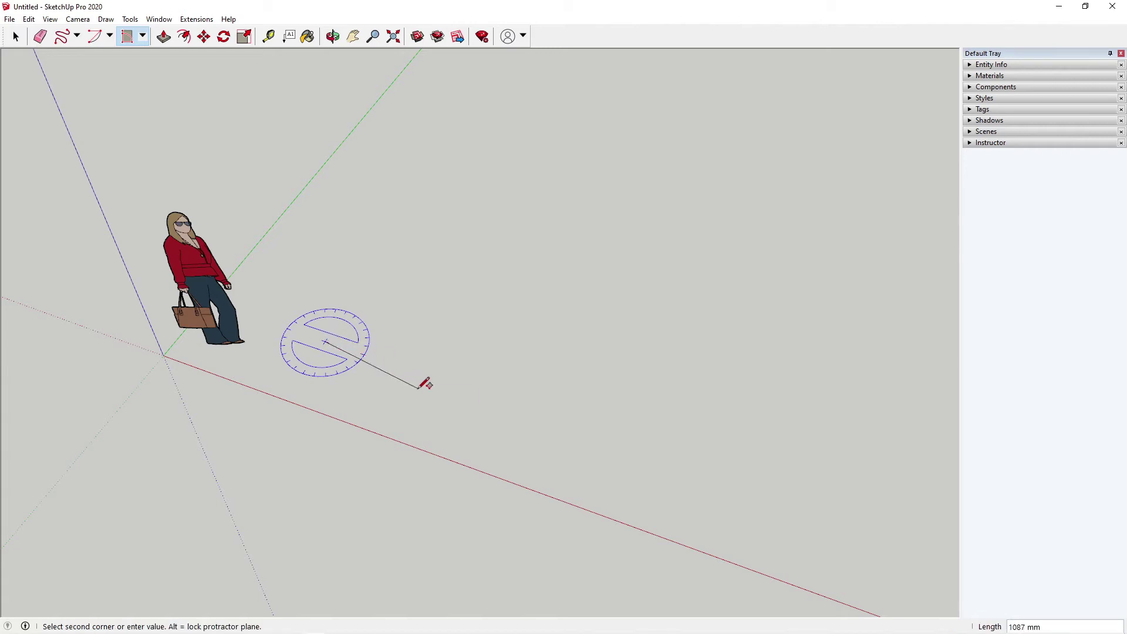
click(491, 397)
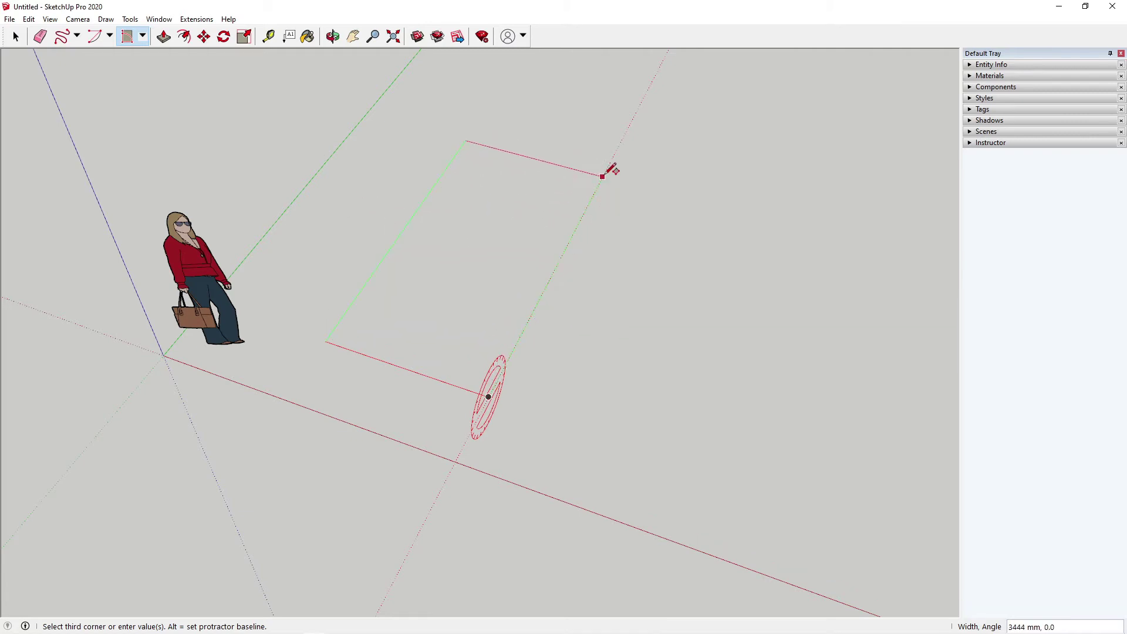
middle_drag(617, 171, 632, 227)
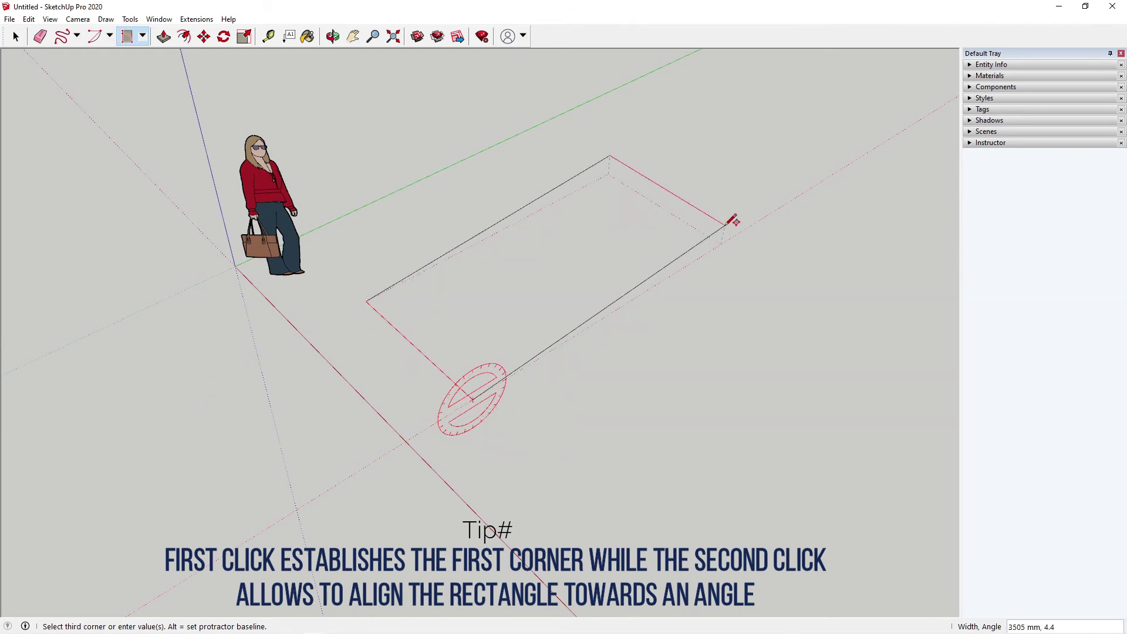
click(754, 223)
Draw a narrow angled rectangle and start another near the red axis.
middle_drag(495, 440, 781, 456)
middle_drag(611, 440, 668, 390)
click(650, 397)
click(704, 413)
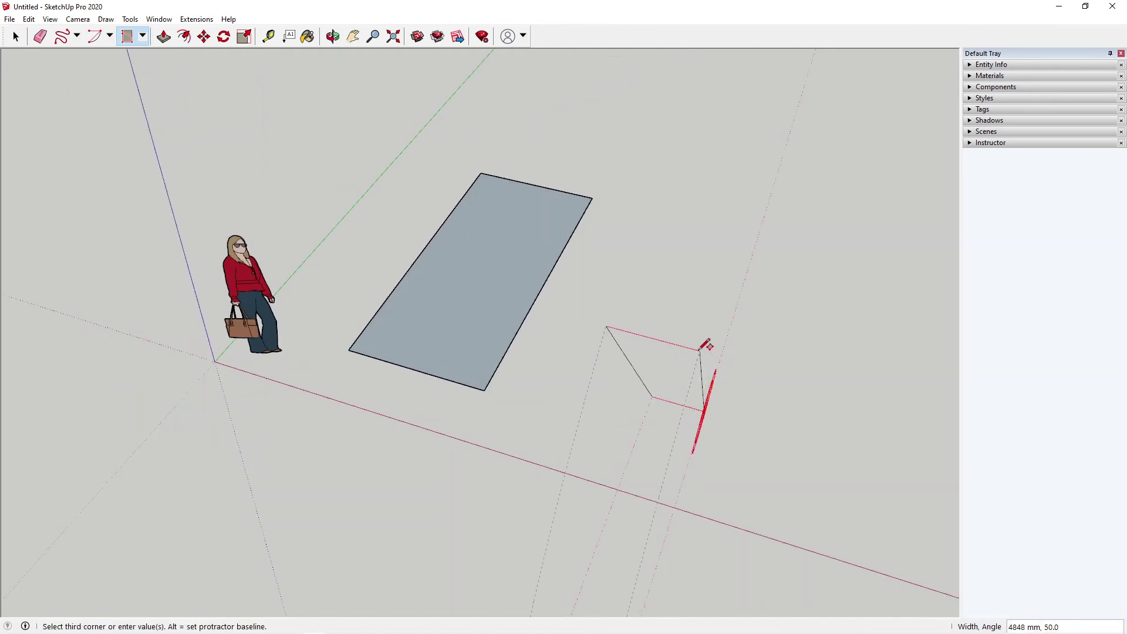
click(730, 330)
middle_drag(731, 330, 670, 468)
click(661, 454)
click(658, 492)
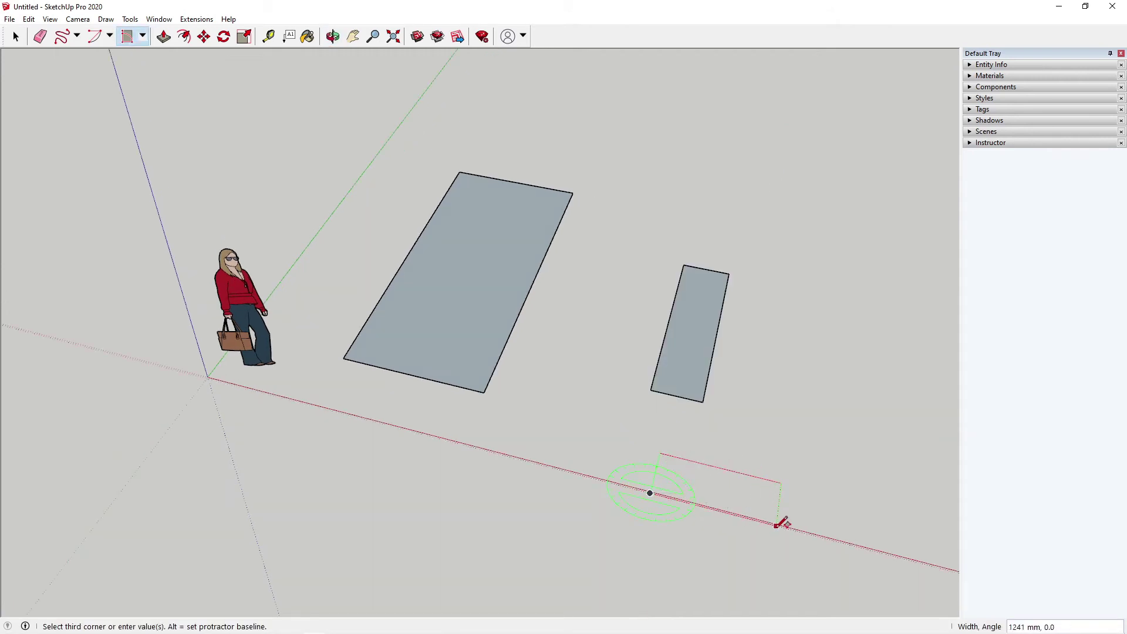
click(142, 36)
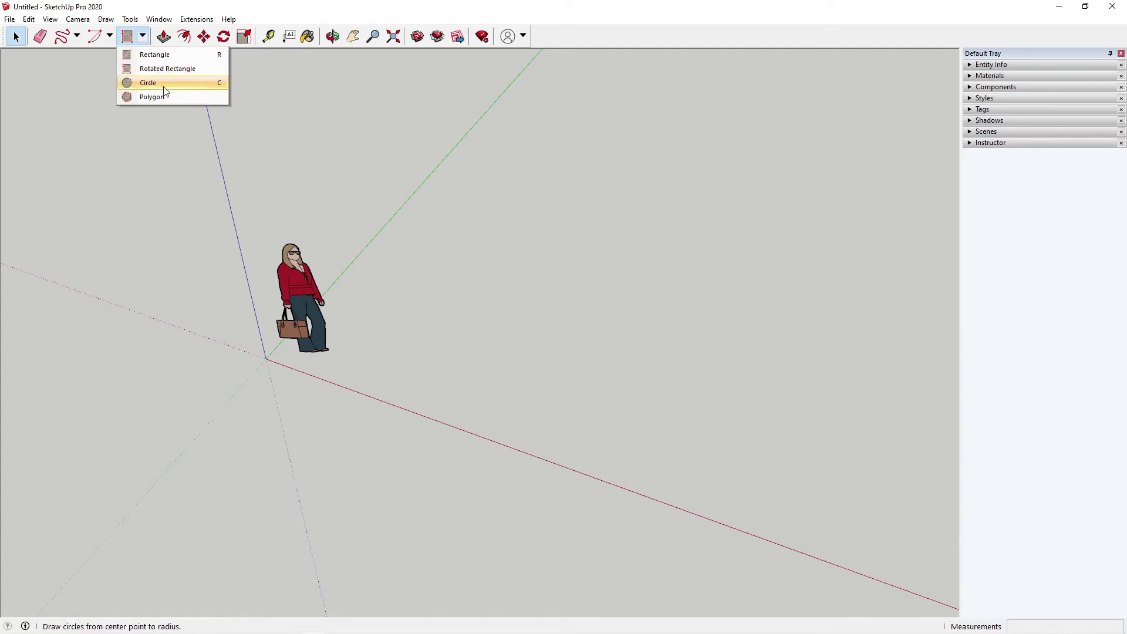
Draw a large filled circle around the figure, then reactivate the Circle tool.
click(165, 92)
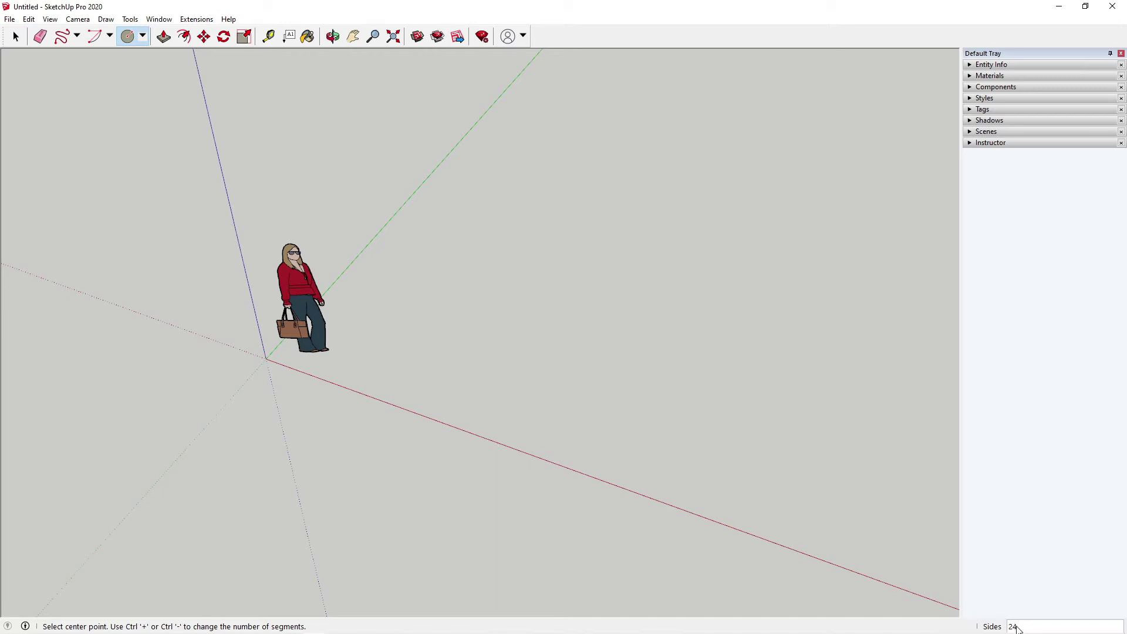
click(437, 356)
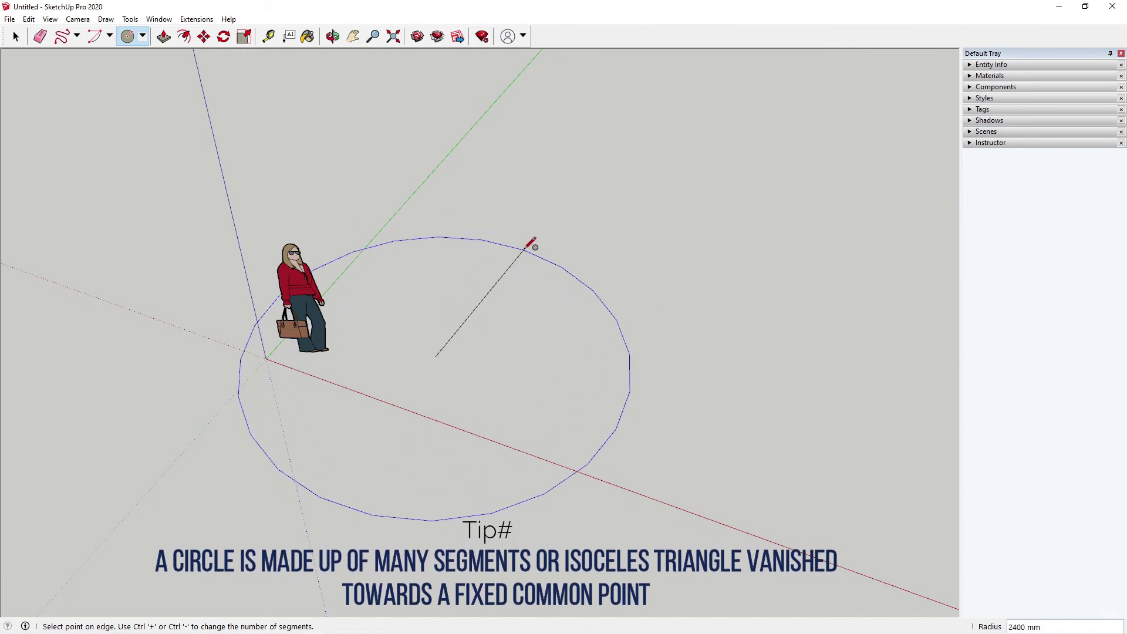
click(532, 245)
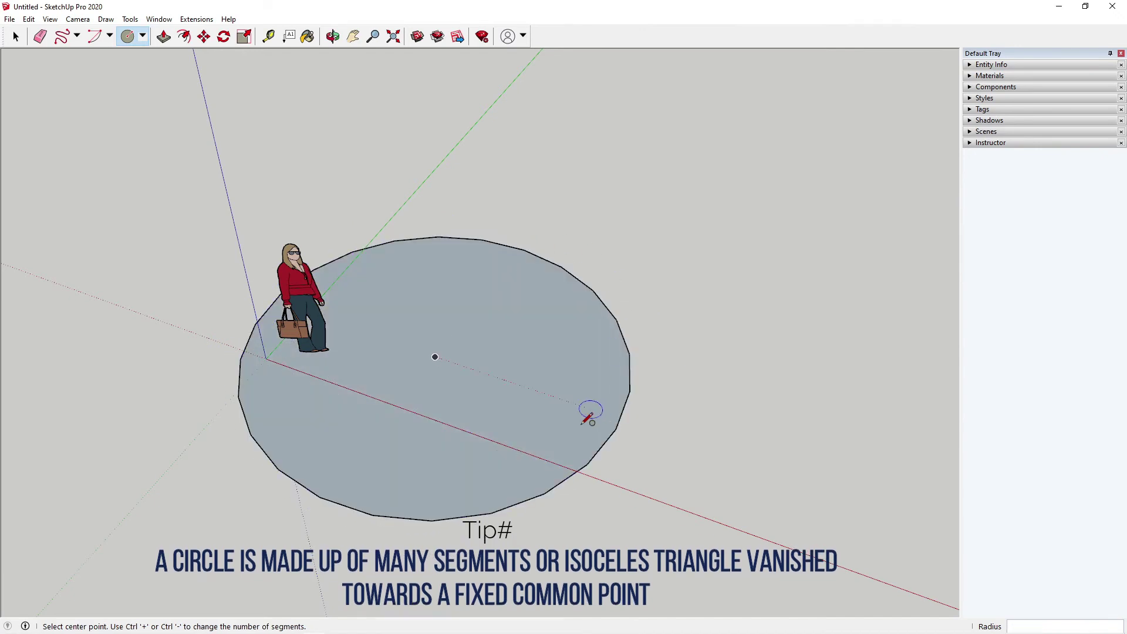
scroll(589, 413, down, 2)
click(16, 36)
middle_drag(563, 389, 610, 445)
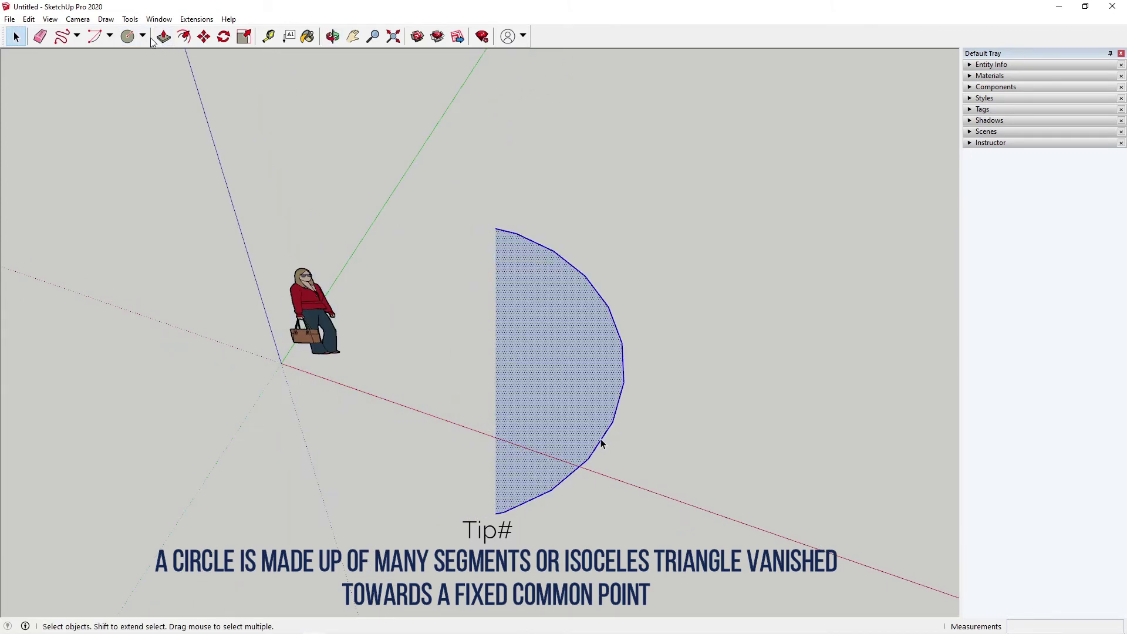
click(128, 33)
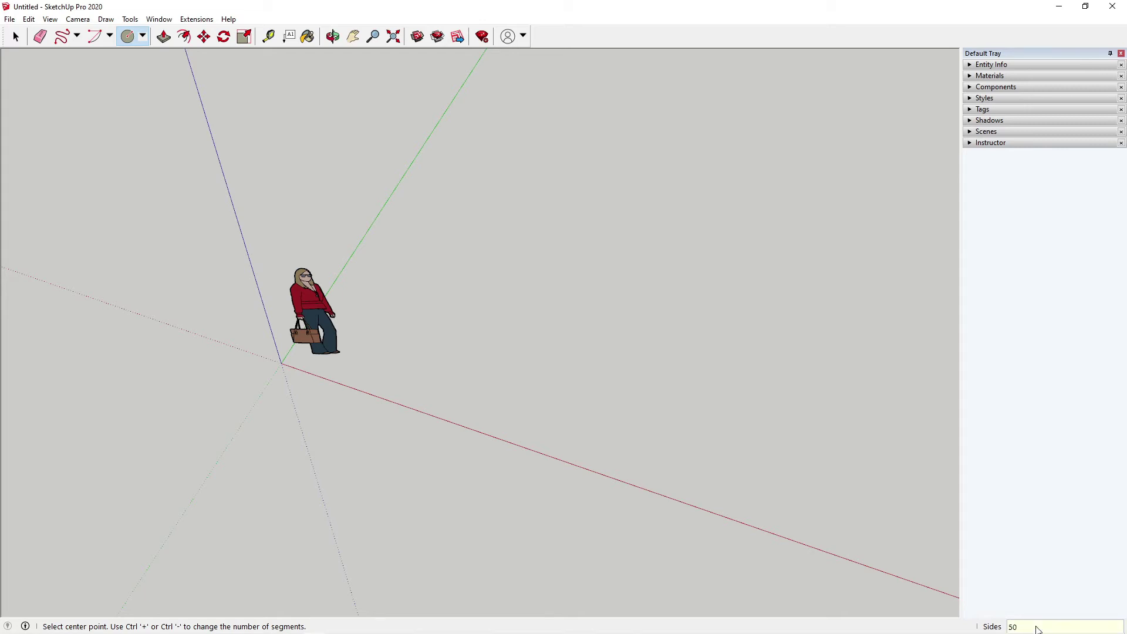
Draw a circle face near the figure along the red axis.
click(419, 354)
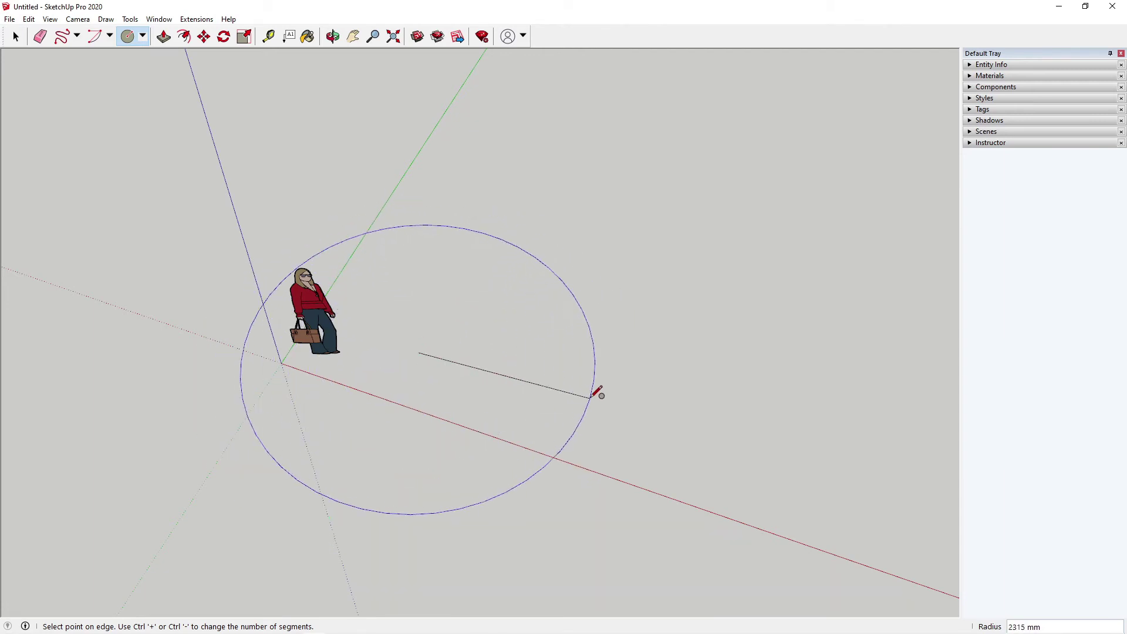
click(597, 402)
scroll(563, 399, down, 3)
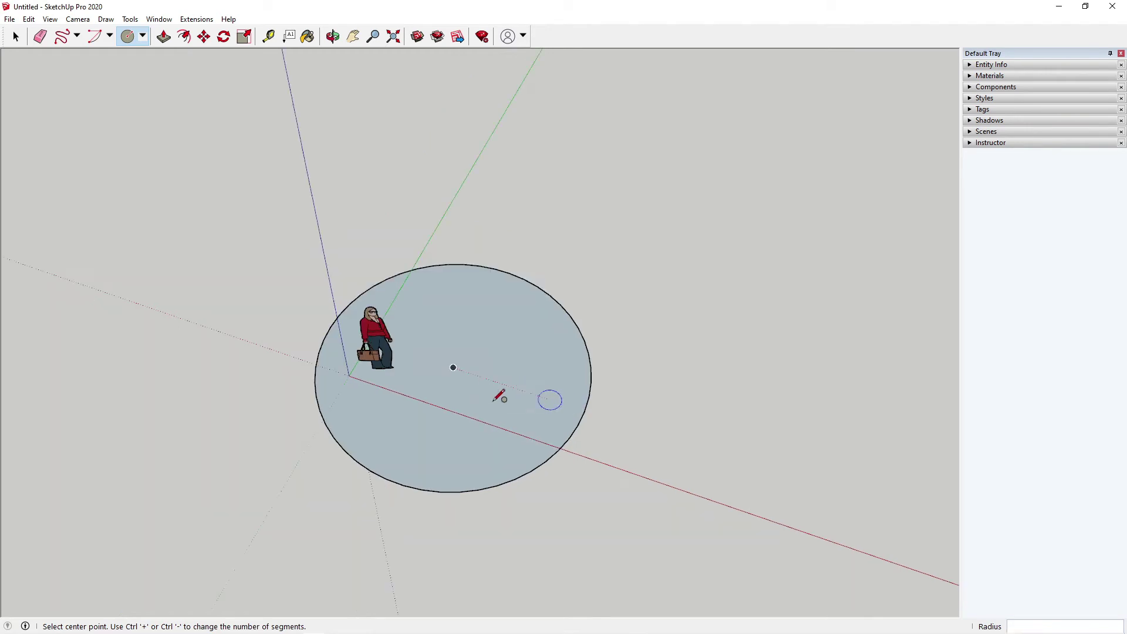
scroll(605, 413, up, 1)
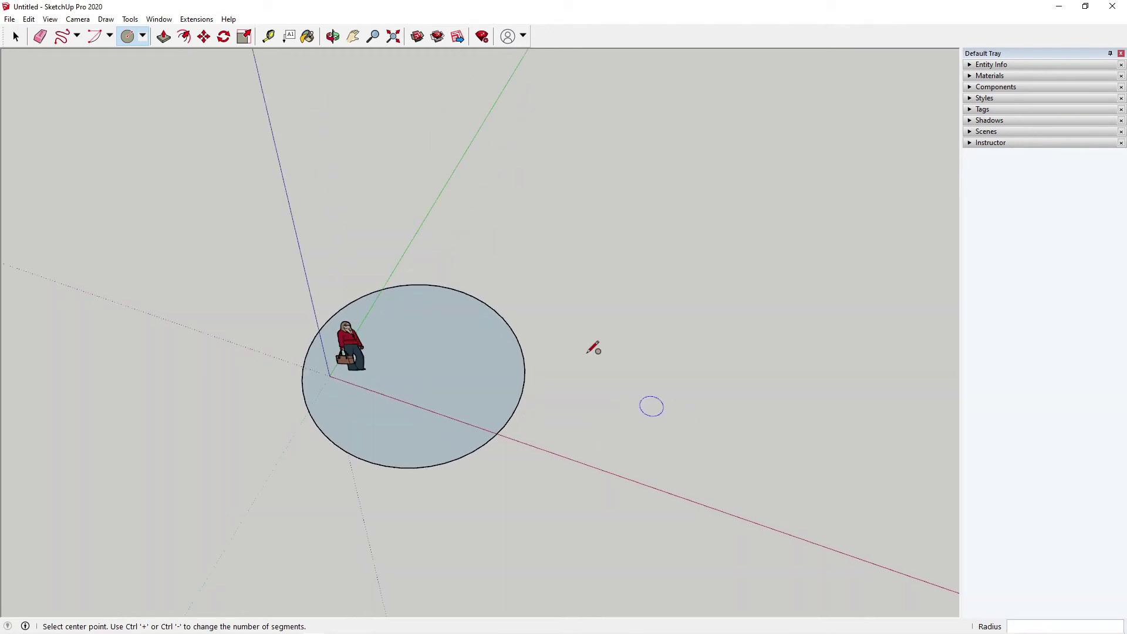
key(space)
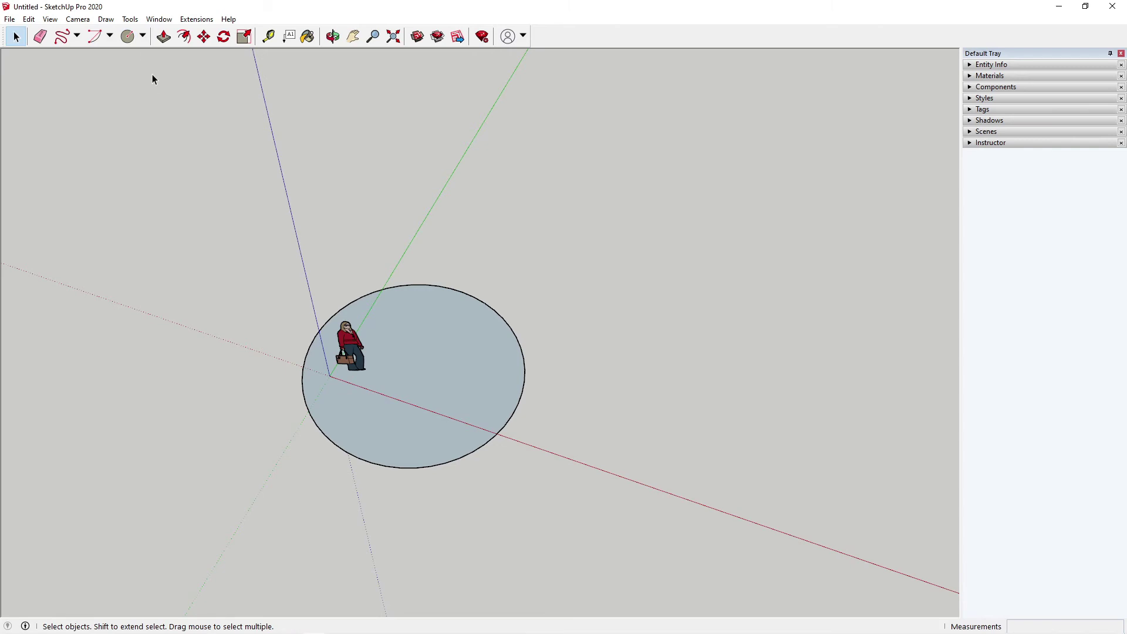
Draw a second circle to the right along the red axis.
click(127, 36)
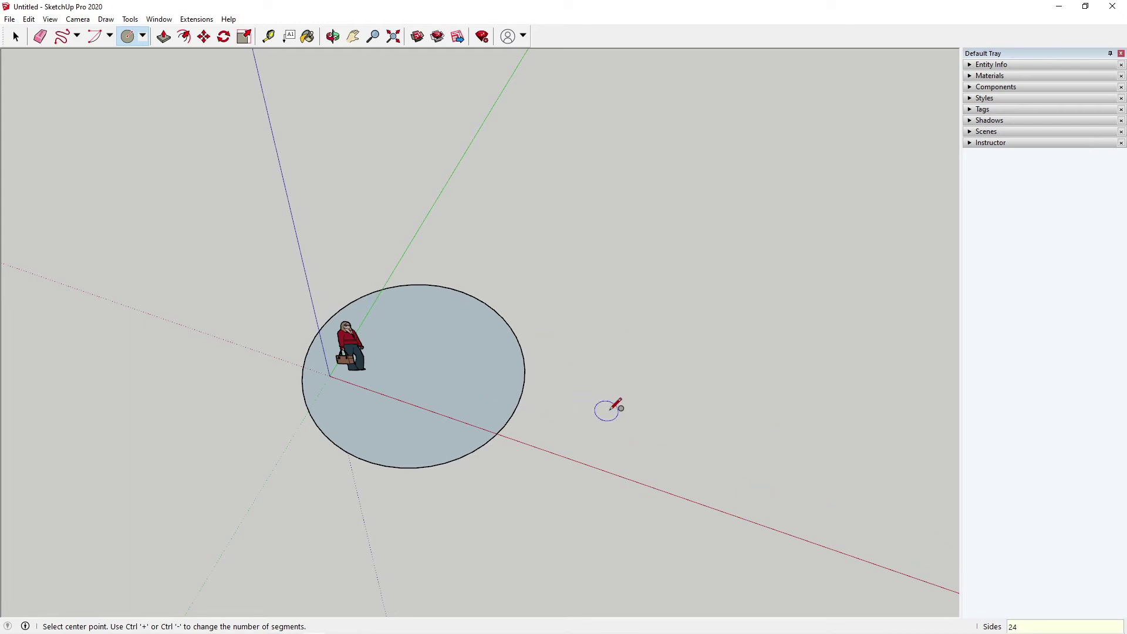
scroll(675, 411, down, 1)
click(672, 425)
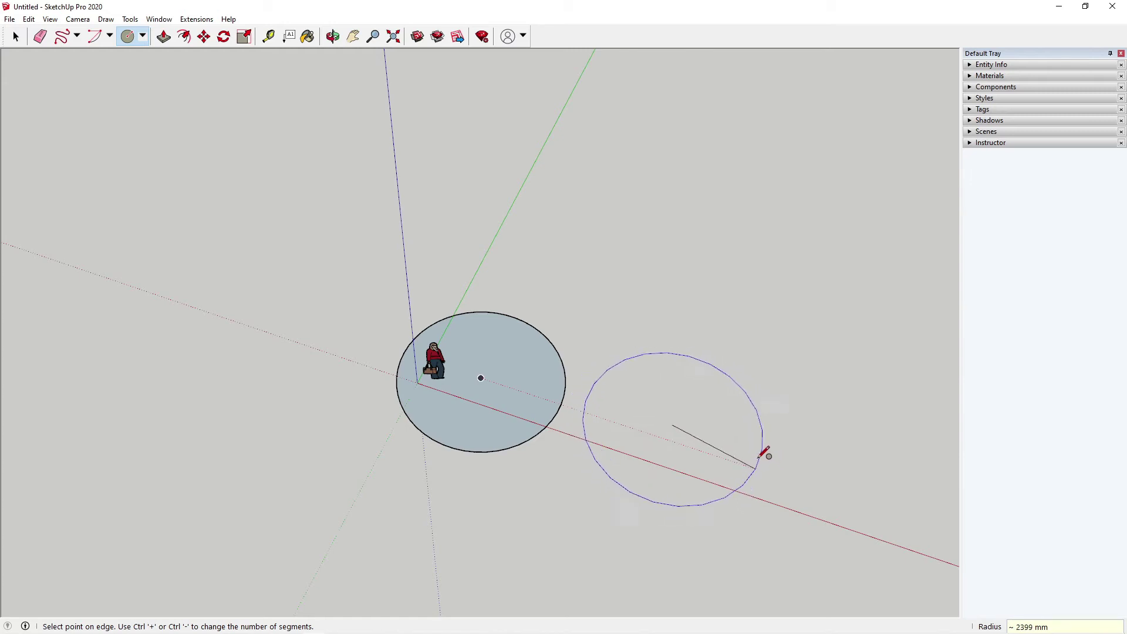
click(759, 452)
scroll(412, 338, down, 1)
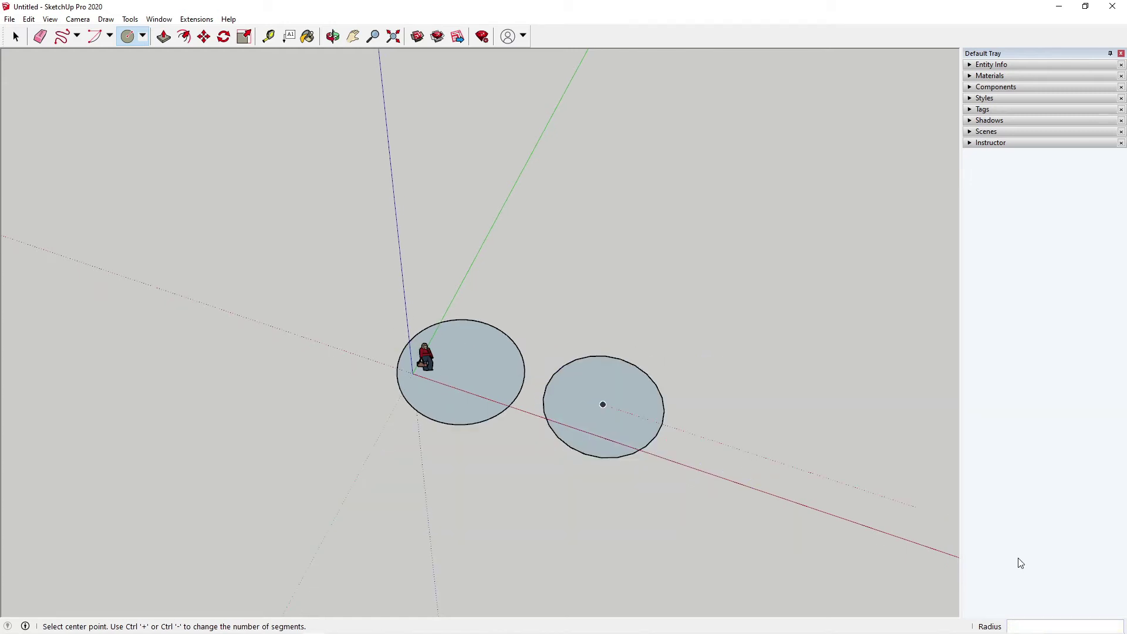
scroll(640, 414, up, 1)
scroll(513, 404, down, 1)
scroll(781, 484, up, 1)
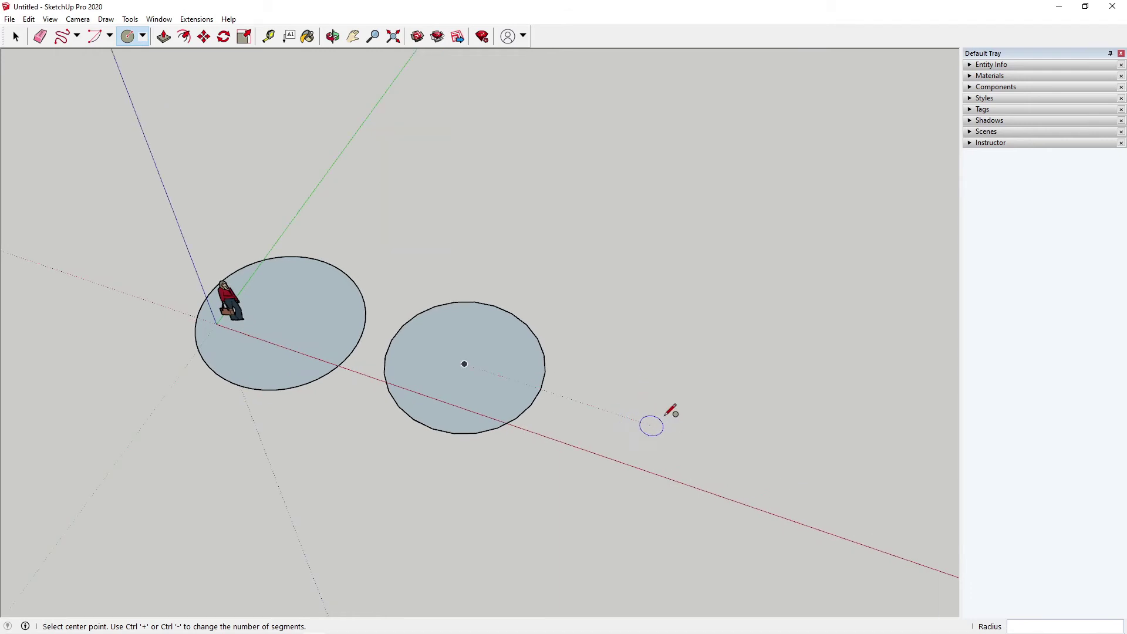
Add a 12-sided circle on the red axis.
click(128, 36)
click(675, 435)
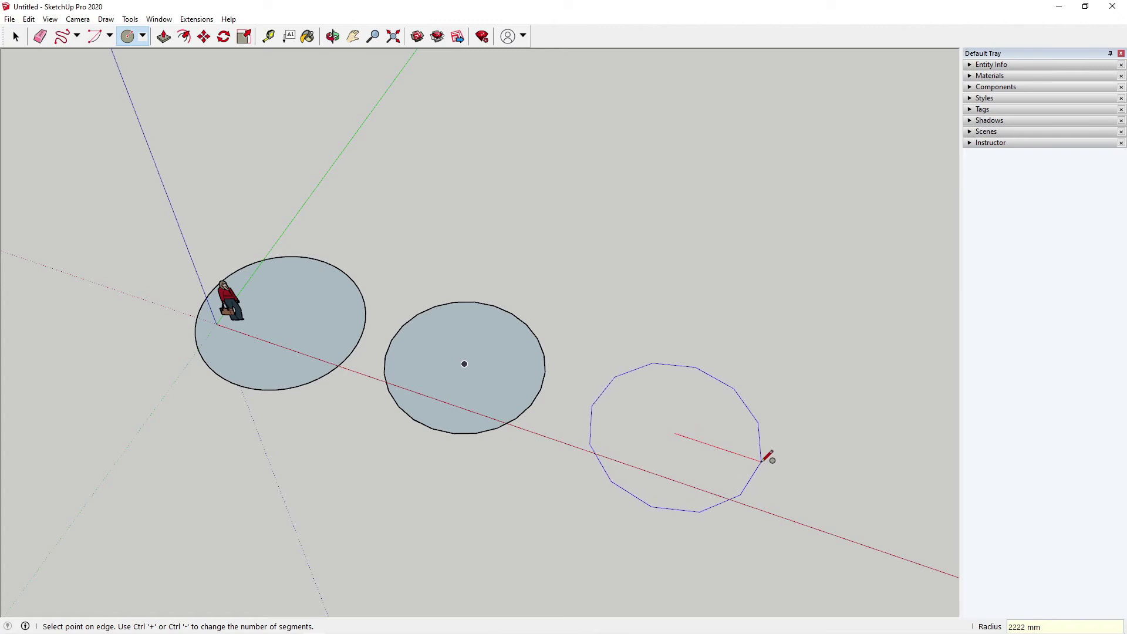
click(769, 460)
scroll(411, 354, down, 2)
scroll(411, 352, down, 2)
scroll(699, 444, up, 3)
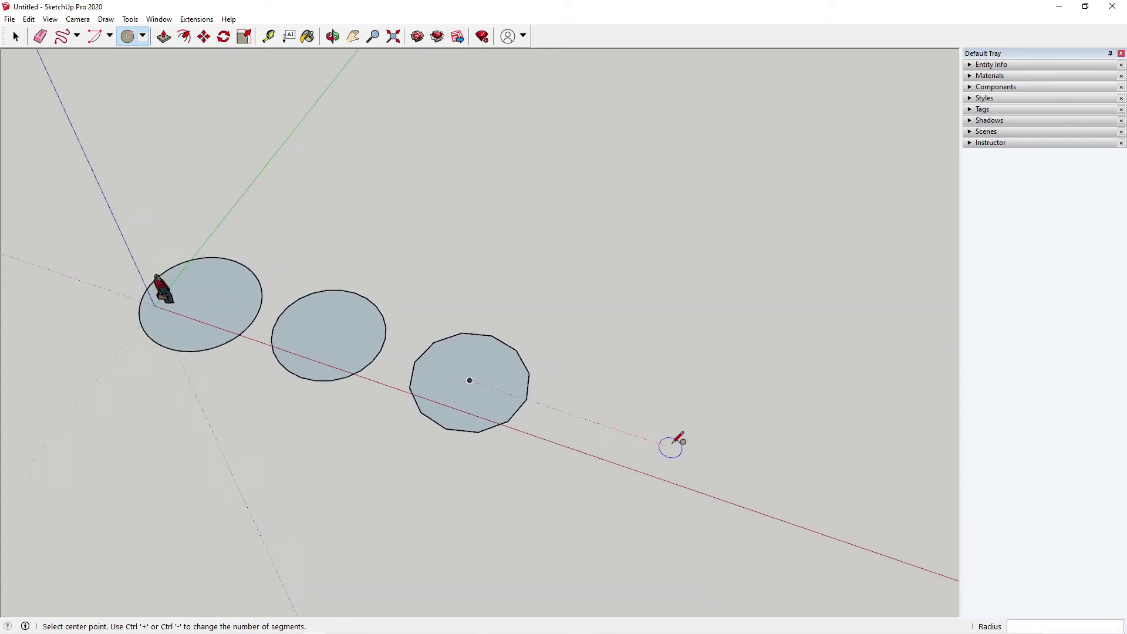
Draw a small six-sided hexagon on the red axis.
click(142, 35)
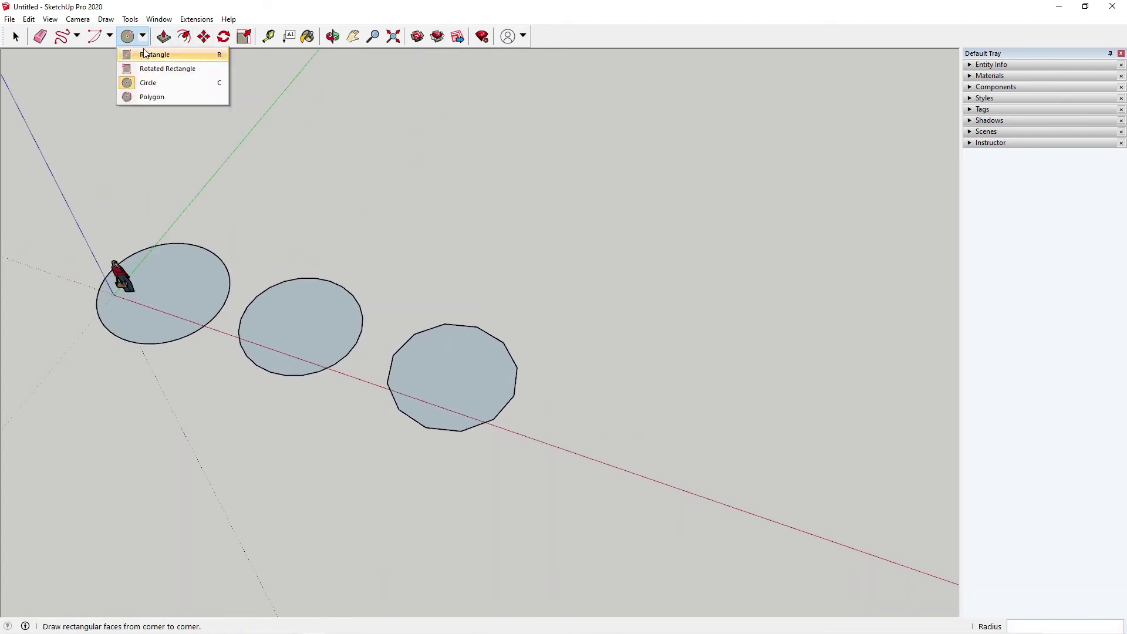
click(147, 82)
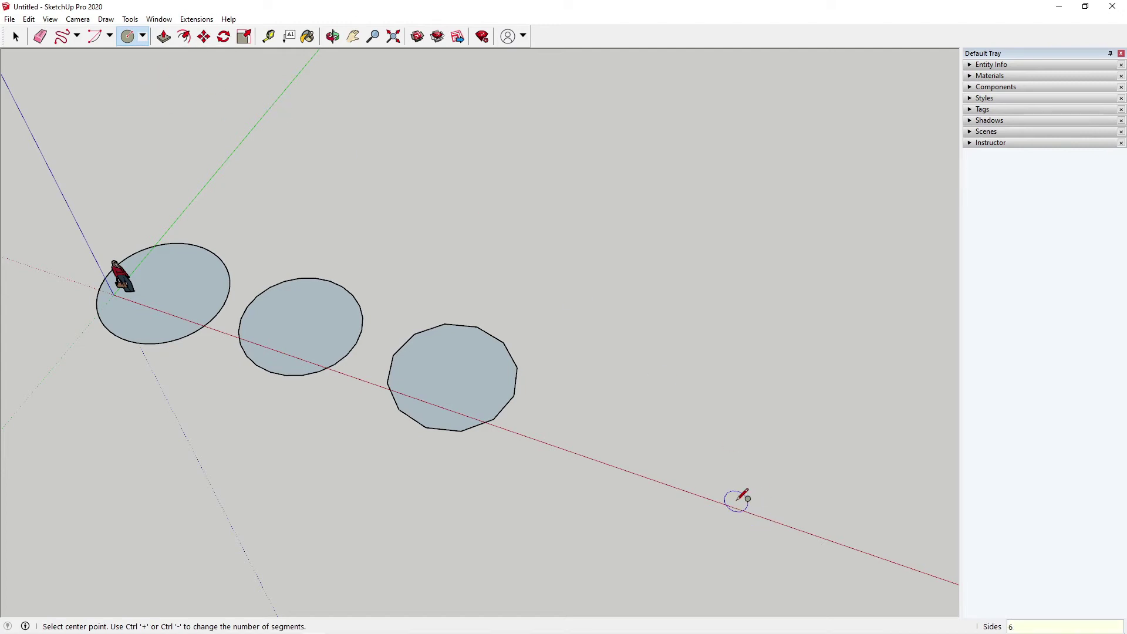
click(636, 437)
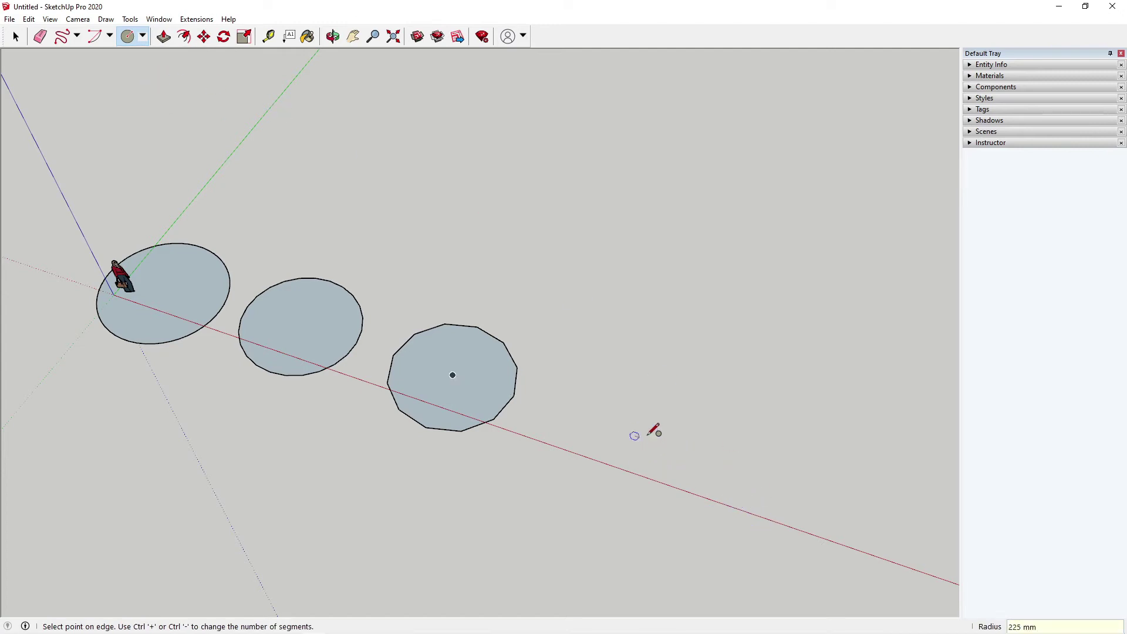
click(685, 448)
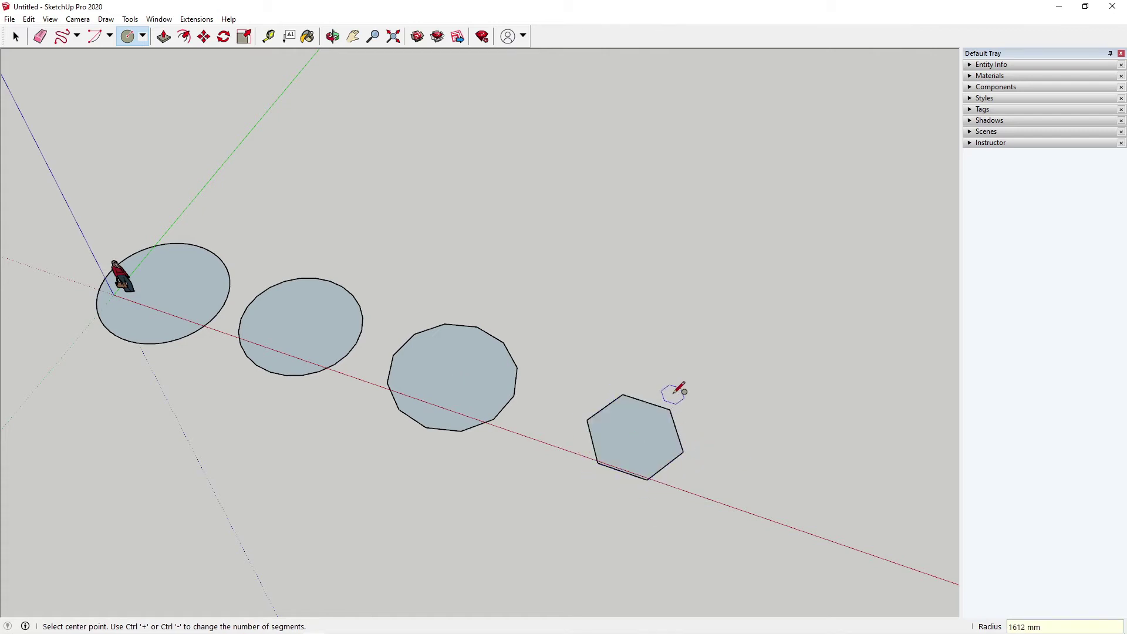
scroll(573, 370, down, 2)
scroll(327, 302, up, 2)
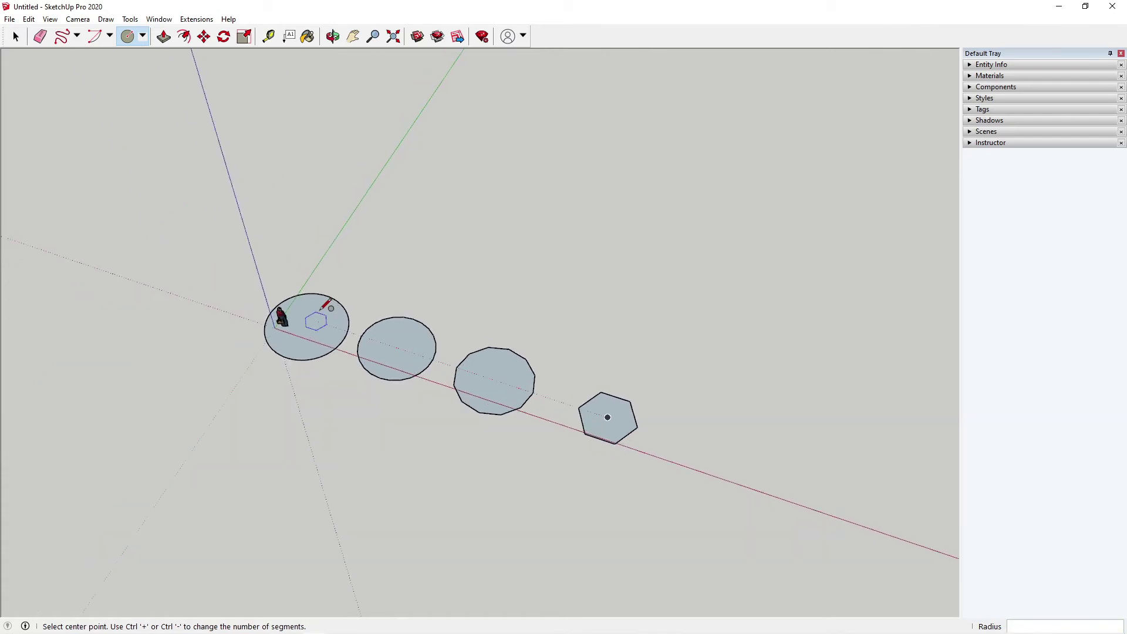
click(143, 37)
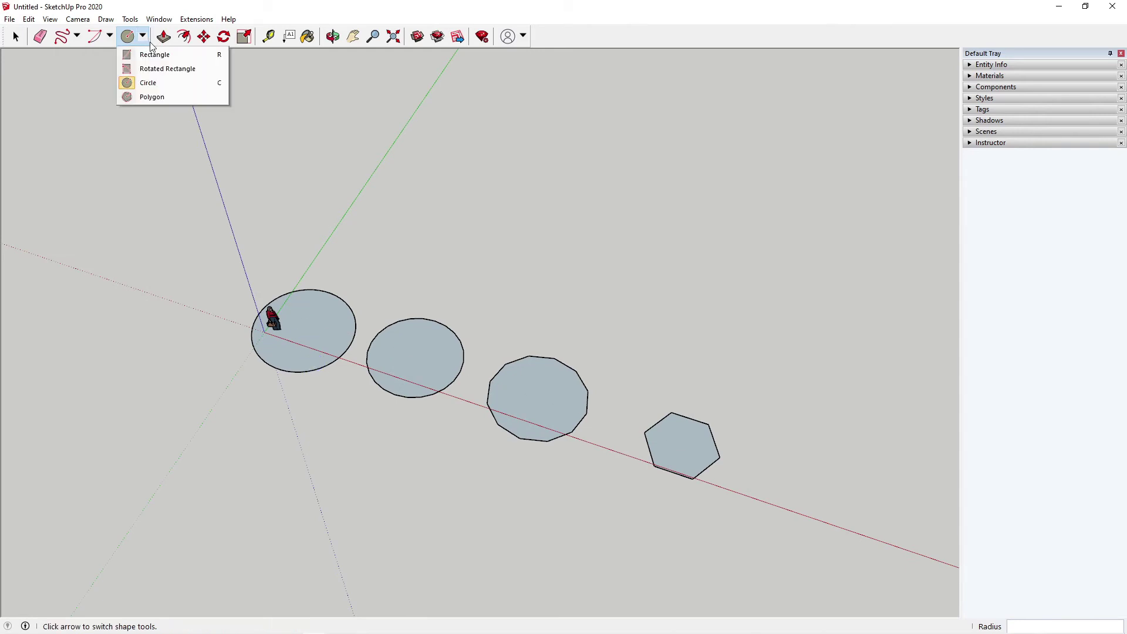
Draw an 8-sided polygon beside the earlier row of shapes.
click(171, 97)
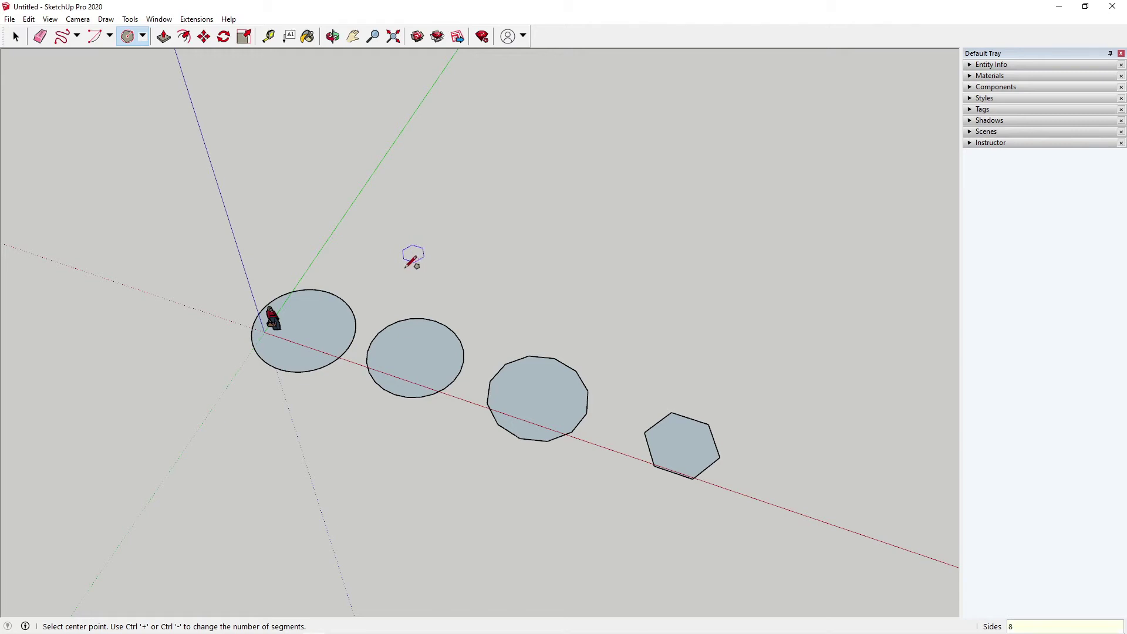
scroll(395, 229, up, 2)
click(394, 230)
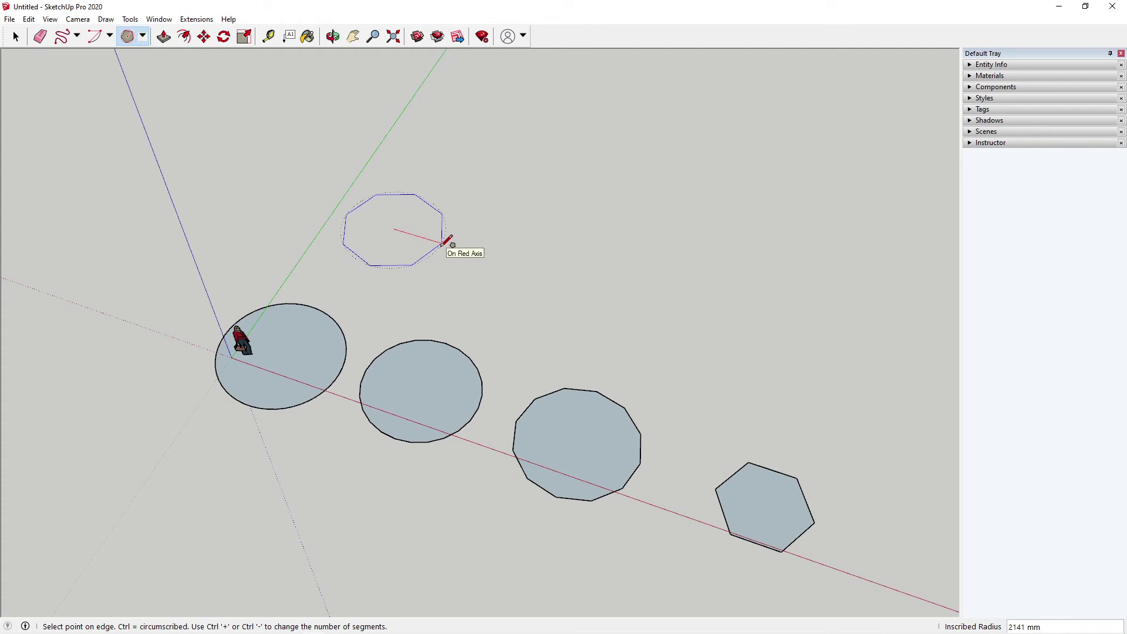
click(448, 241)
middle_drag(453, 196, 480, 264)
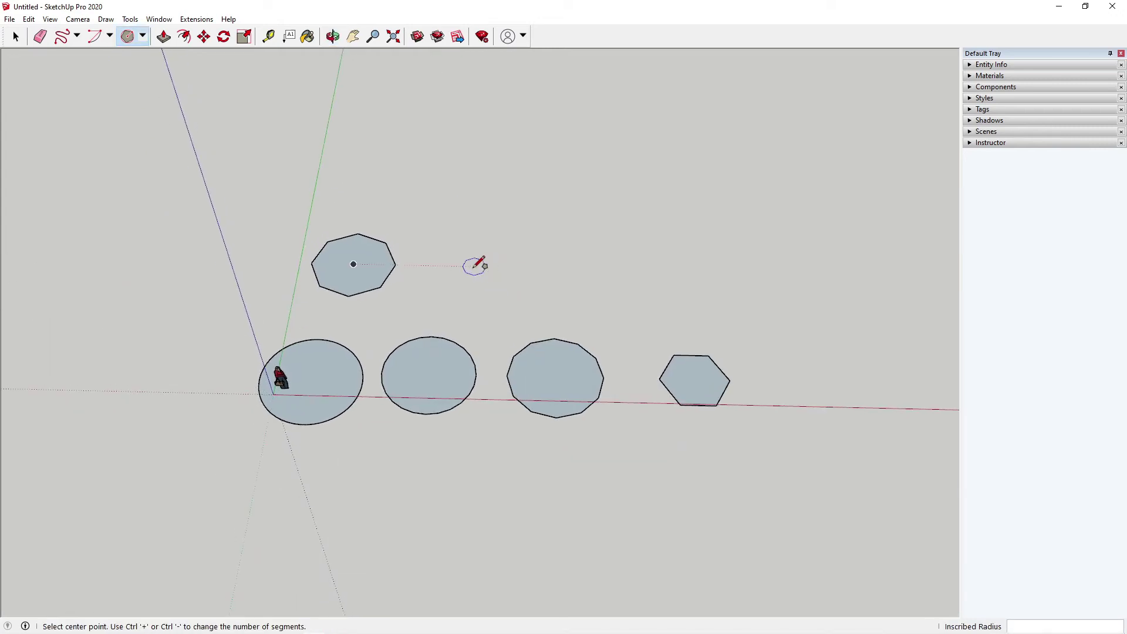
Add a smaller 6-sided polygon and a 4-sided square next to the octagon.
scroll(475, 266, up, 1)
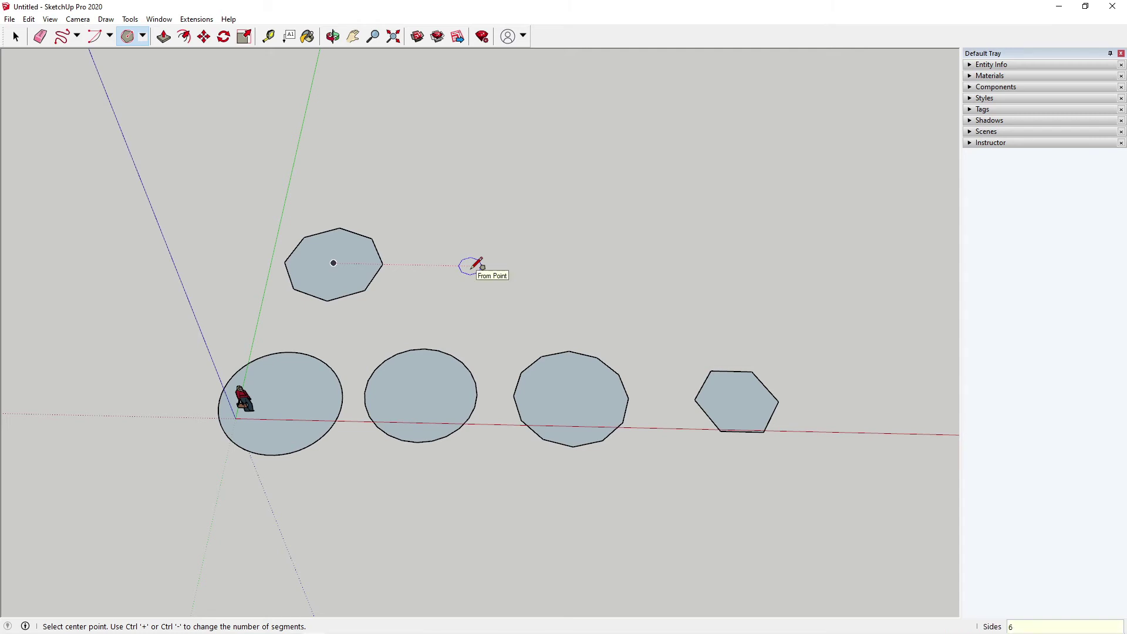
click(467, 266)
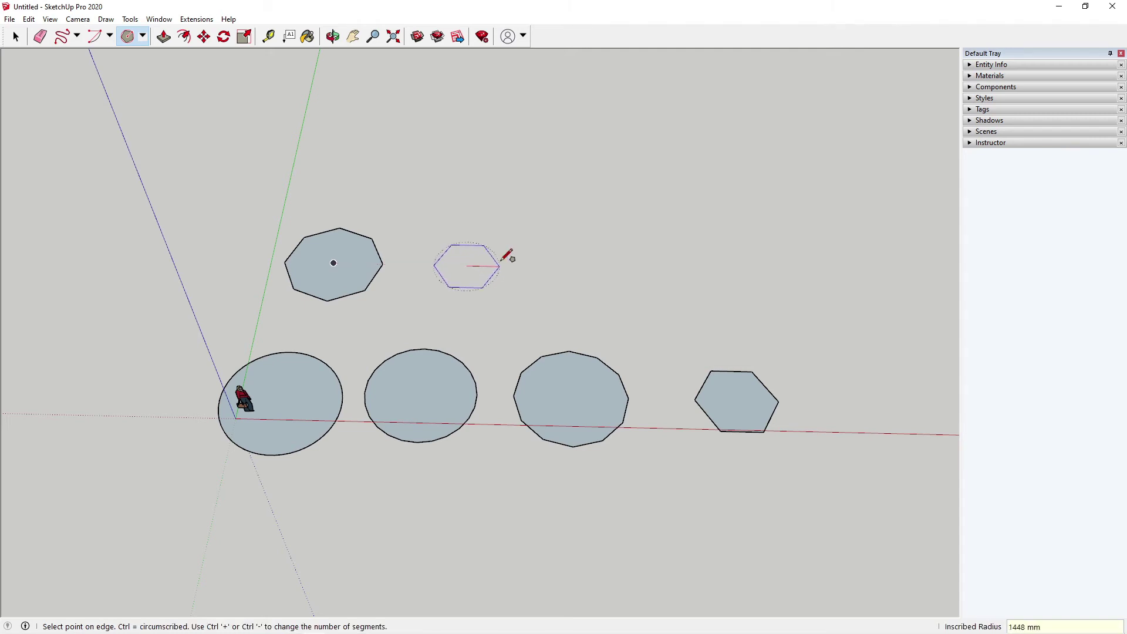
click(503, 262)
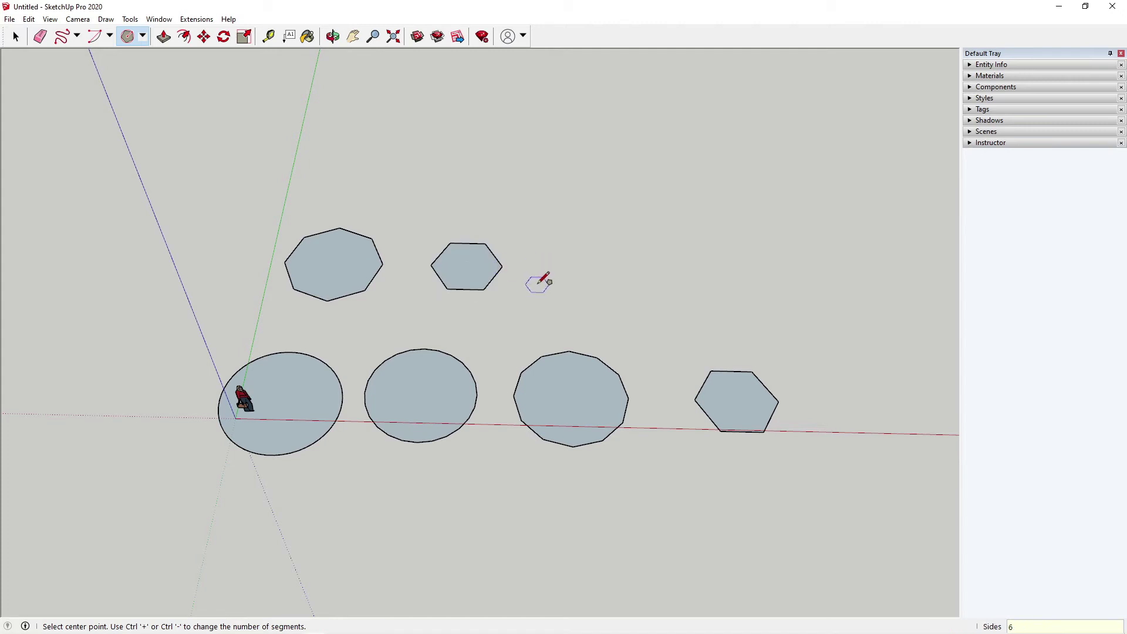
click(583, 268)
click(611, 268)
middle_drag(584, 292, 448, 323)
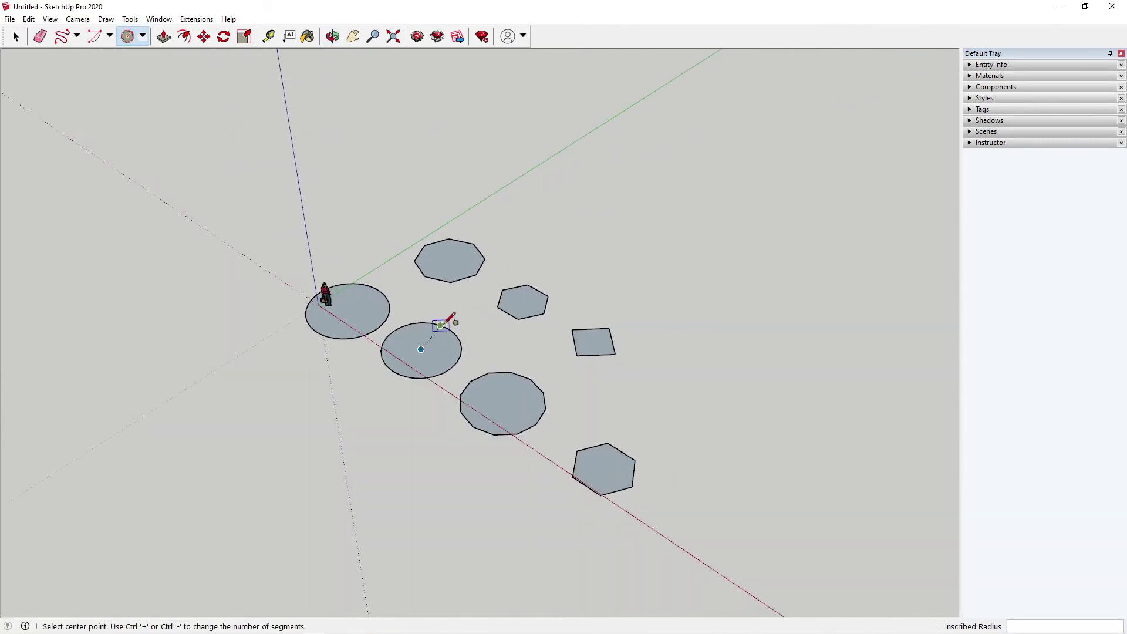
scroll(574, 398, up, 3)
middle_drag(574, 397, 310, 347)
key(space)
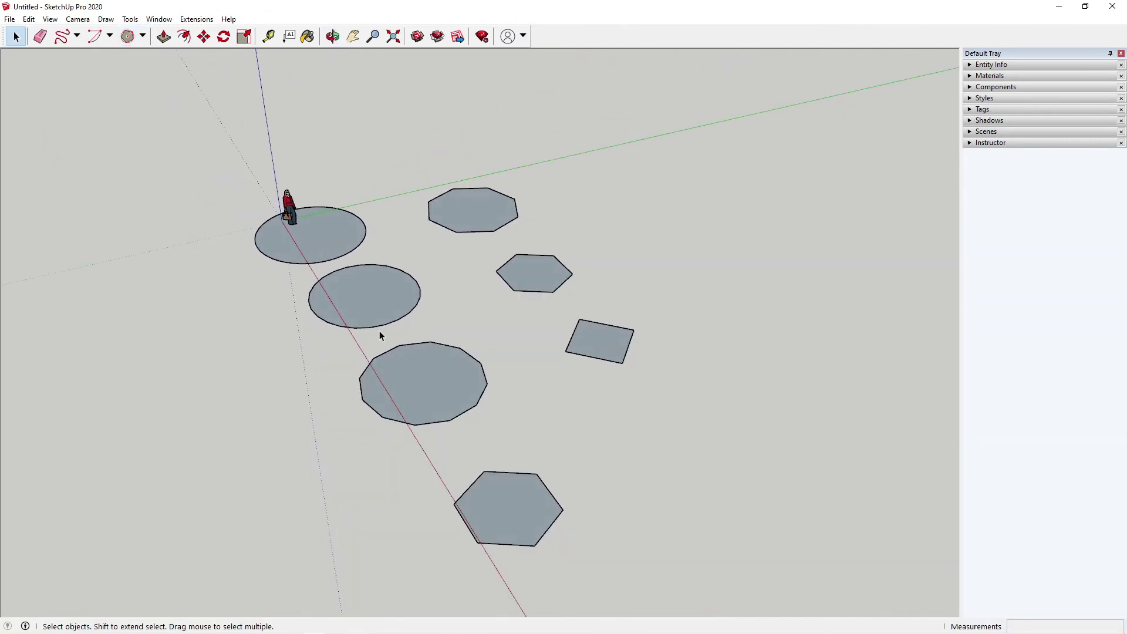
Window-select all seven circle and polygon faces and delete them.
scroll(411, 347, down, 2)
middle_drag(445, 365, 661, 436)
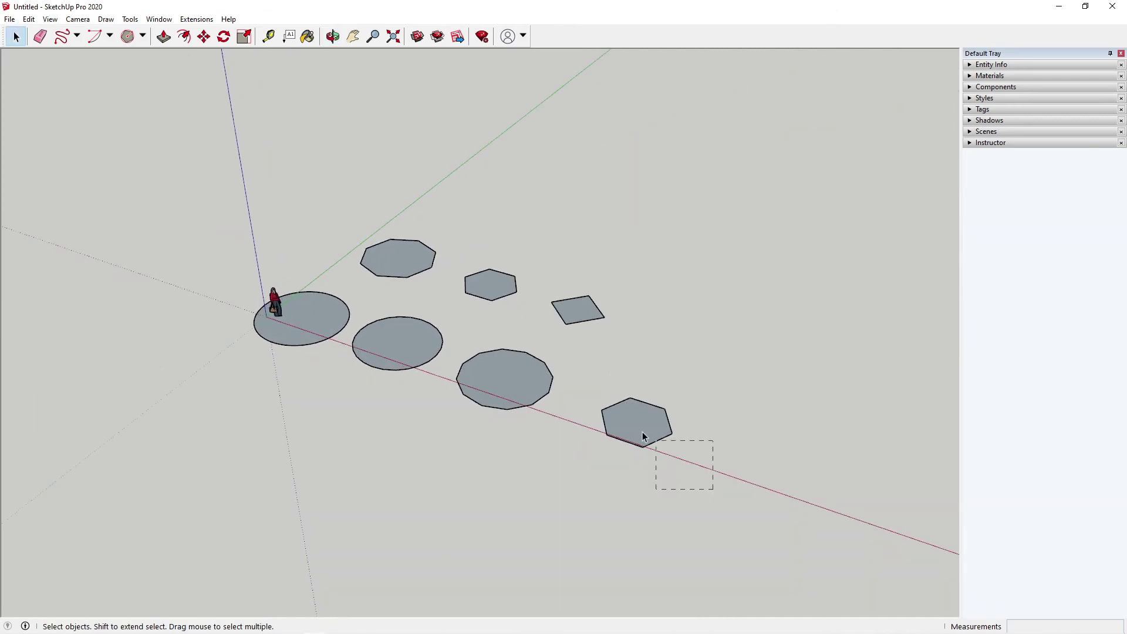
drag(319, 244, 321, 242)
key(Delete)
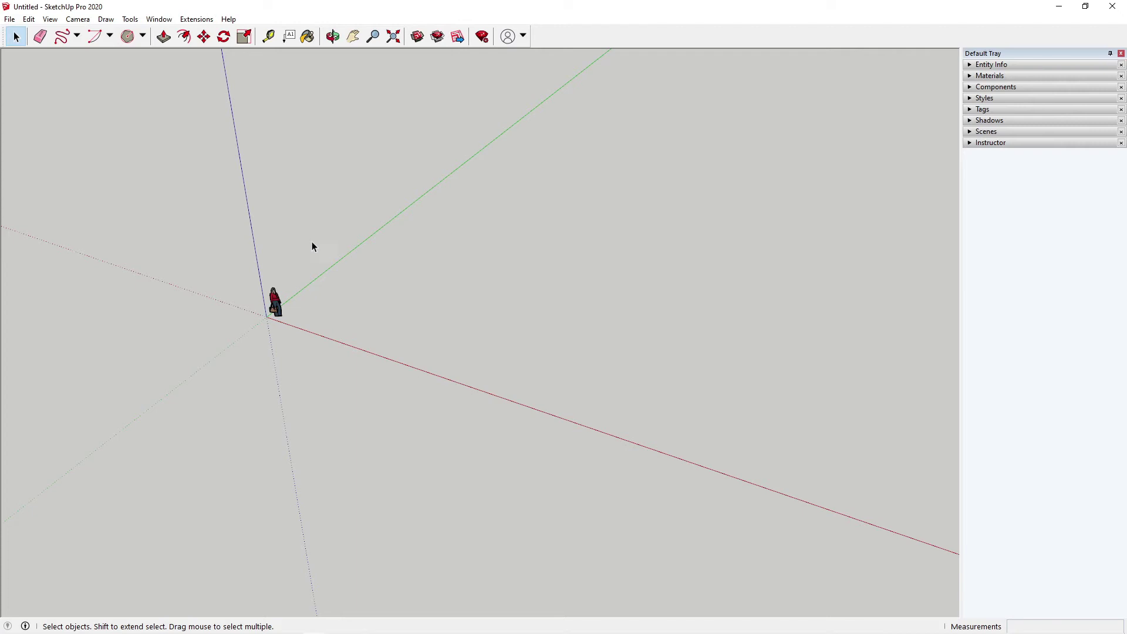
scroll(320, 334, up, 2)
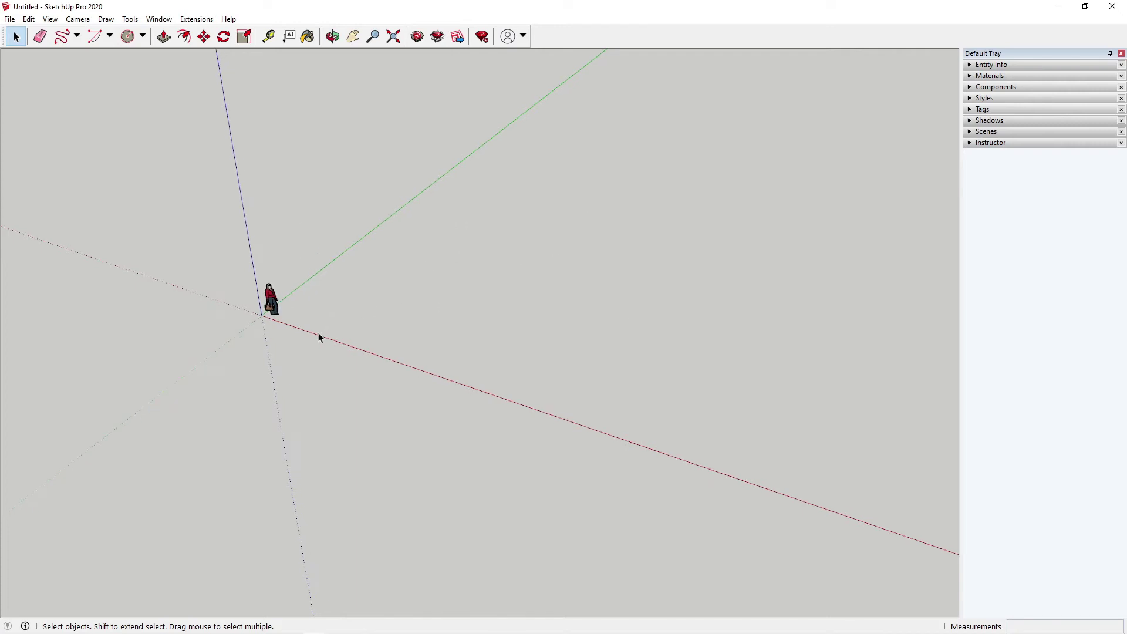
scroll(212, 58, up, 1)
key(r)
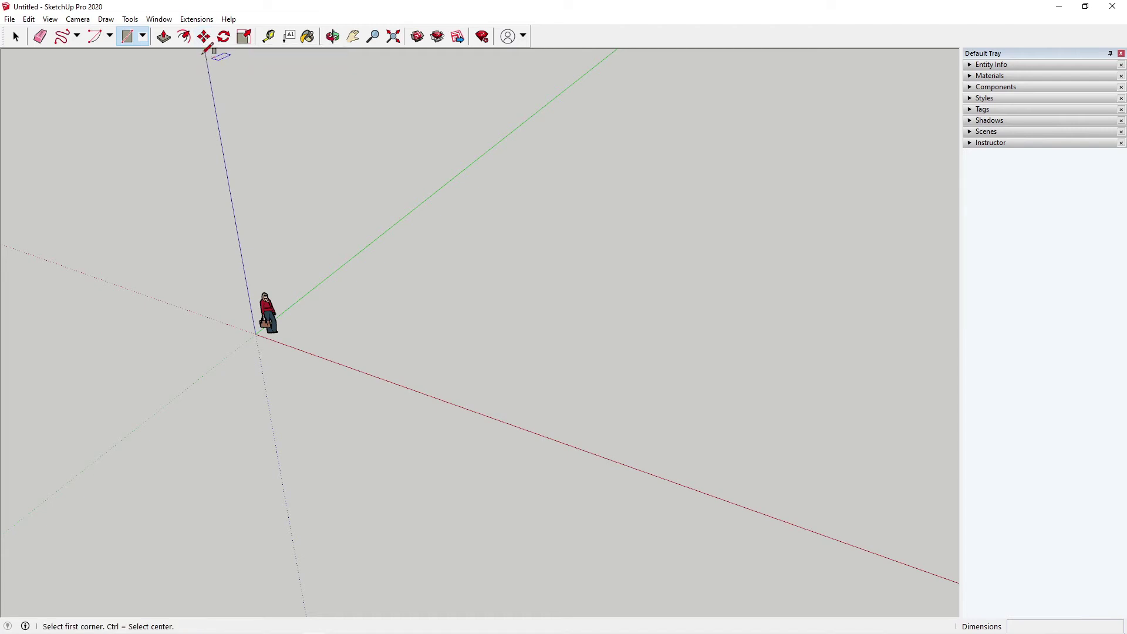
Draw a rectangle face on the ground near the scale figure and window-select it.
click(205, 37)
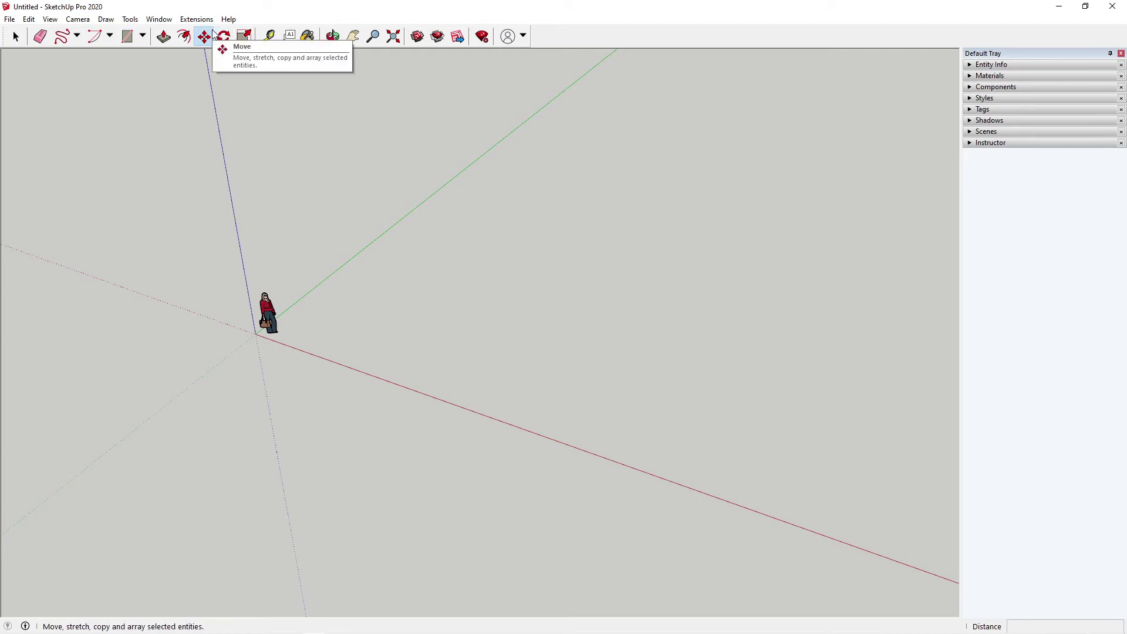
click(128, 37)
scroll(362, 314, up, 2)
scroll(324, 362, up, 2)
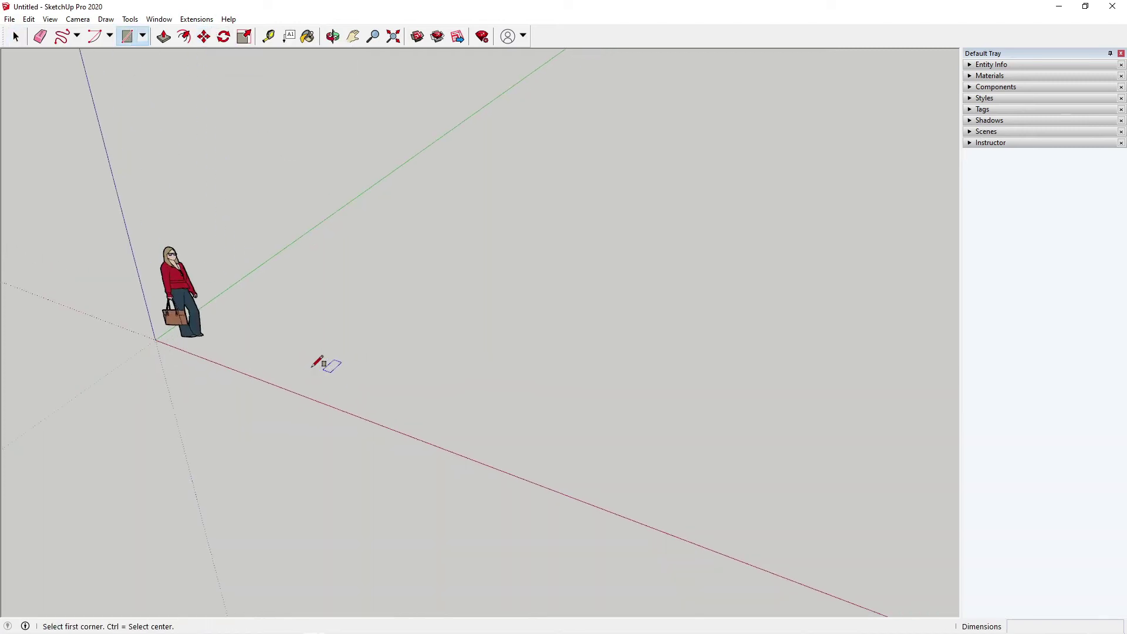
click(292, 340)
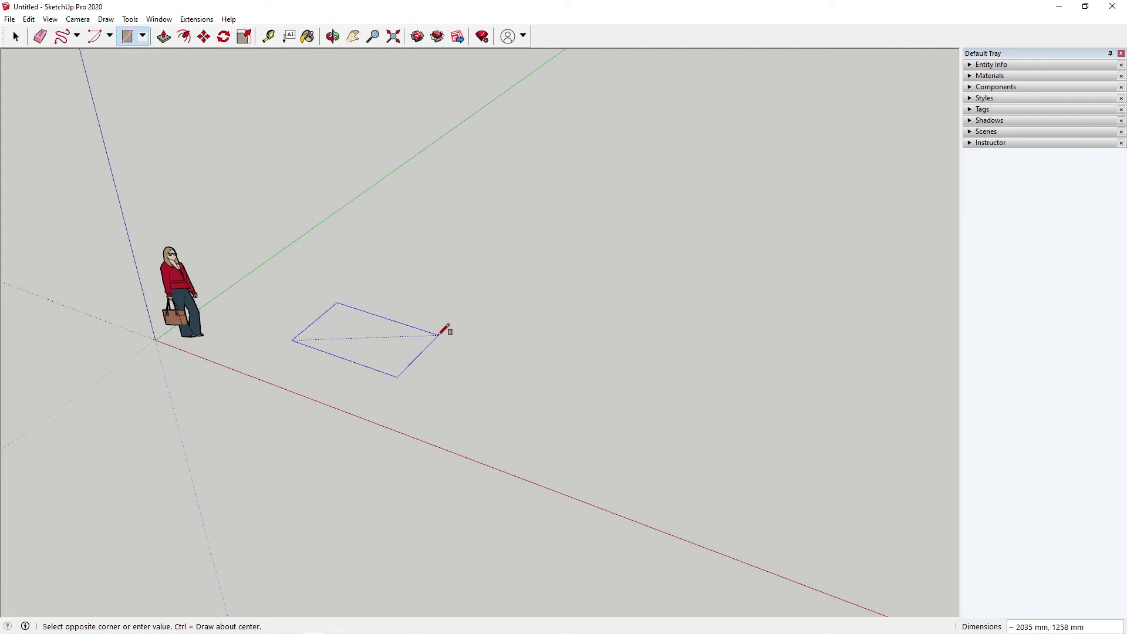
click(430, 336)
scroll(405, 343, up, 2)
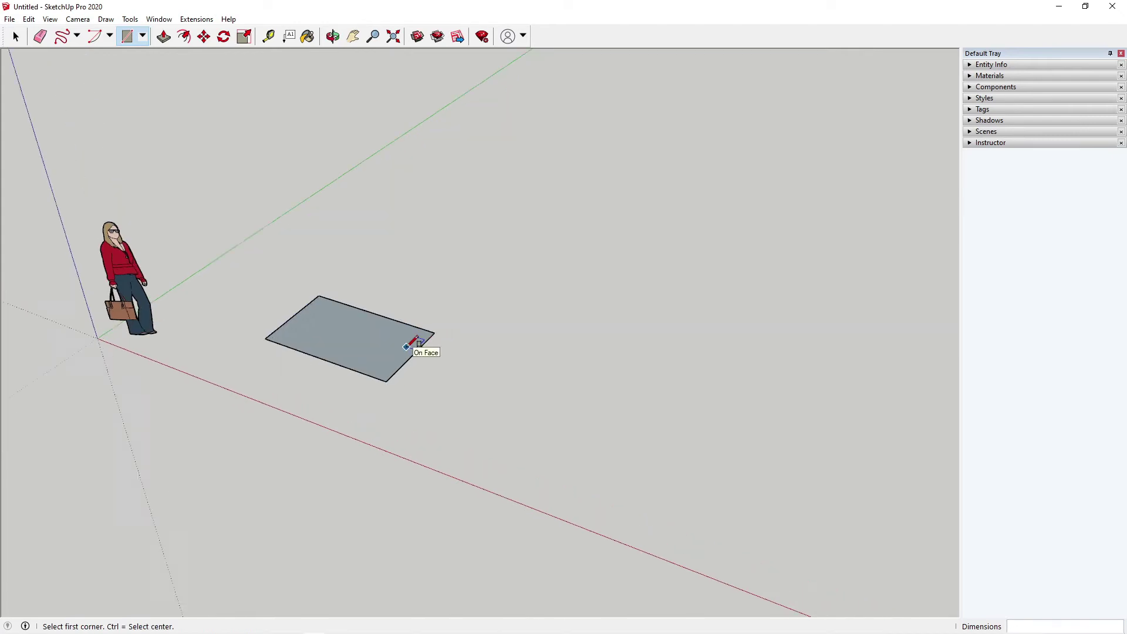
key(space)
drag(230, 246, 534, 448)
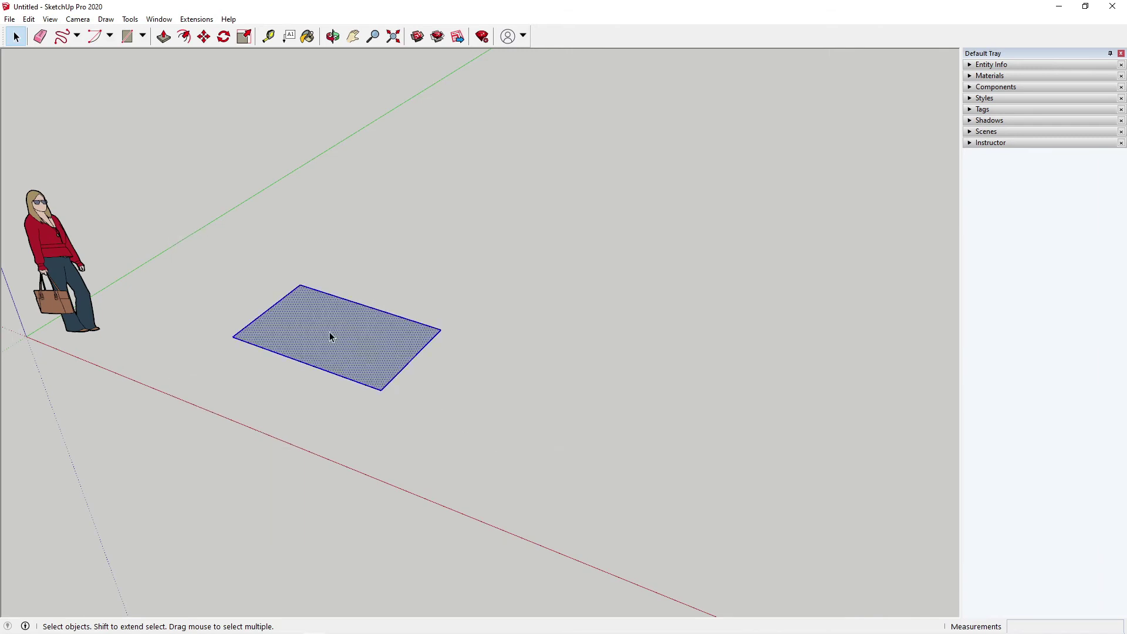
Make the rectangle face and its edges a group, then enter Edit Group.
right_click(332, 323)
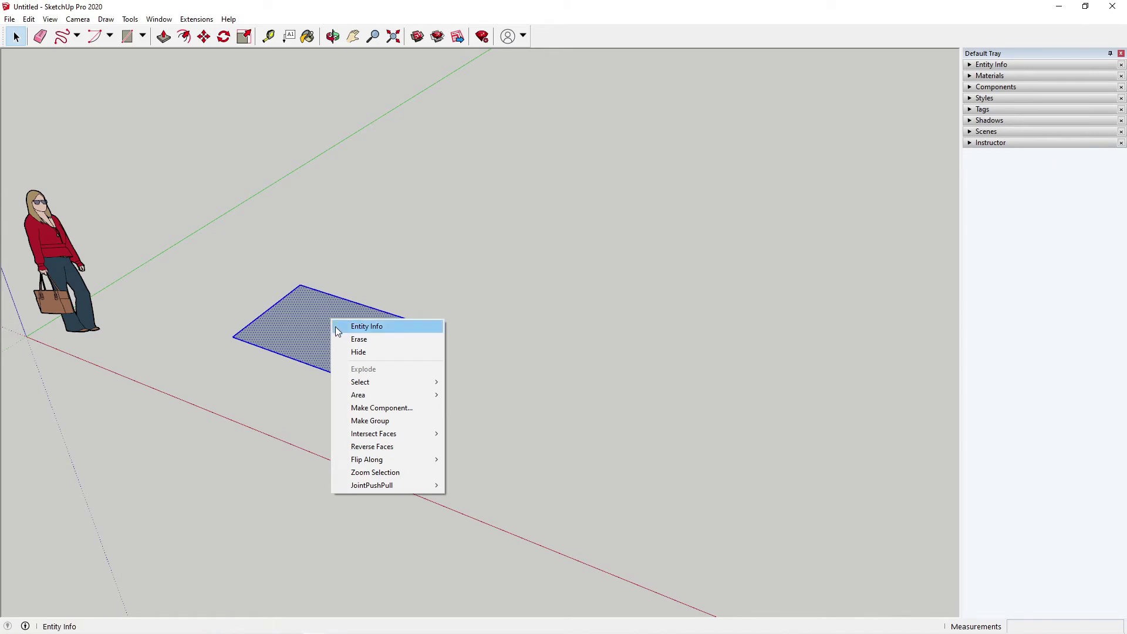
click(369, 420)
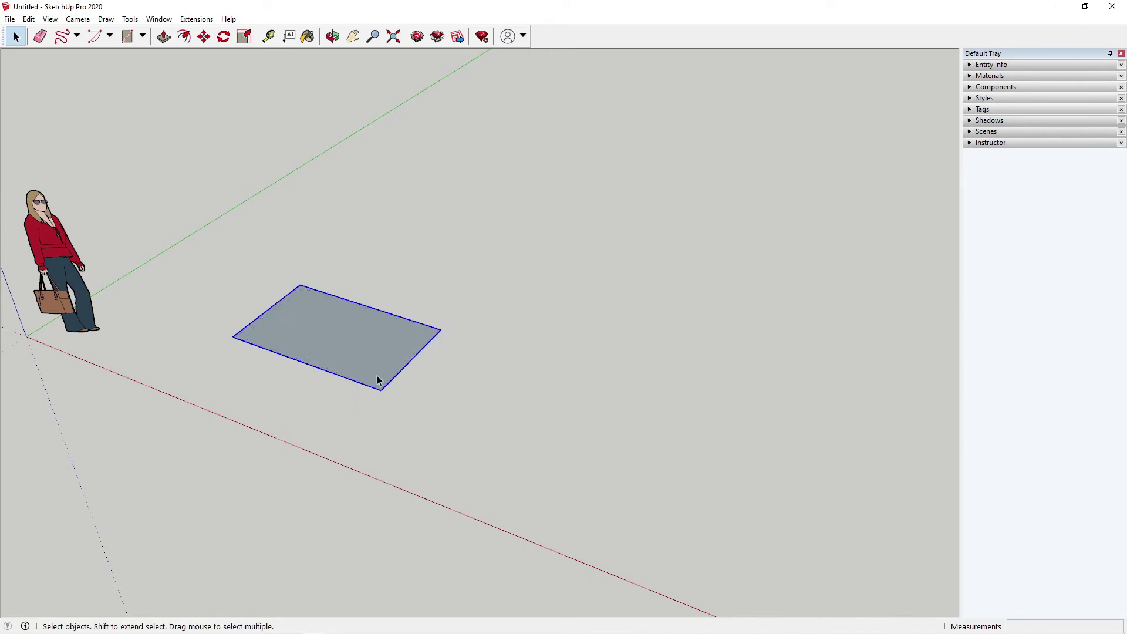
right_click(406, 353)
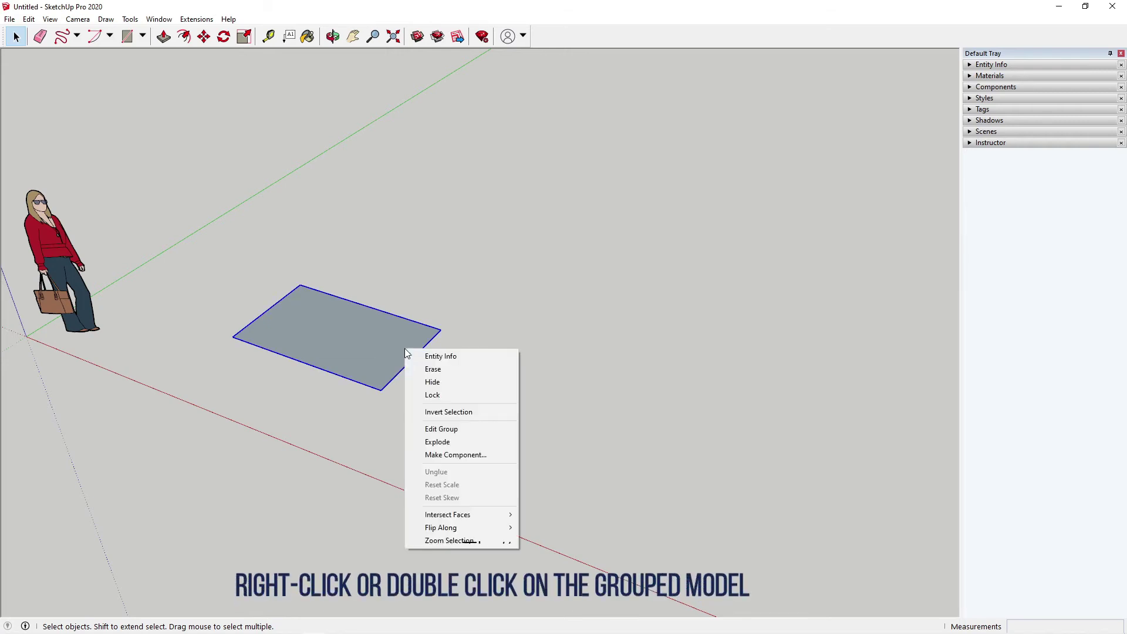
click(452, 429)
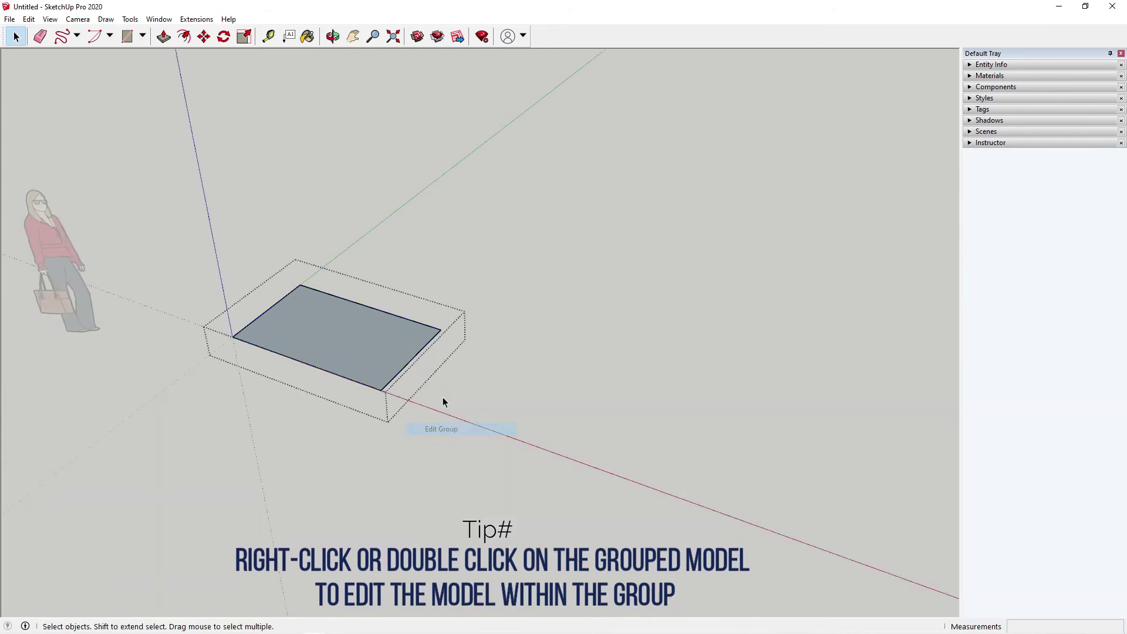
Push/Pull the rectangle 1267 mm upward into a box.
click(164, 37)
click(366, 341)
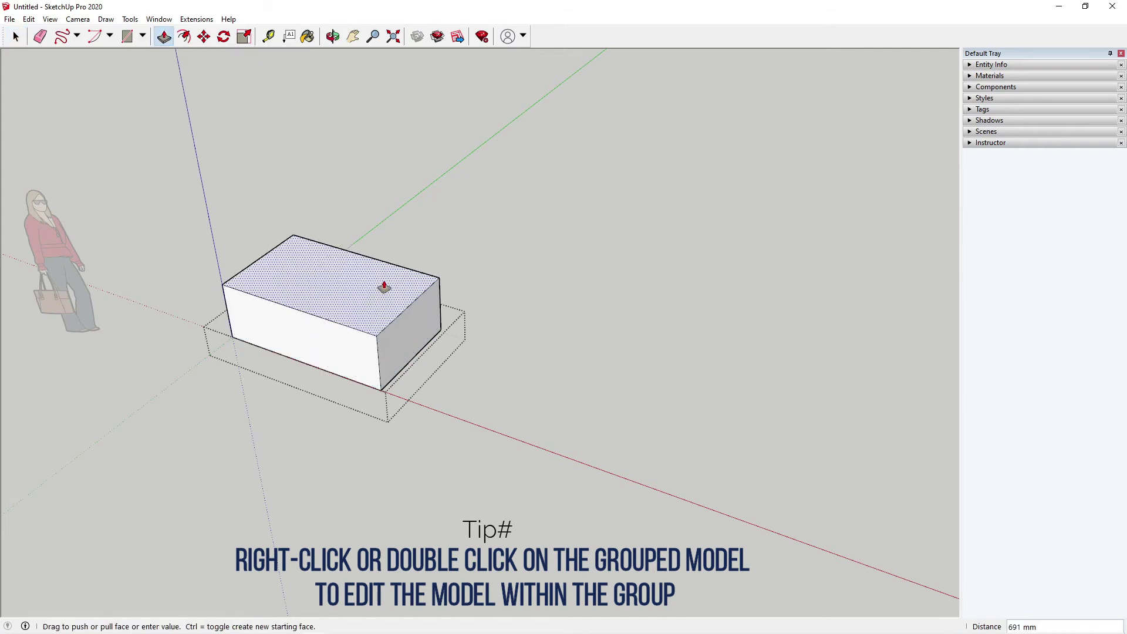
click(378, 239)
middle_drag(377, 239, 393, 297)
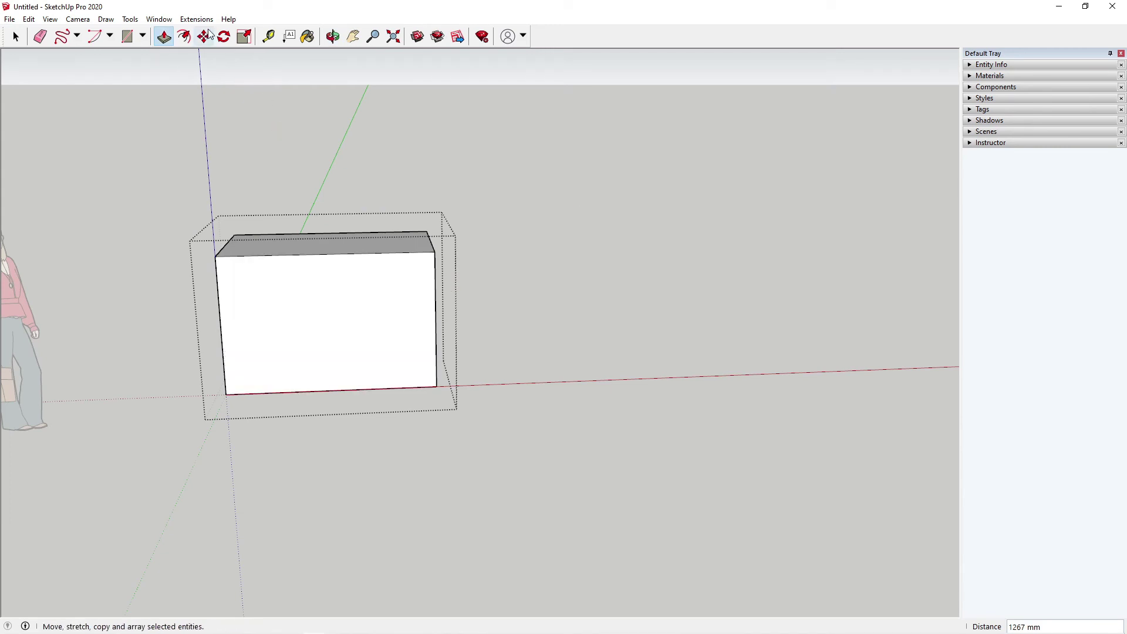
Offset the box's front face inward to create an inset rectangle outline.
click(16, 36)
click(184, 37)
click(353, 254)
click(331, 290)
middle_drag(334, 294, 354, 322)
scroll(379, 356, up, 2)
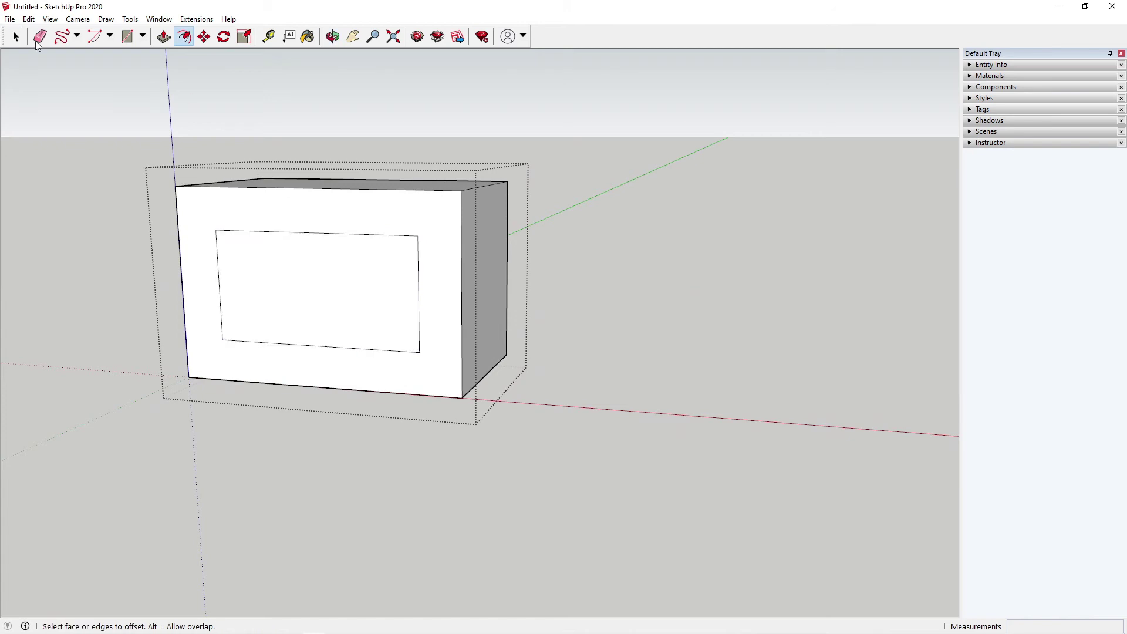
Draw vertical lines from both inset corners down to the box's bottom edge.
click(77, 36)
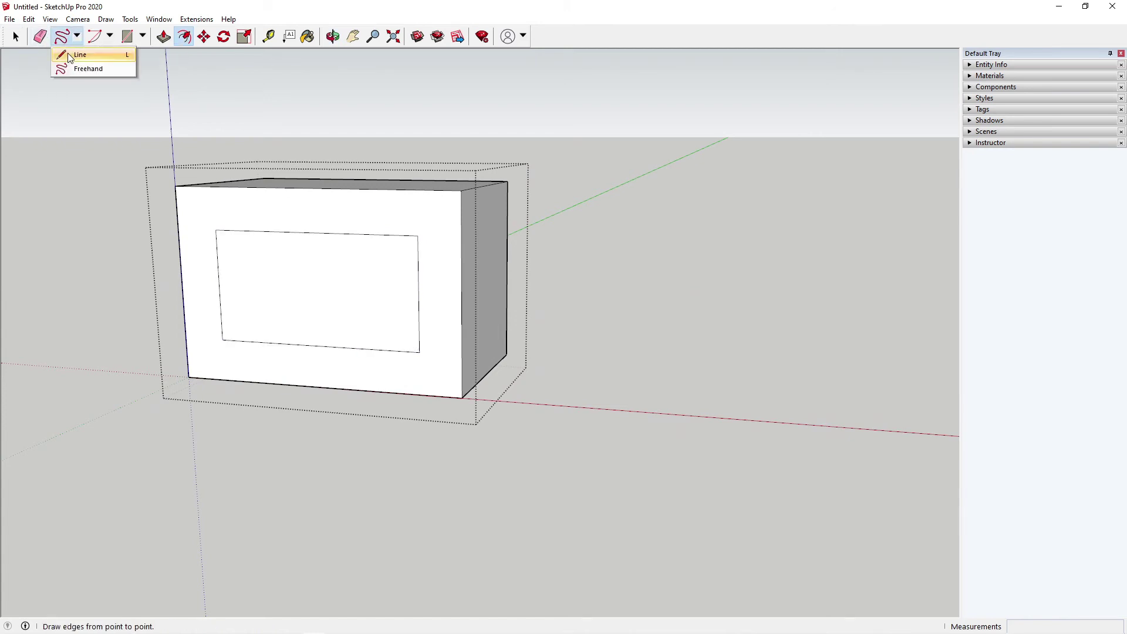
click(80, 54)
click(419, 352)
click(421, 394)
click(223, 339)
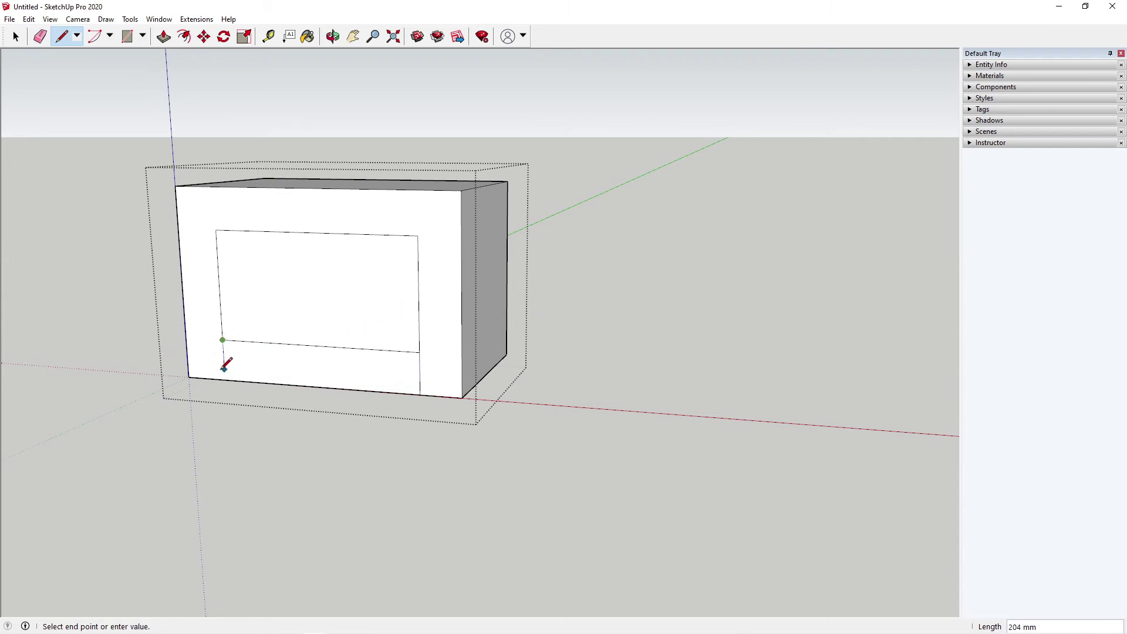
click(225, 379)
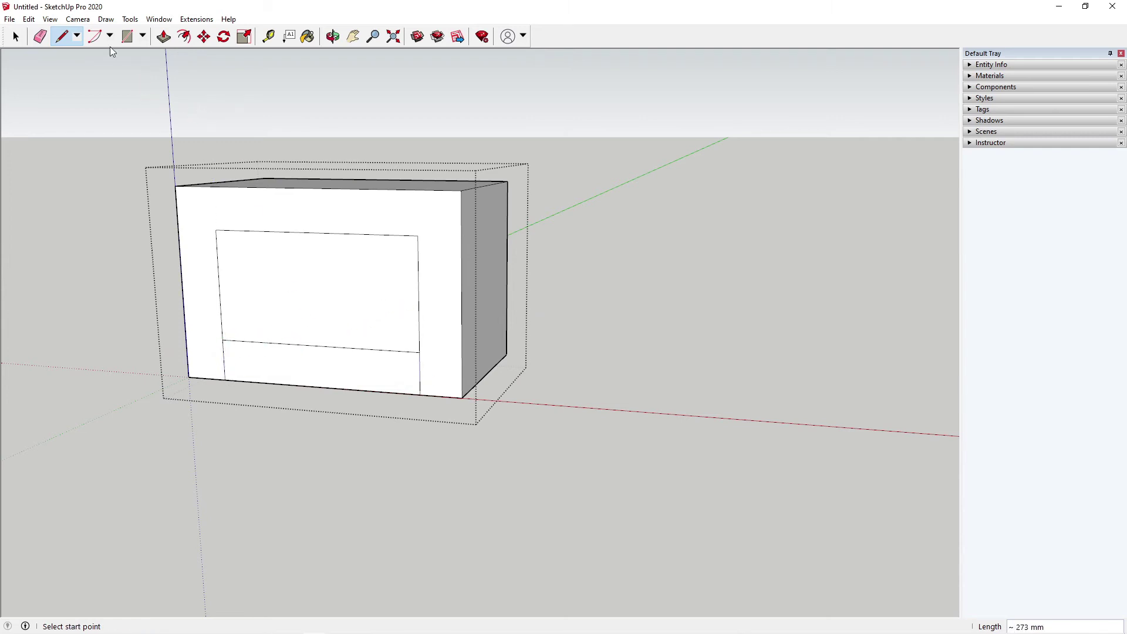
Erase the inset's bottom edge and select the resulting U-shaped inner face.
click(40, 37)
click(336, 348)
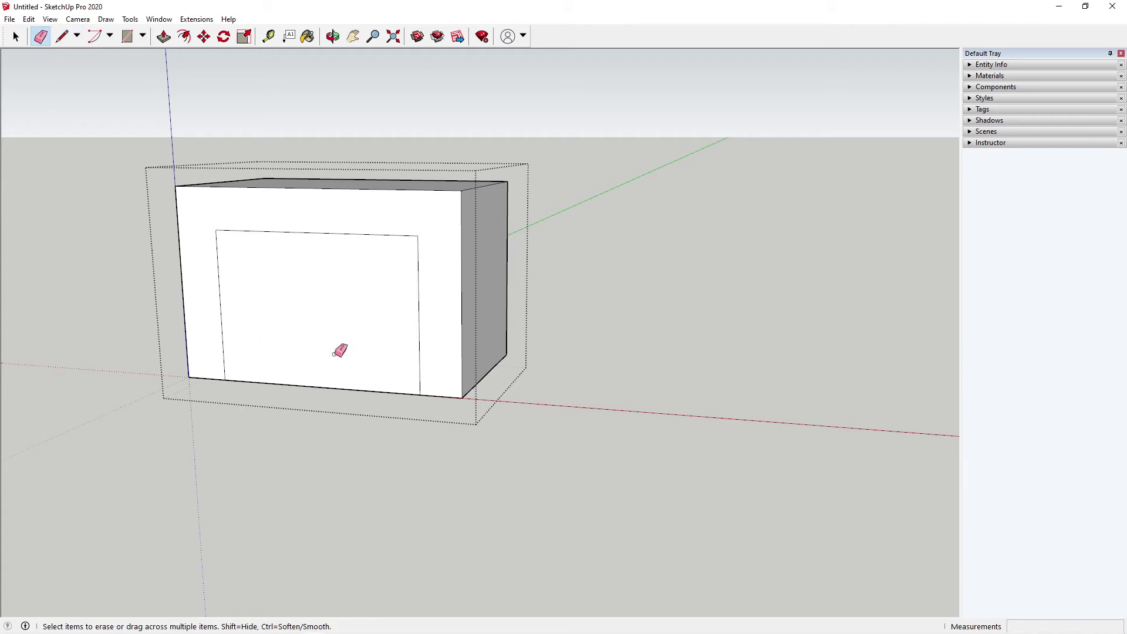
click(16, 37)
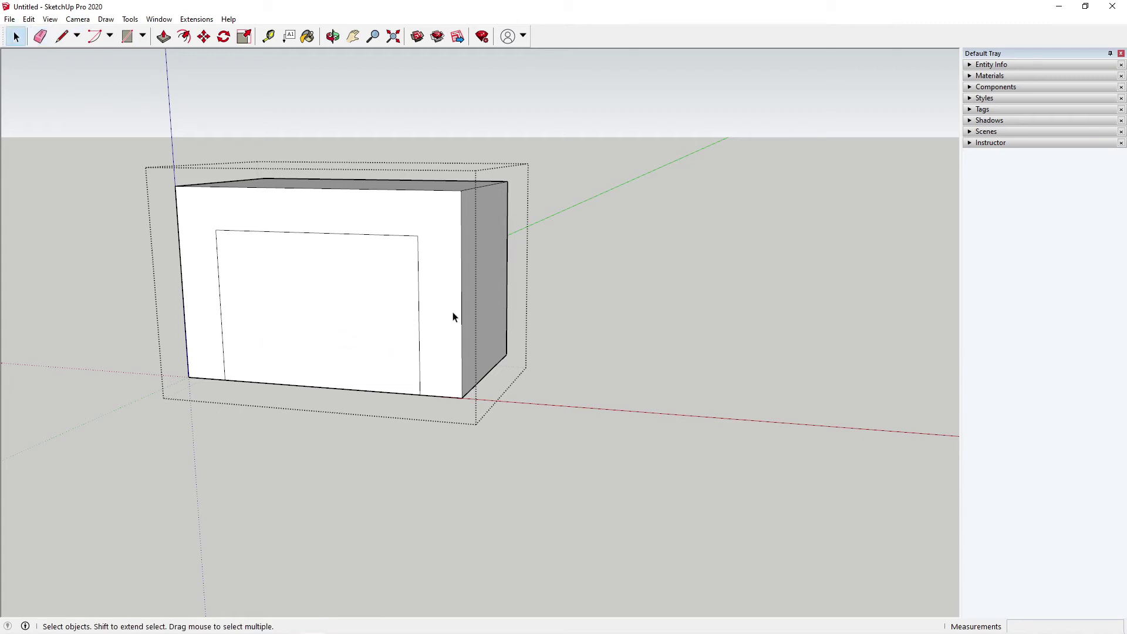
click(365, 300)
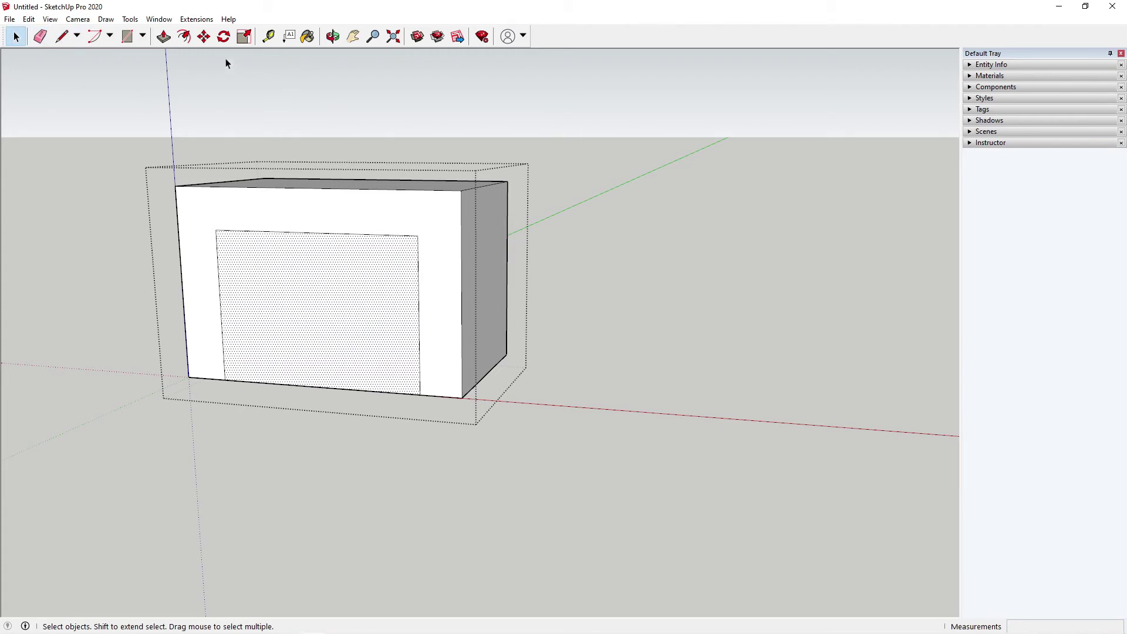
click(164, 37)
Push the U-shaped inner face through the box, then triple-click to select the leg.
drag(380, 305, 404, 310)
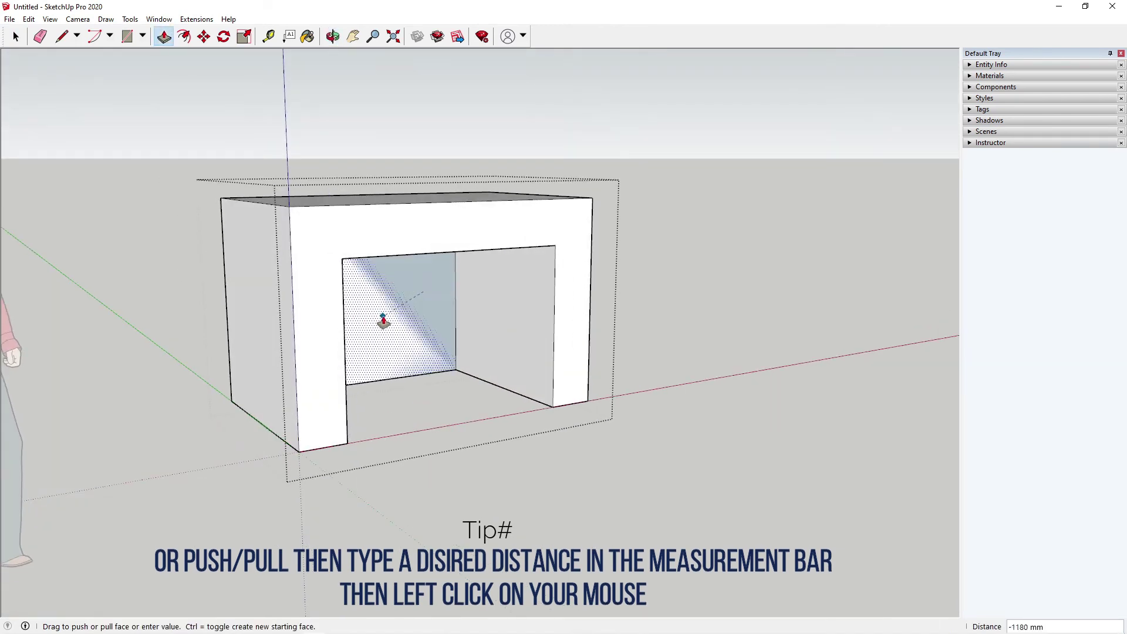
click(382, 321)
middle_drag(672, 337, 458, 325)
key(space)
triple_click(469, 288)
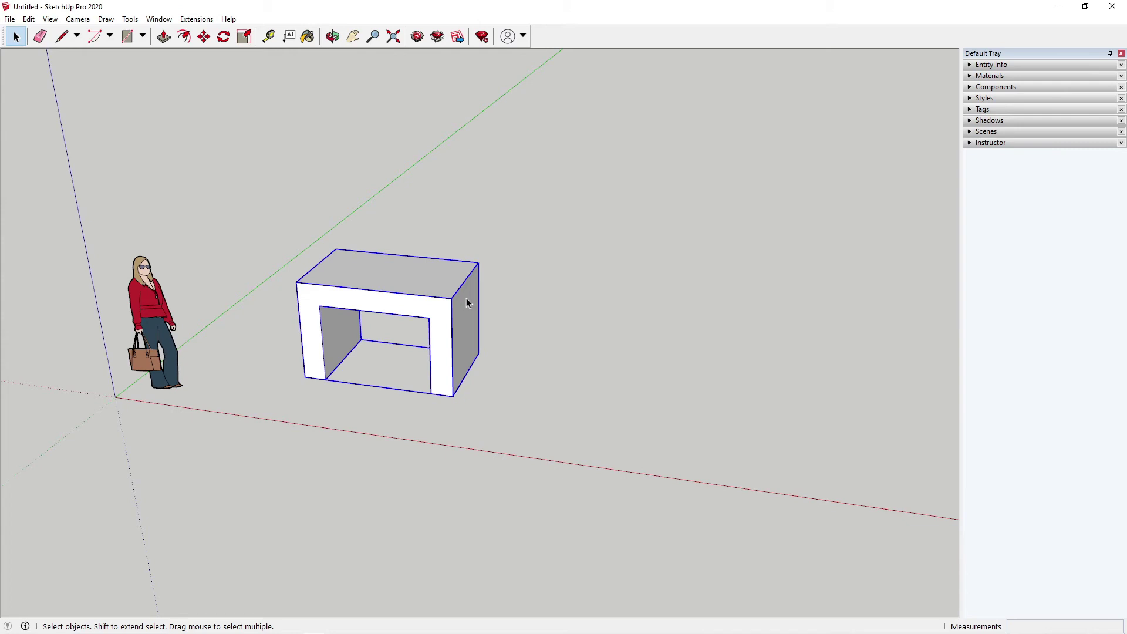
Move the U-shaped leg by its bottom-left corner farther along the red axis.
click(204, 37)
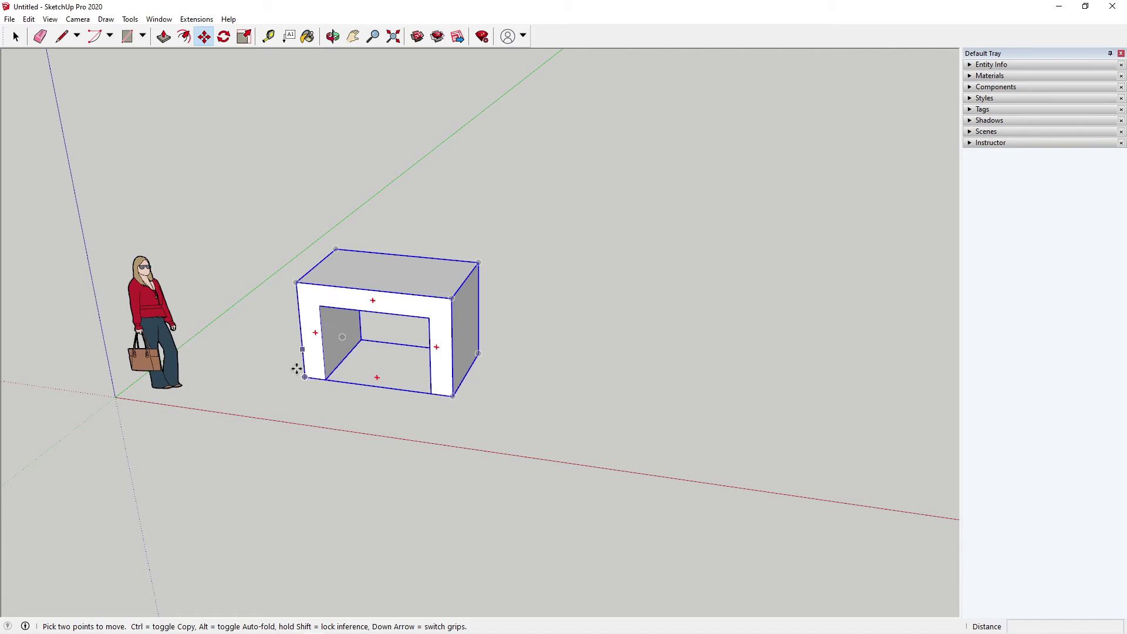
click(305, 376)
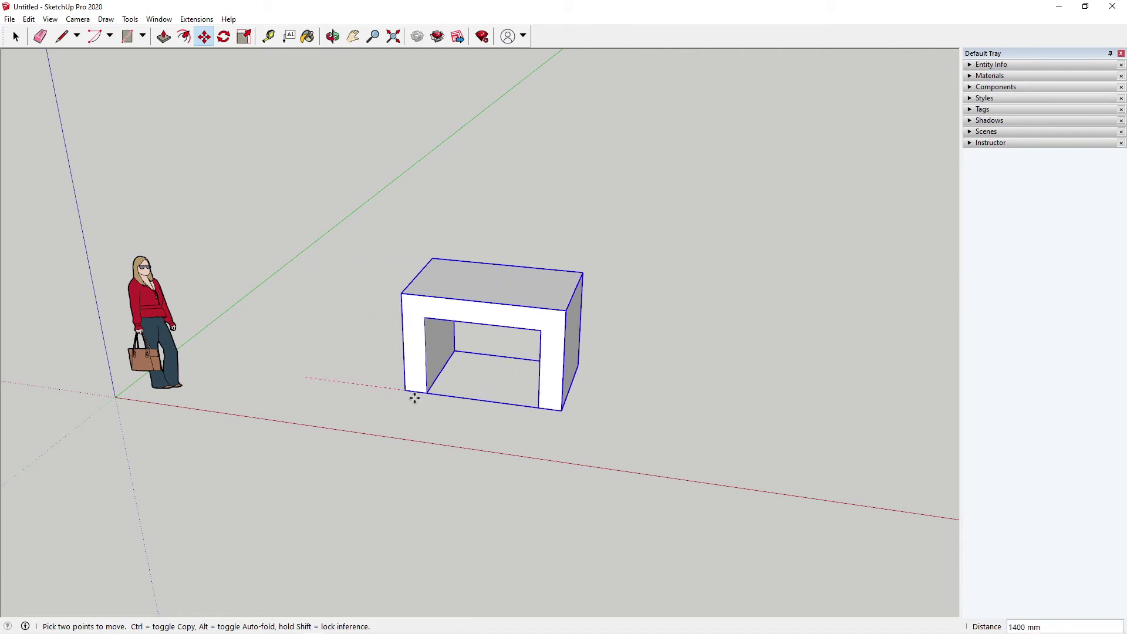
click(468, 396)
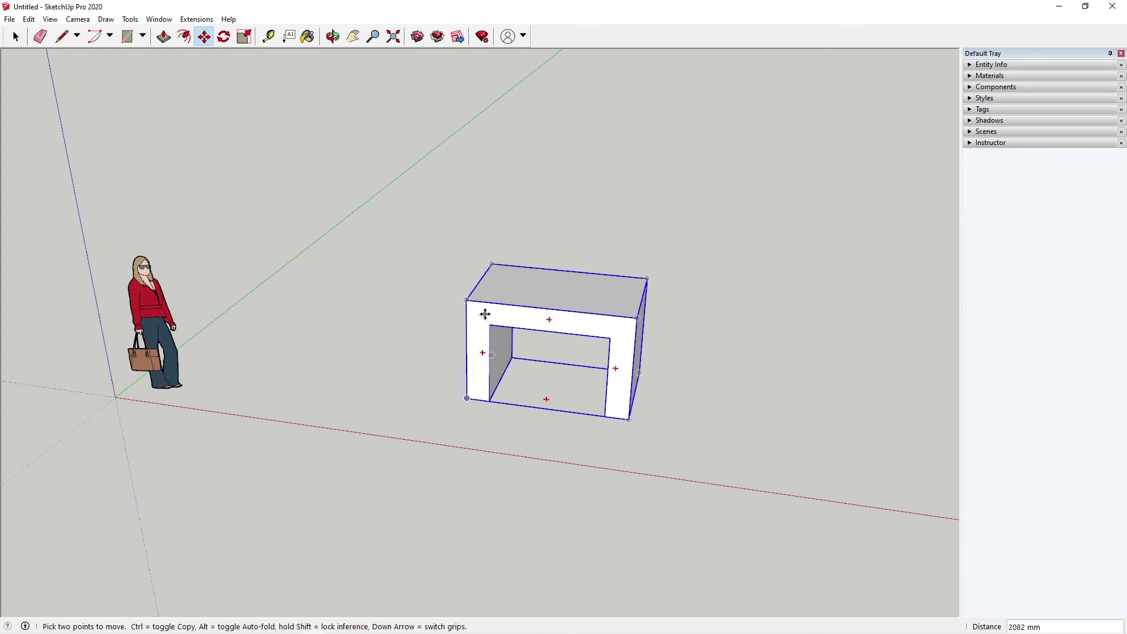
click(468, 400)
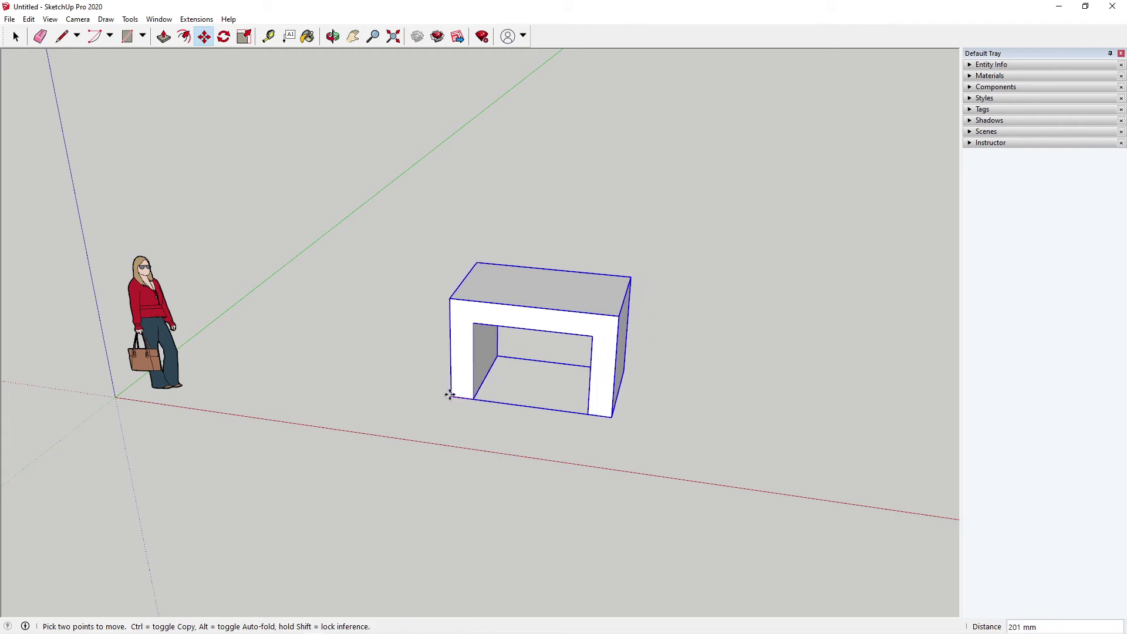
Ctrl-copy the leg along the red axis, placing one copy left and one right.
key(ctrl)
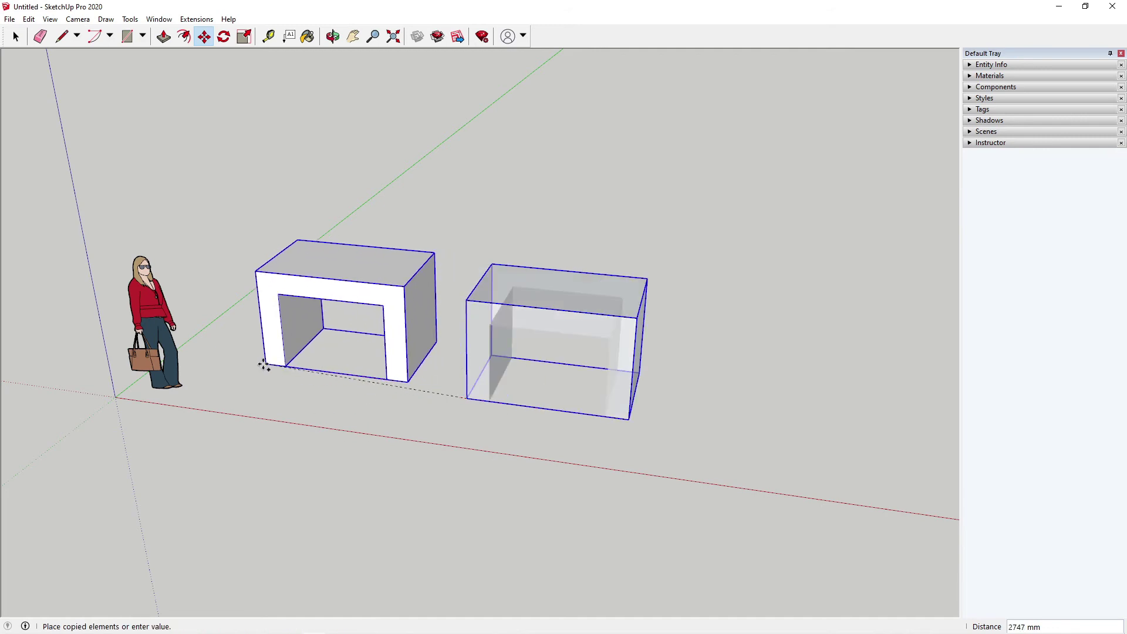
key(ctrl)
key(ctrl)
key(ctrl)
key(ctrl)
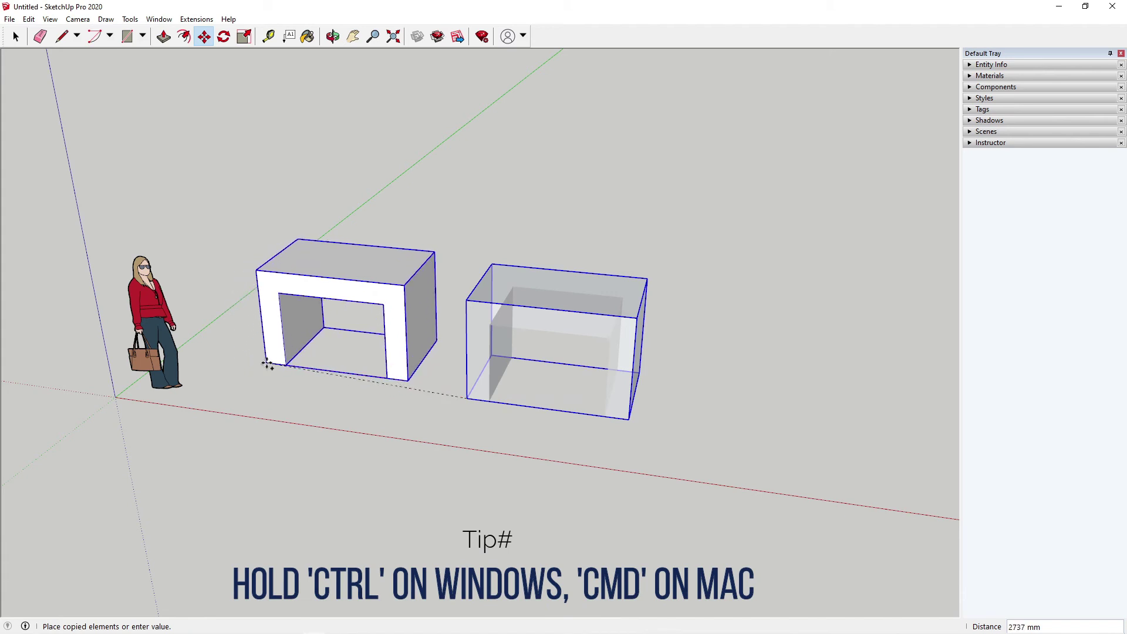
click(277, 374)
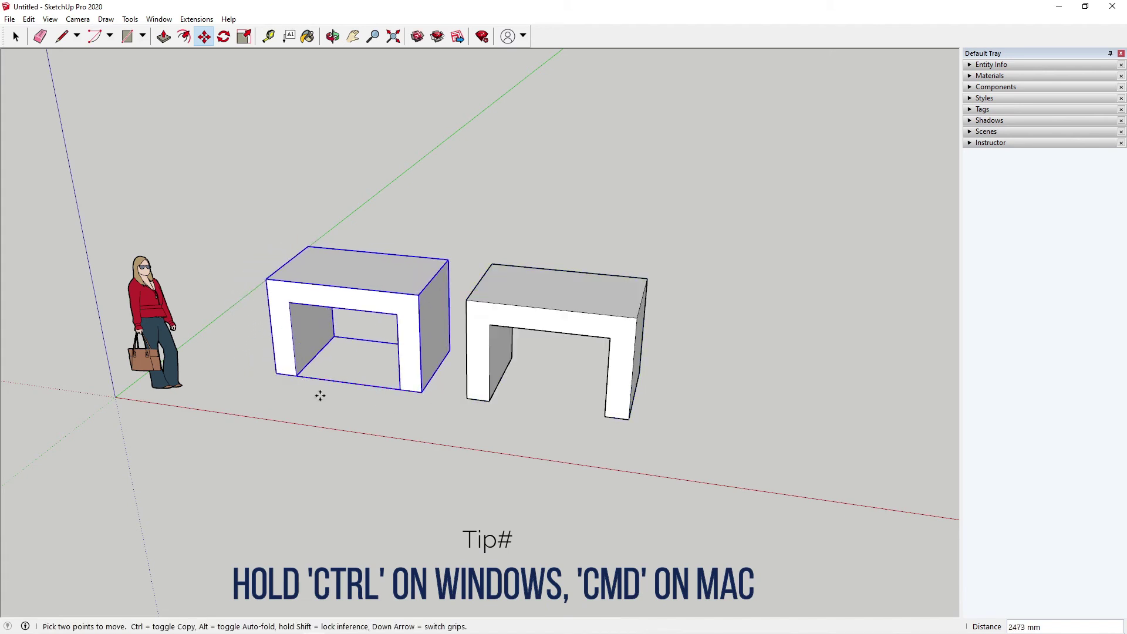
scroll(280, 382, down, 2)
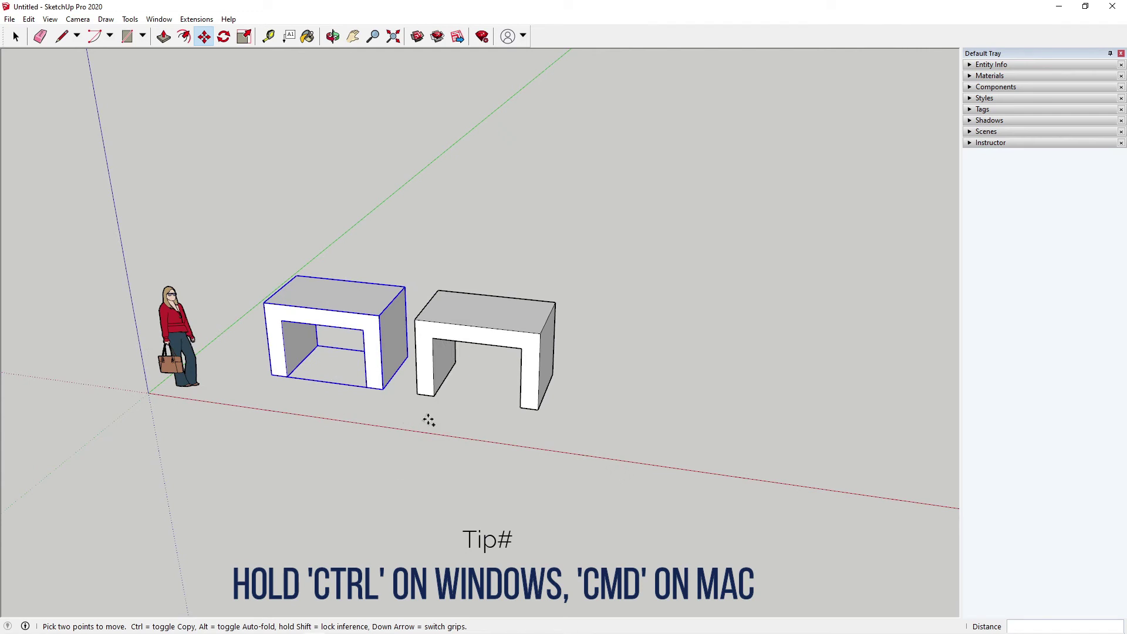
key(ctrl)
click(417, 394)
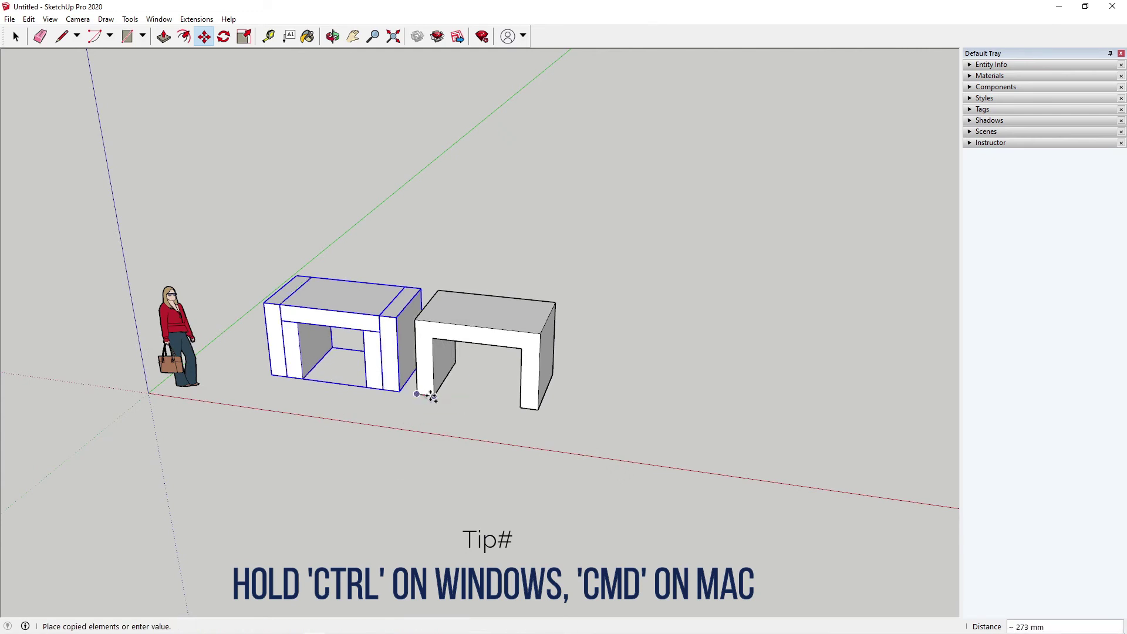
click(741, 444)
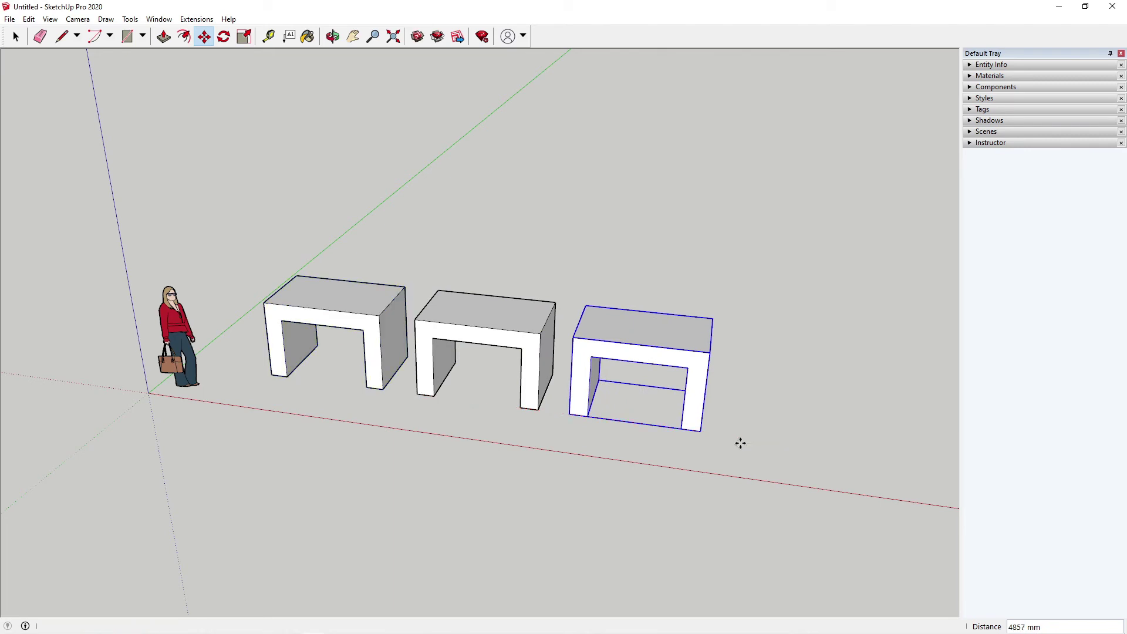
middle_drag(599, 438, 425, 385)
scroll(427, 373, down, 1)
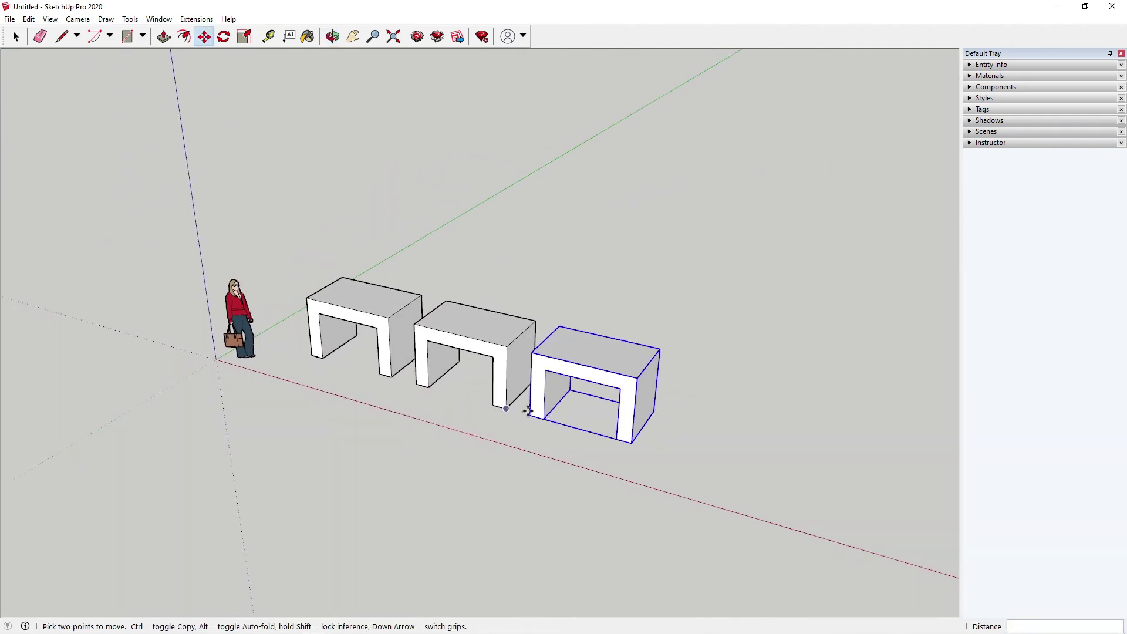
scroll(539, 411, up, 1)
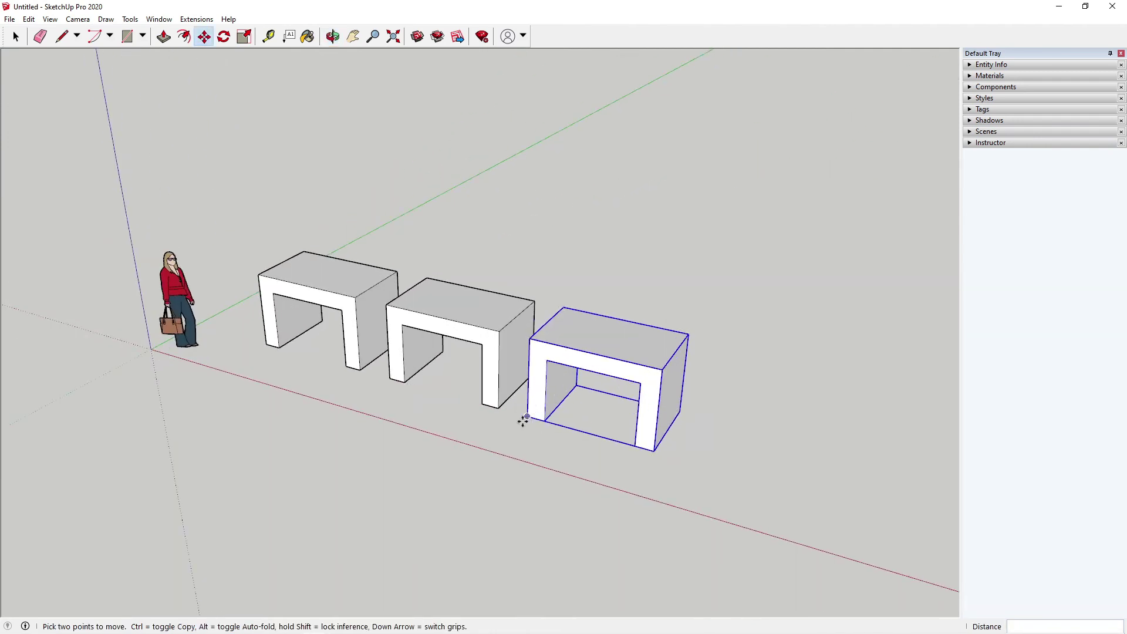
middle_drag(391, 381, 573, 370)
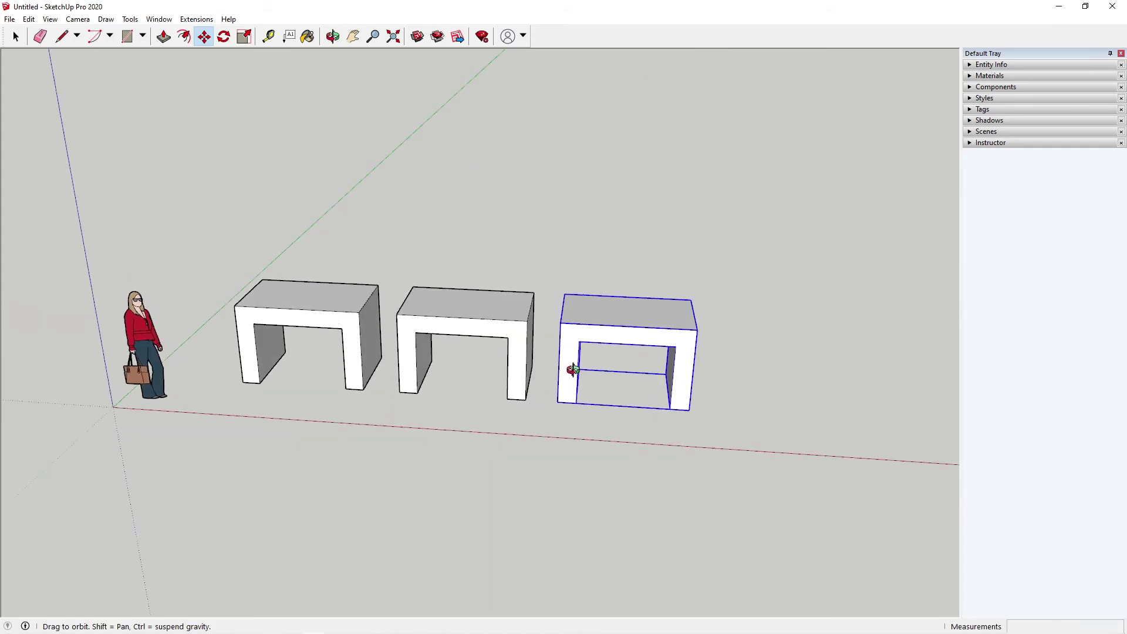
scroll(539, 395, up, 2)
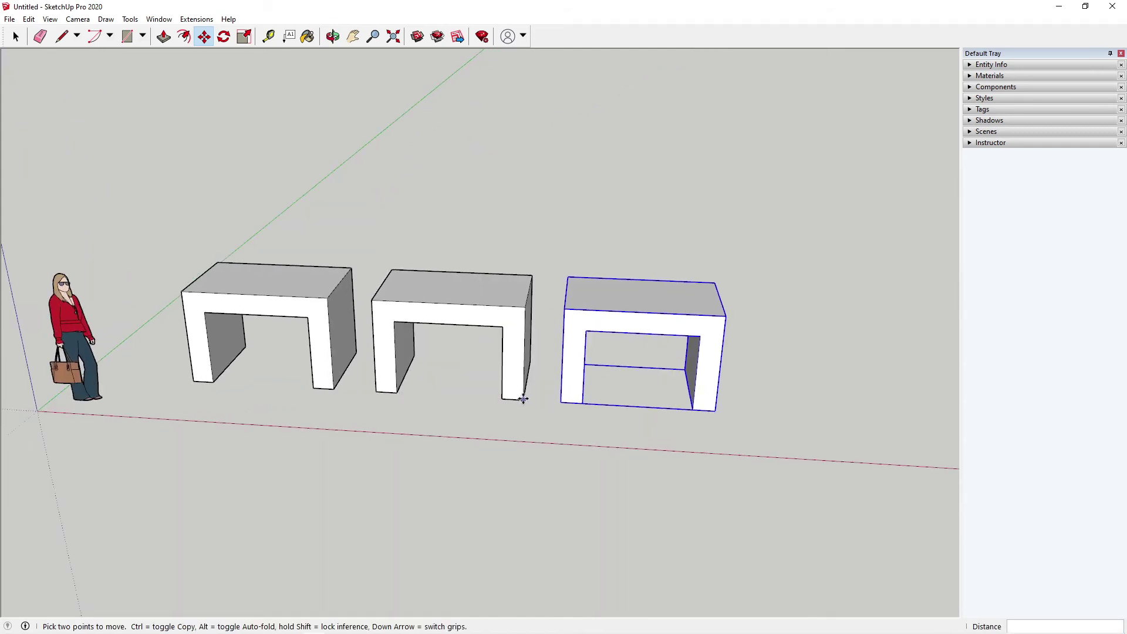
Copy a fourth leg to the row's end, then undo a stray move of the end leg.
click(523, 398)
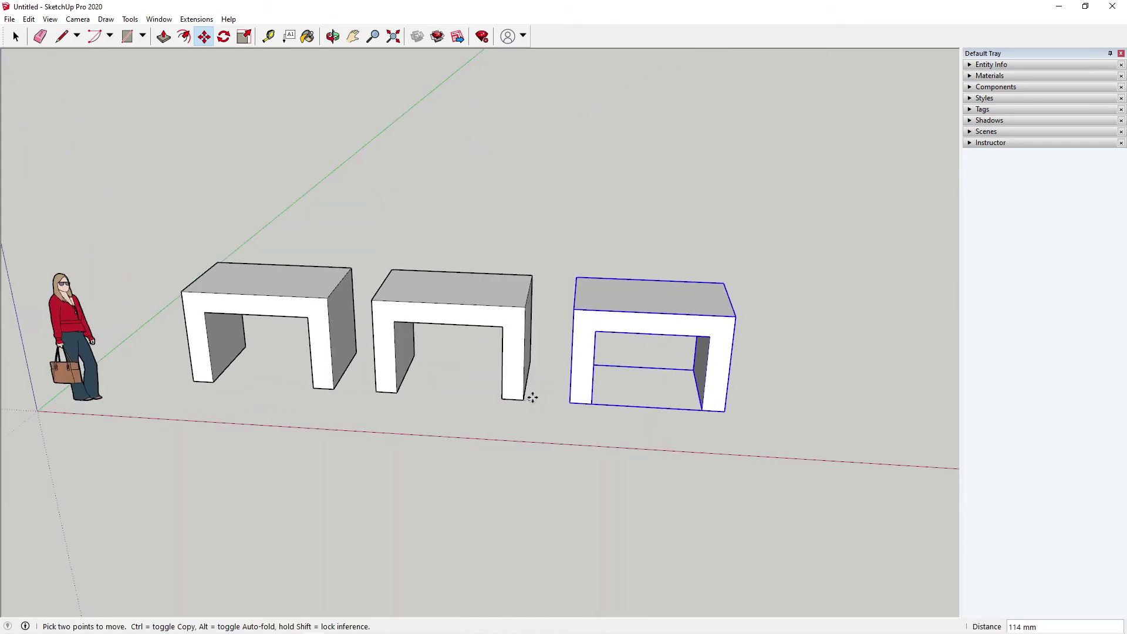
key(ctrl)
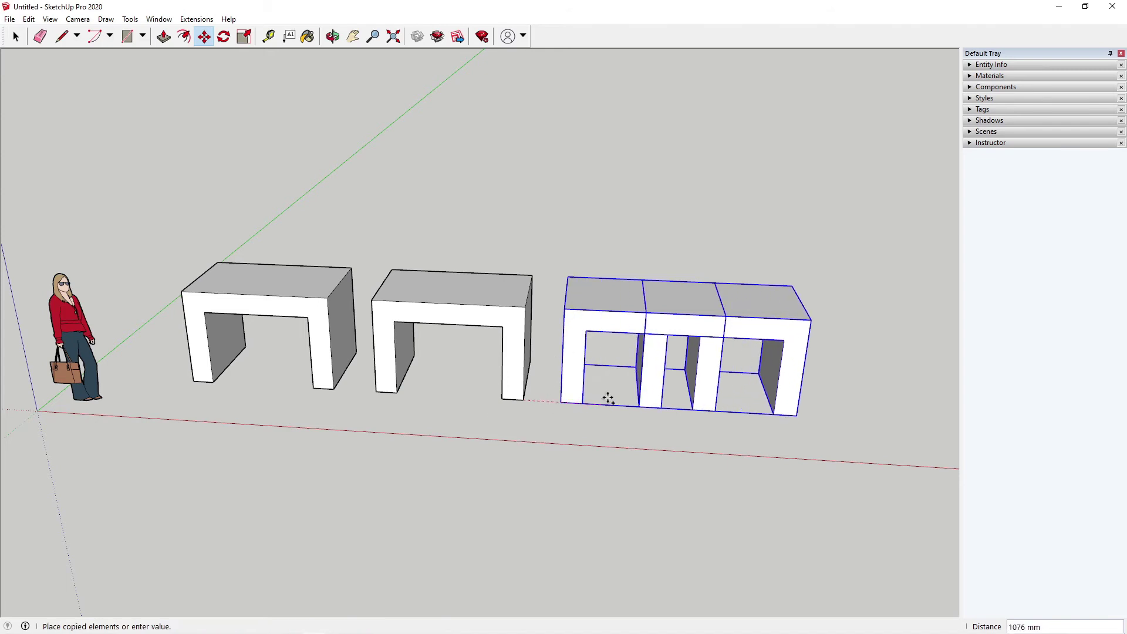
click(716, 410)
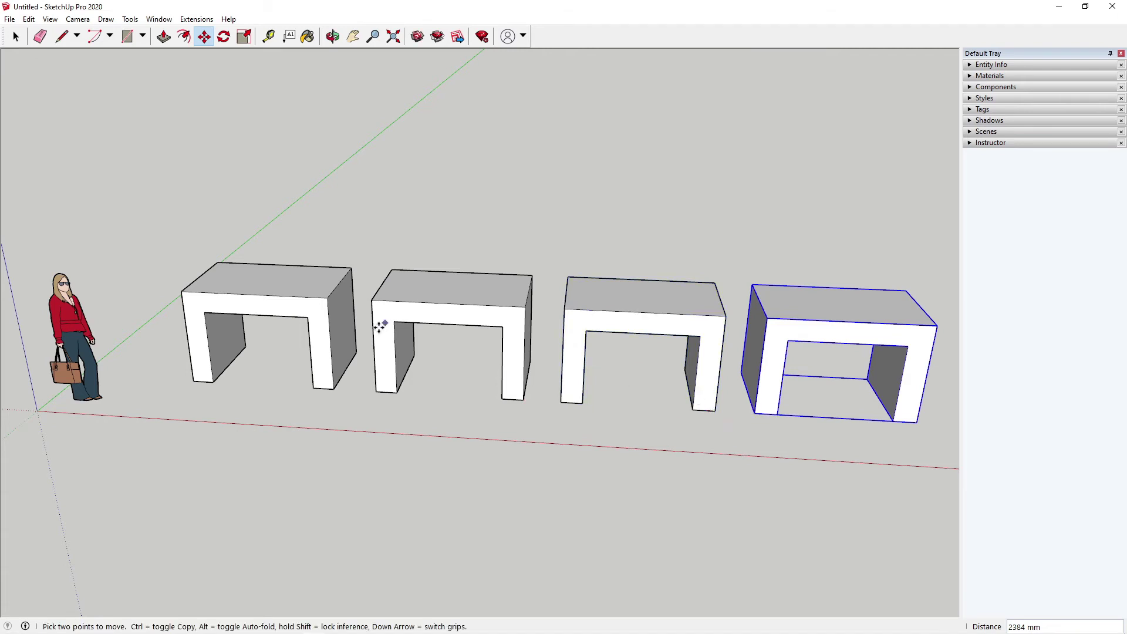
scroll(381, 326, down, 3)
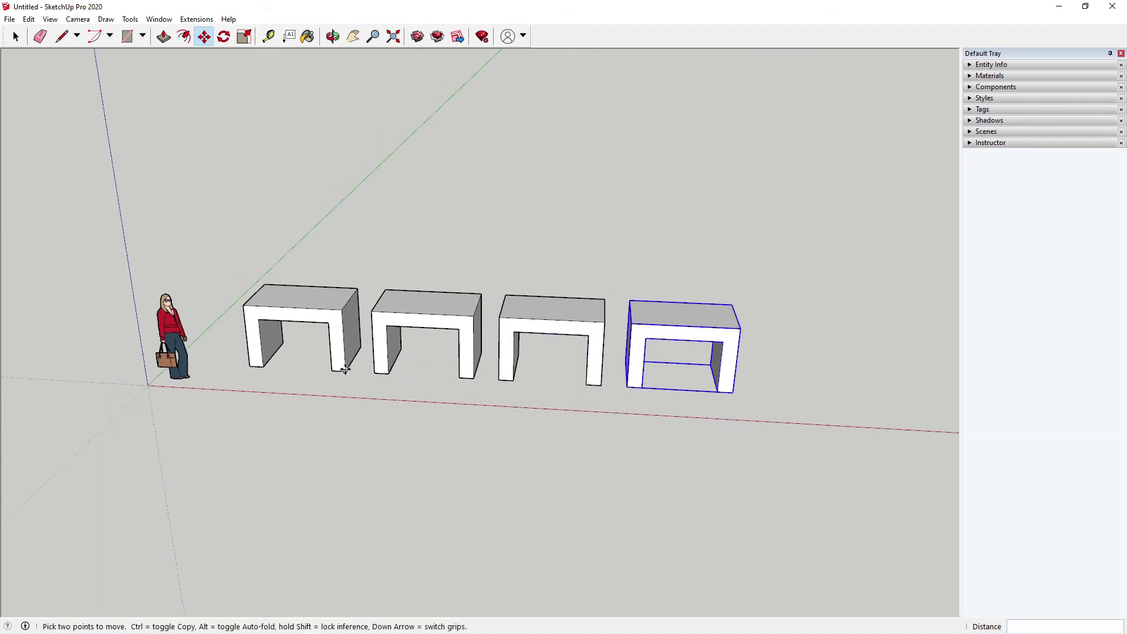
click(346, 369)
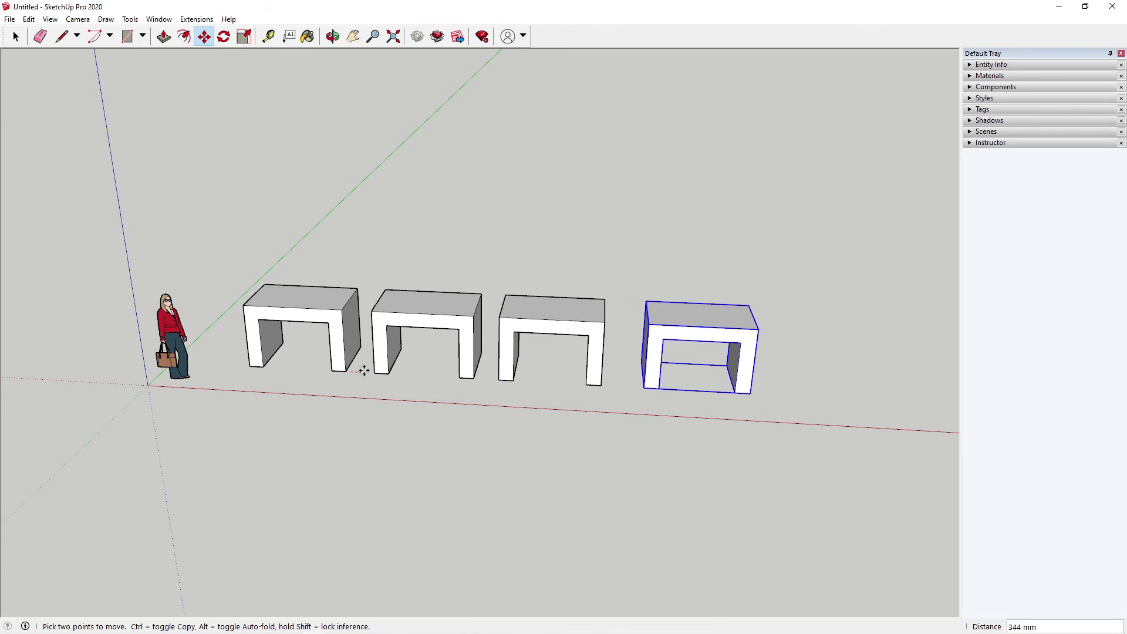
scroll(586, 385, down, 3)
click(597, 384)
scroll(594, 393, down, 3)
scroll(593, 376, up, 3)
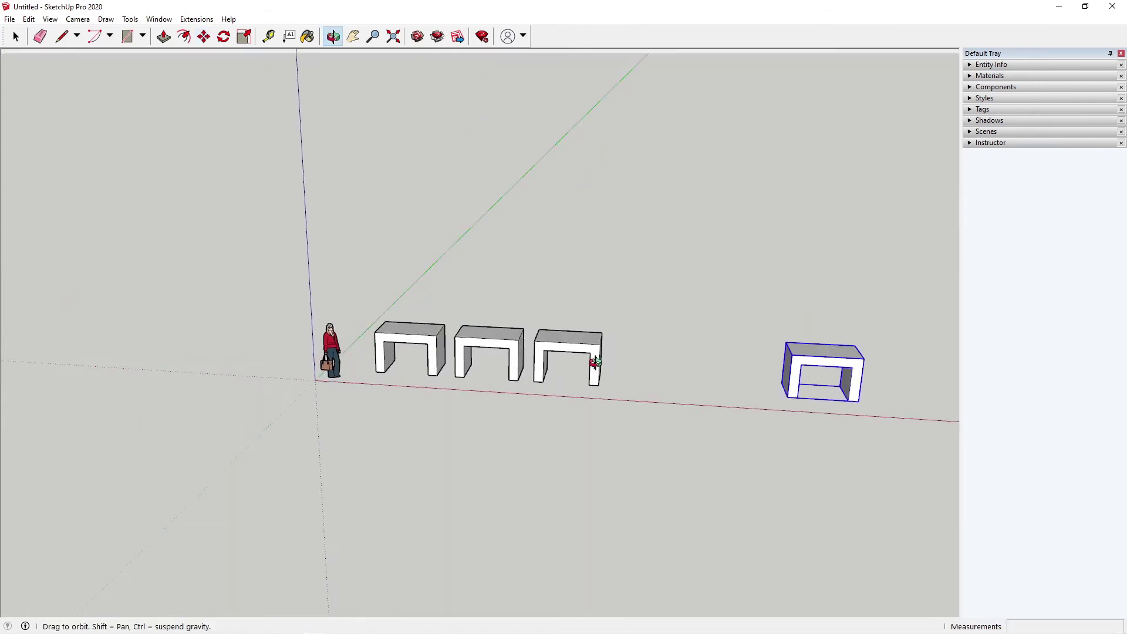
scroll(465, 361, down, 2)
key(ctrl+z)
scroll(529, 370, up, 4)
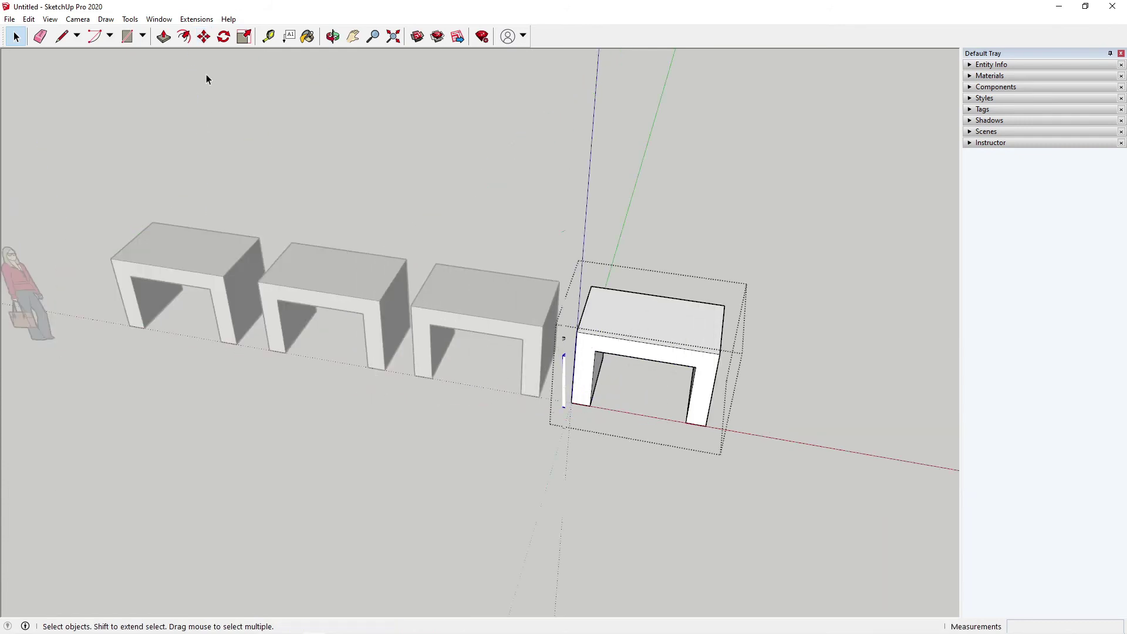
Reposition the fourth U-shaped leg at the end of the row, in line with the others.
click(204, 36)
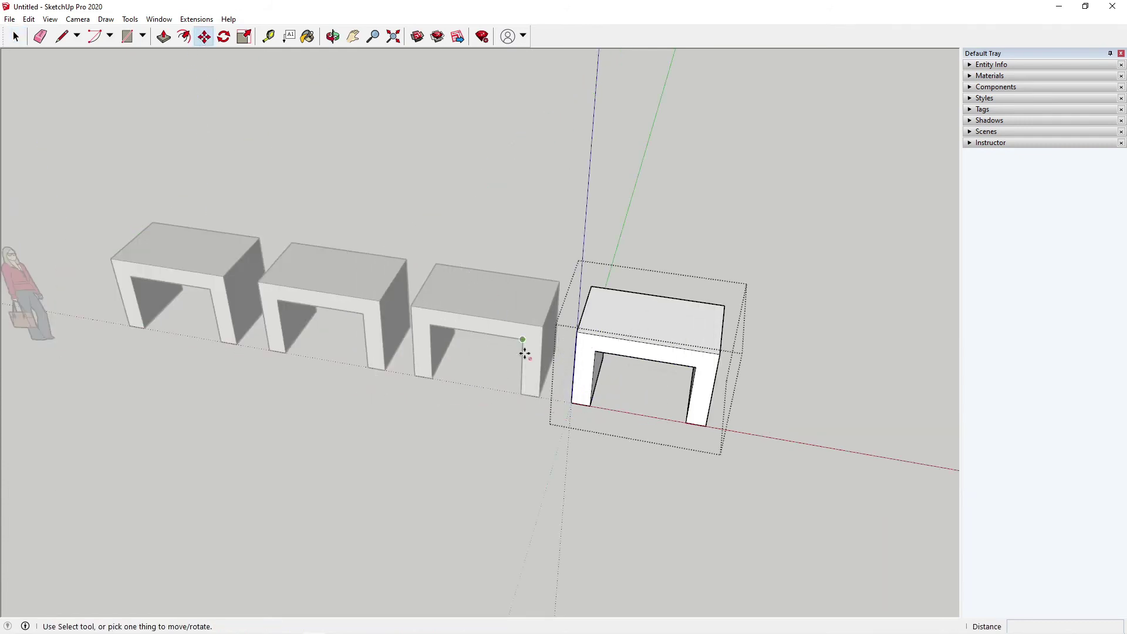
click(570, 403)
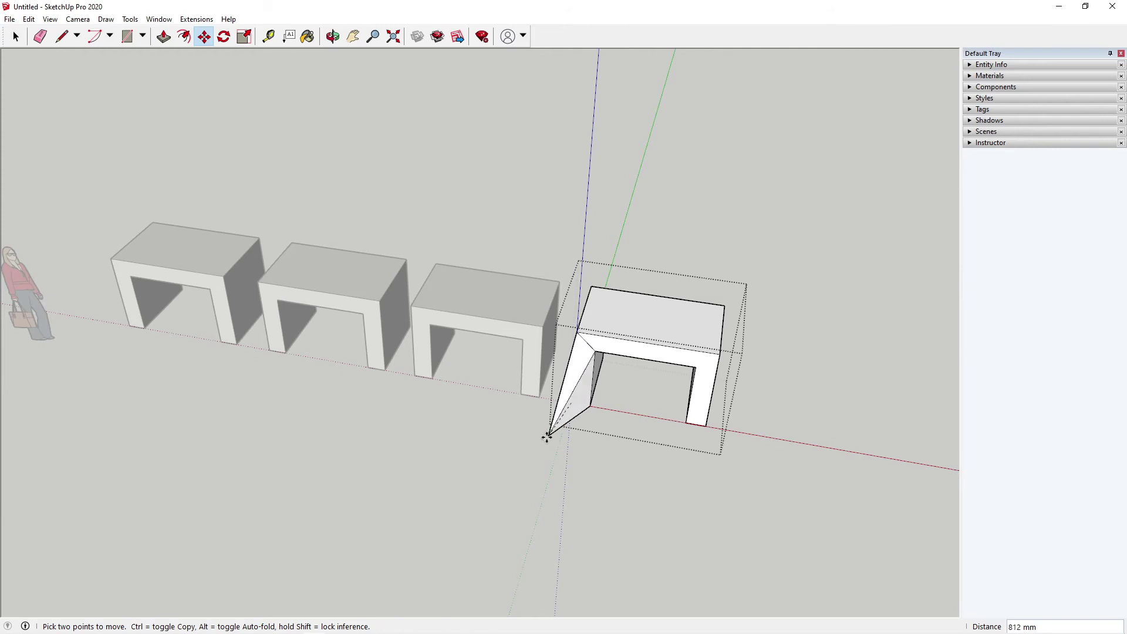
middle_drag(575, 379, 499, 329)
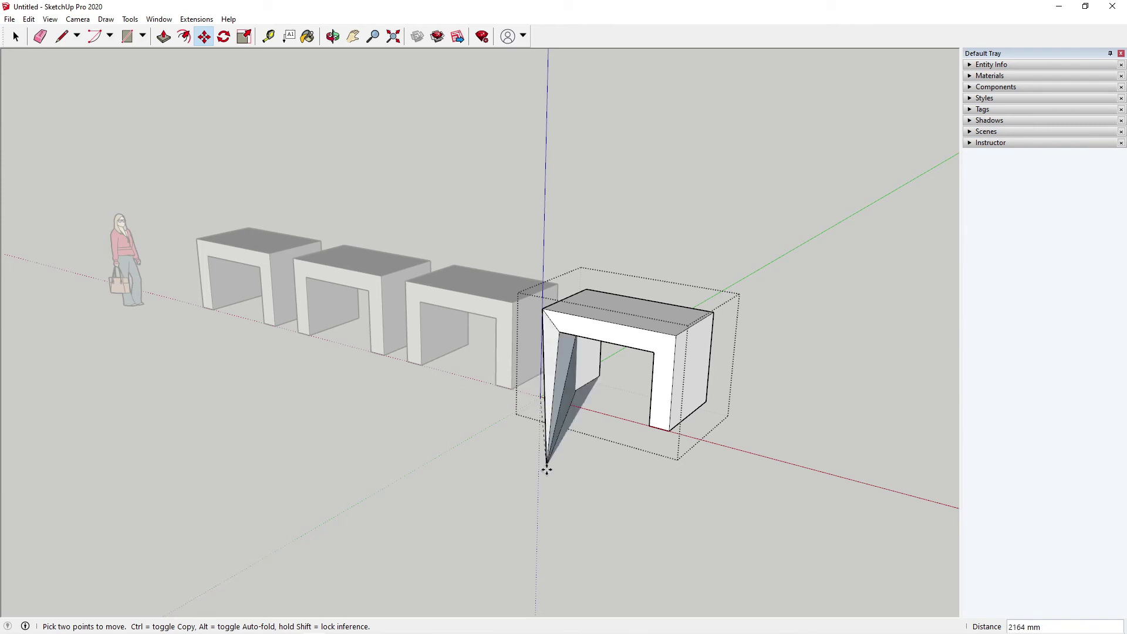
middle_drag(569, 385, 523, 402)
middle_drag(617, 412, 562, 373)
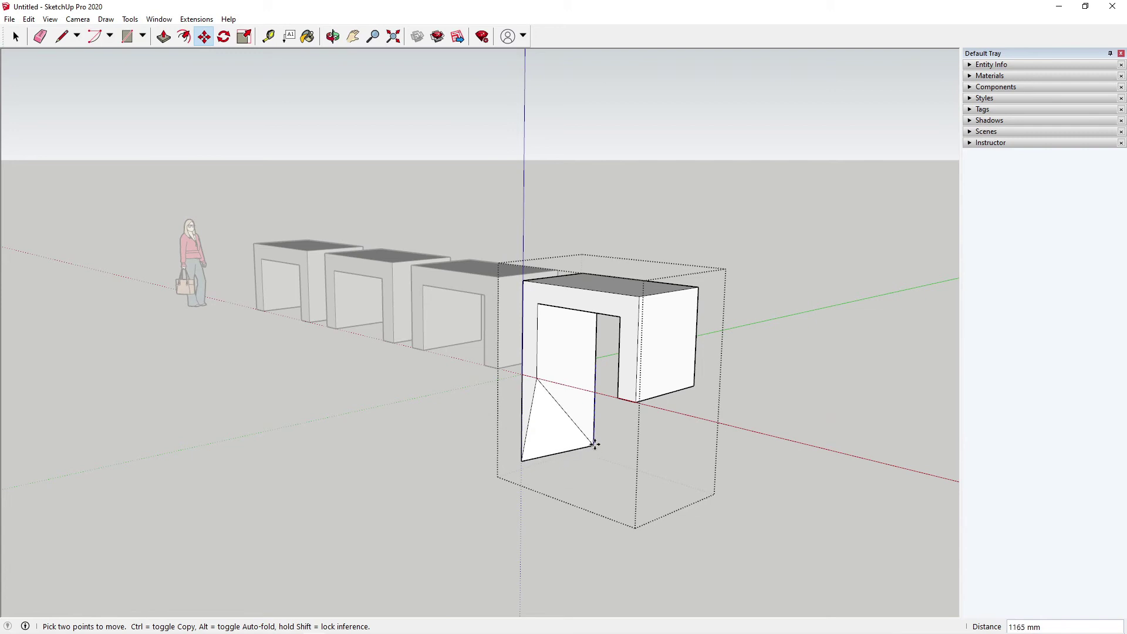
click(594, 441)
middle_drag(558, 466, 544, 414)
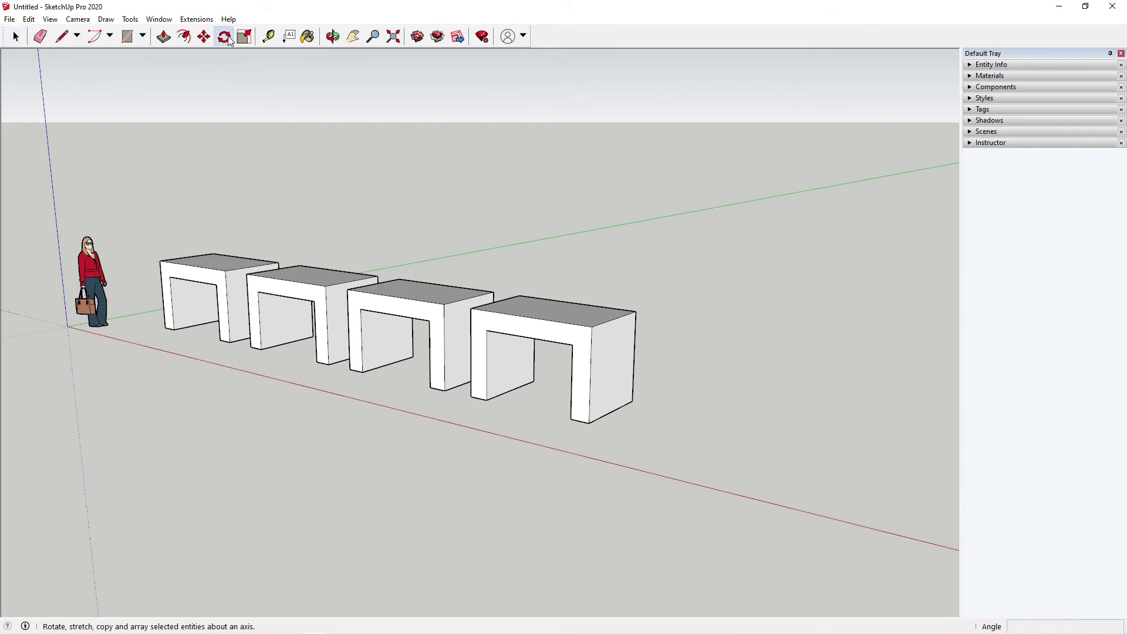
Rotate the last U-shaped block 90° about its corner along the red axis so it stands upright.
click(225, 38)
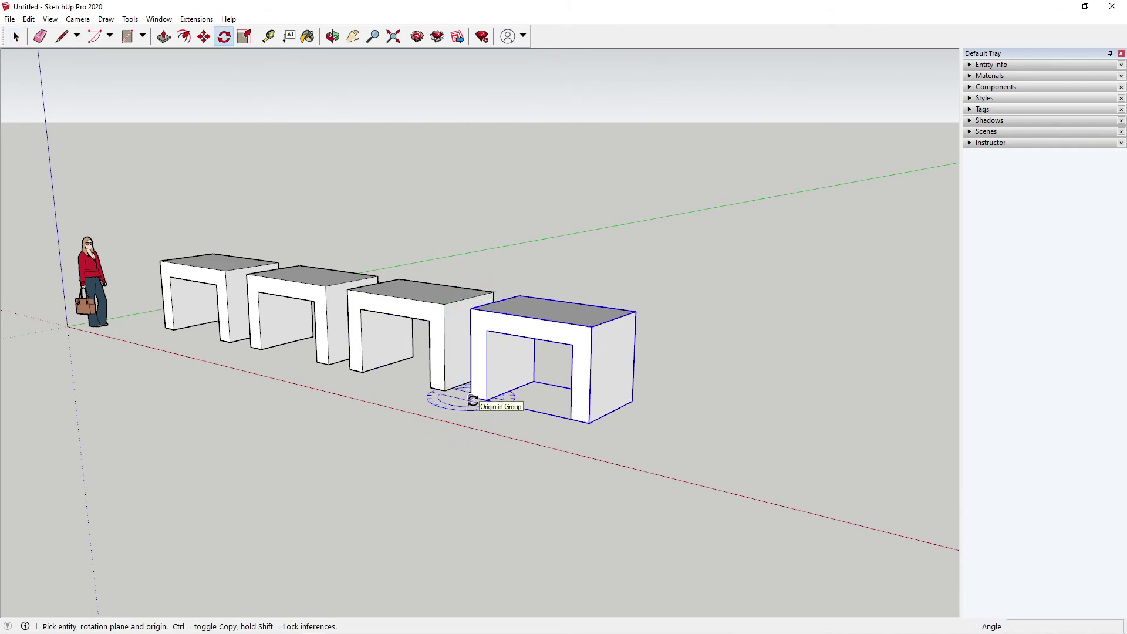
middle_drag(473, 401, 551, 313)
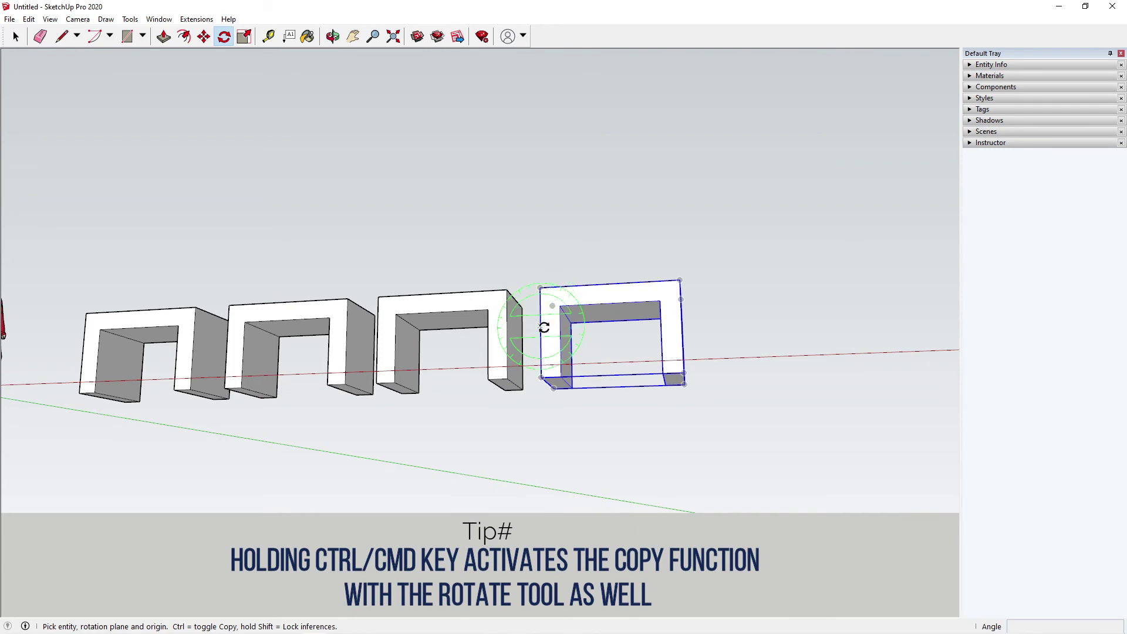
click(538, 378)
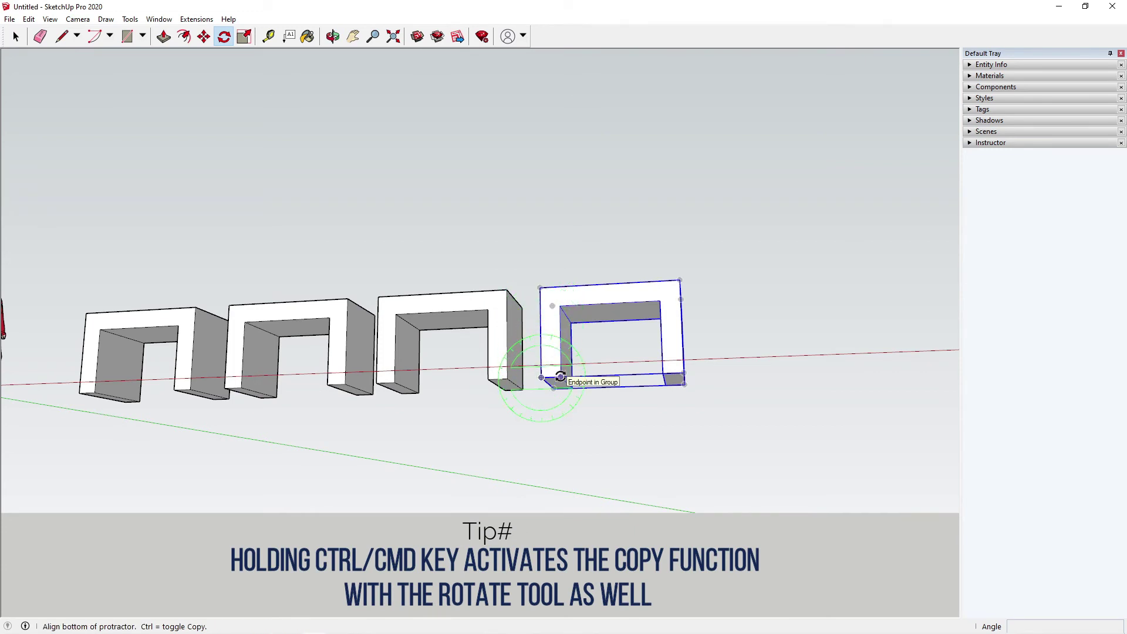
click(762, 373)
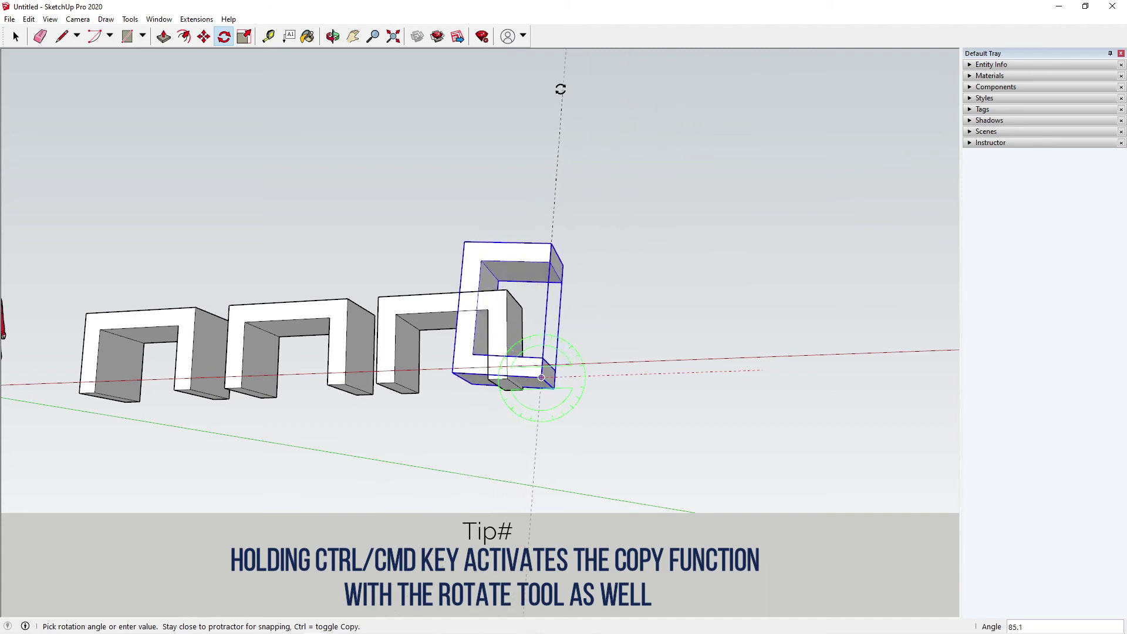
click(531, 81)
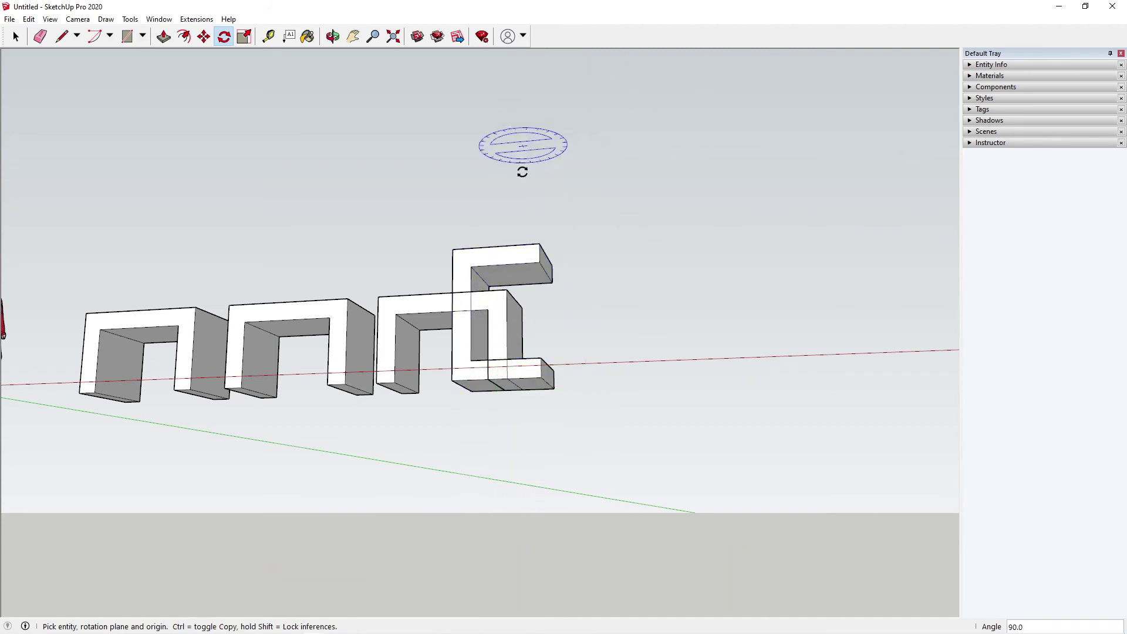
Rotate the second block 90° about its corner so it tips over, then clear the selection.
middle_drag(510, 327, 441, 522)
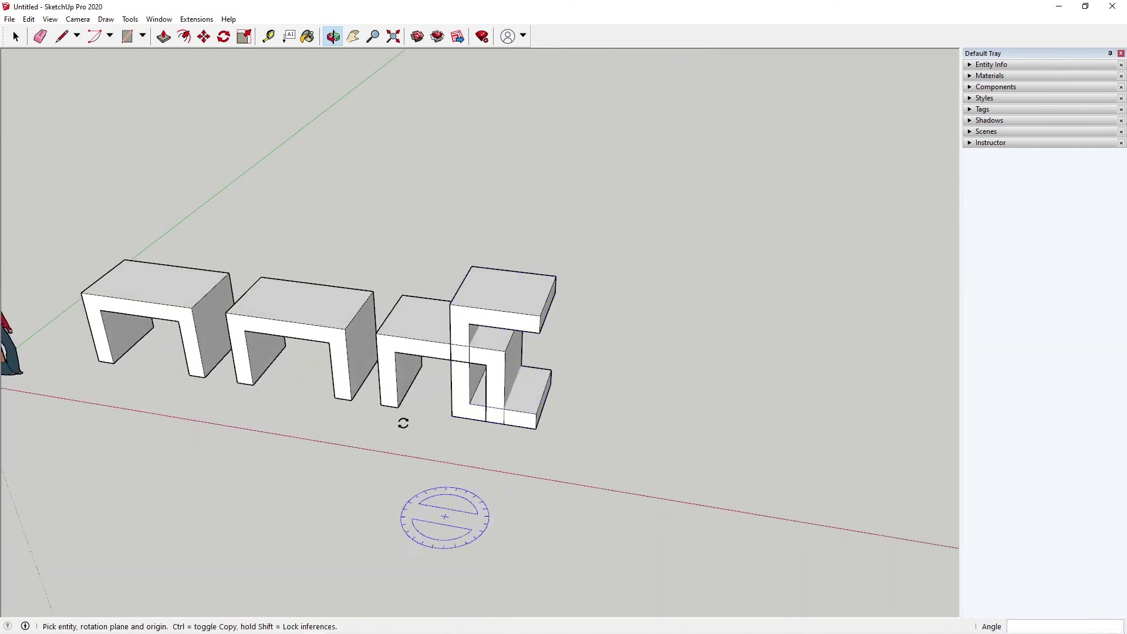
click(236, 383)
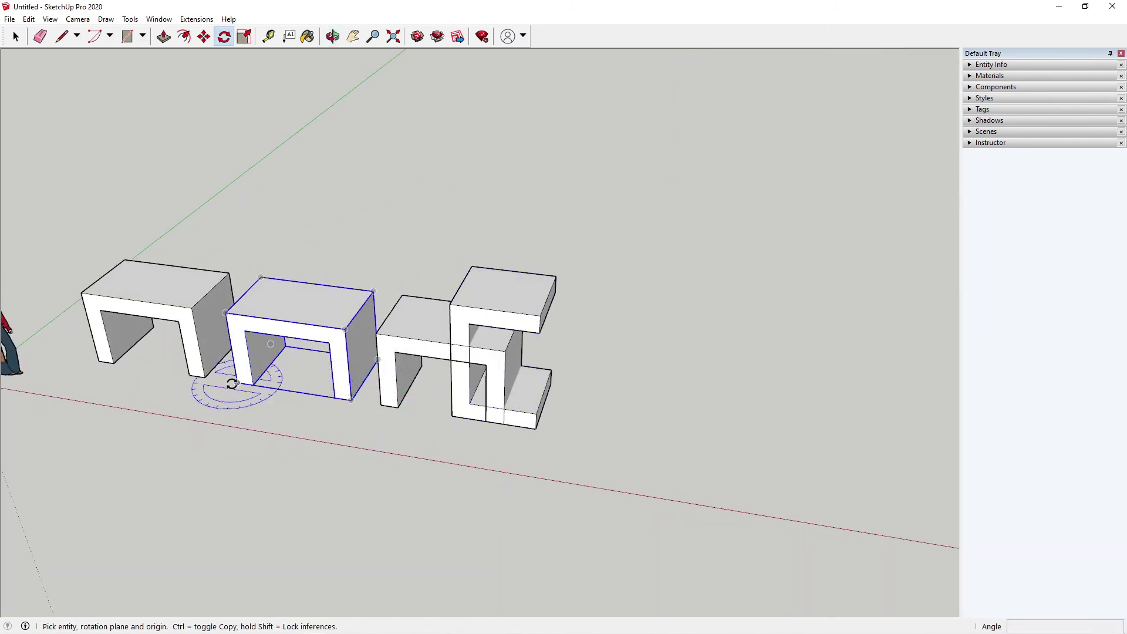
click(385, 213)
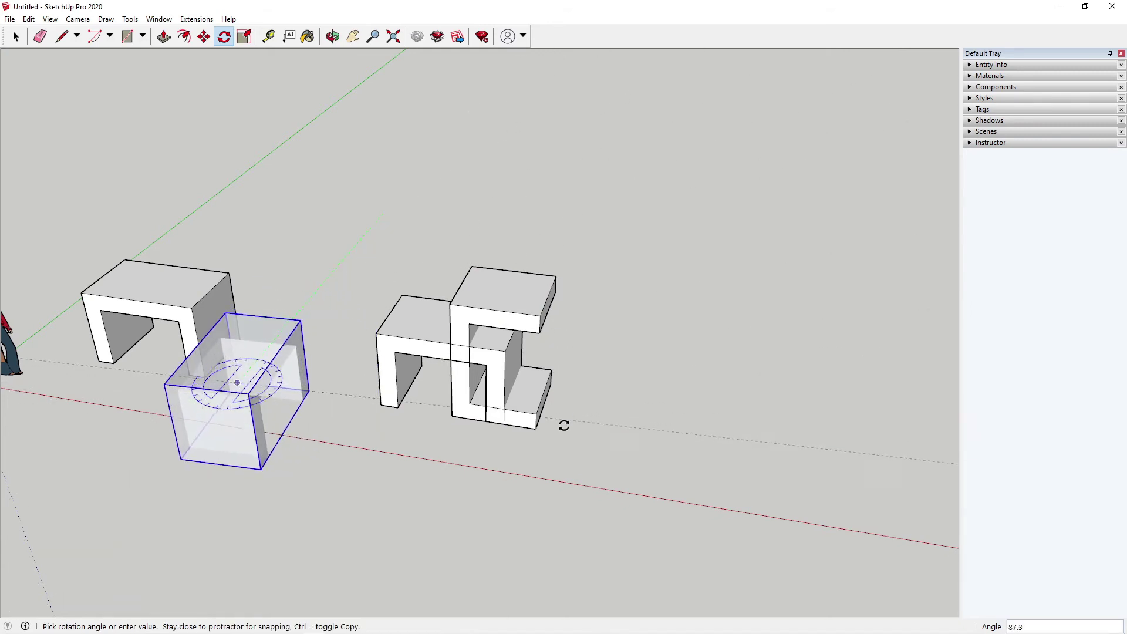
click(617, 438)
middle_drag(347, 357, 452, 344)
key(ctrl+t)
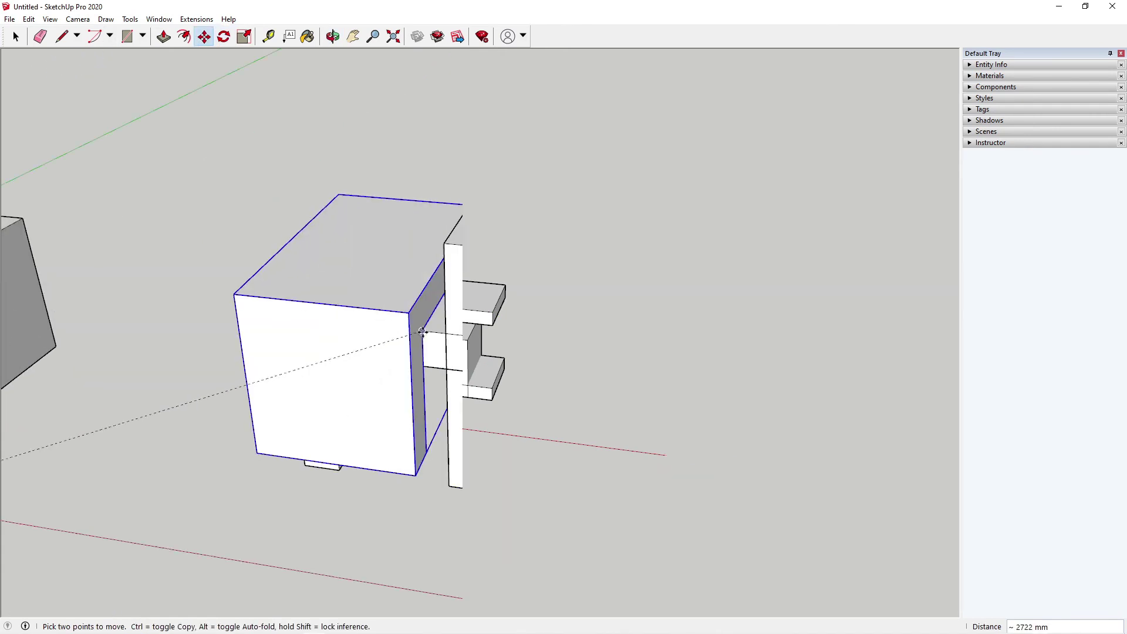
Start moving the selected box from its edge midpoint, zooming to a front view of the frame.
middle_drag(376, 293, 604, 275)
key(m)
click(399, 353)
middle_drag(542, 303, 589, 143)
click(596, 173)
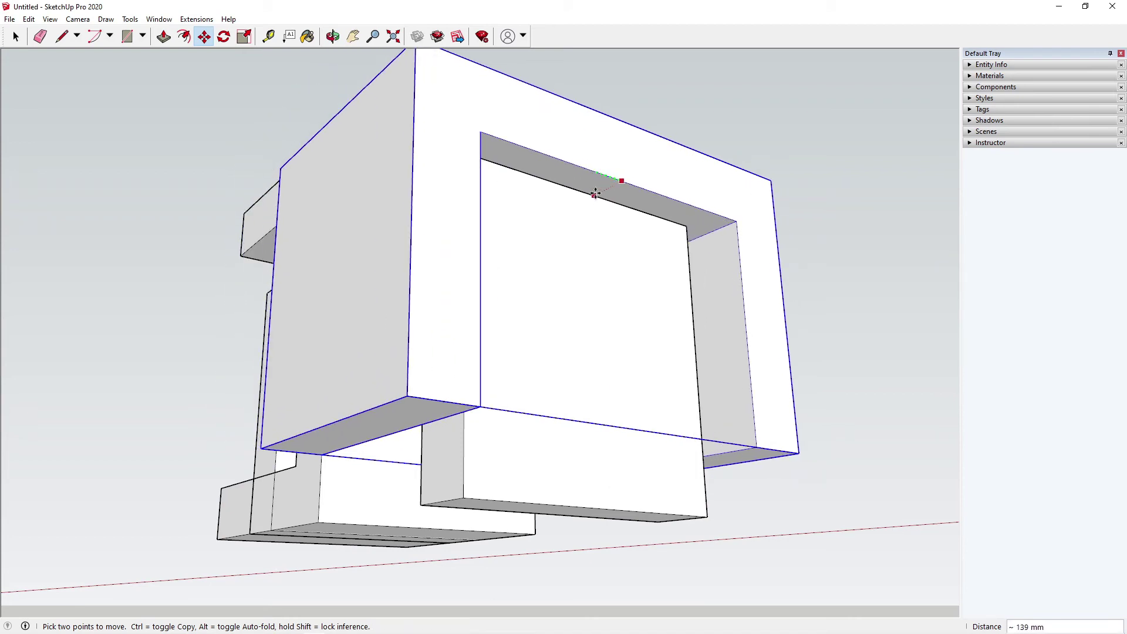
middle_drag(589, 202, 475, 345)
scroll(475, 345, up, 3)
middle_drag(350, 398, 323, 372)
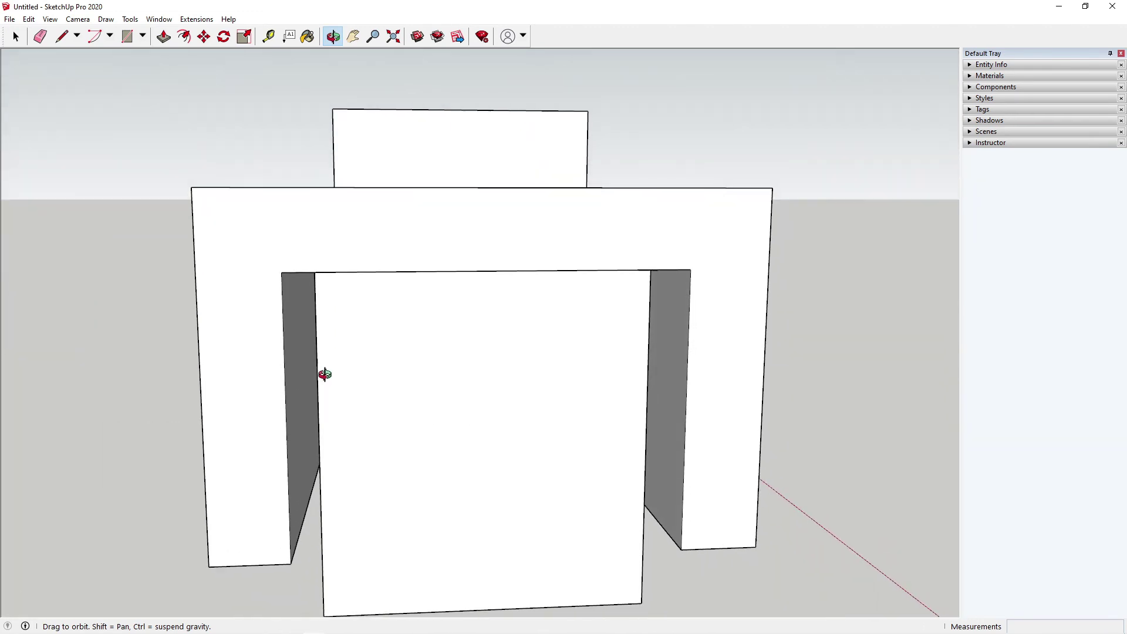
scroll(270, 382, up, 2)
middle_drag(278, 423, 321, 219)
Slide the opening's vertical side edge about 88 mm to line up with the inner box edge.
drag(310, 73, 357, 471)
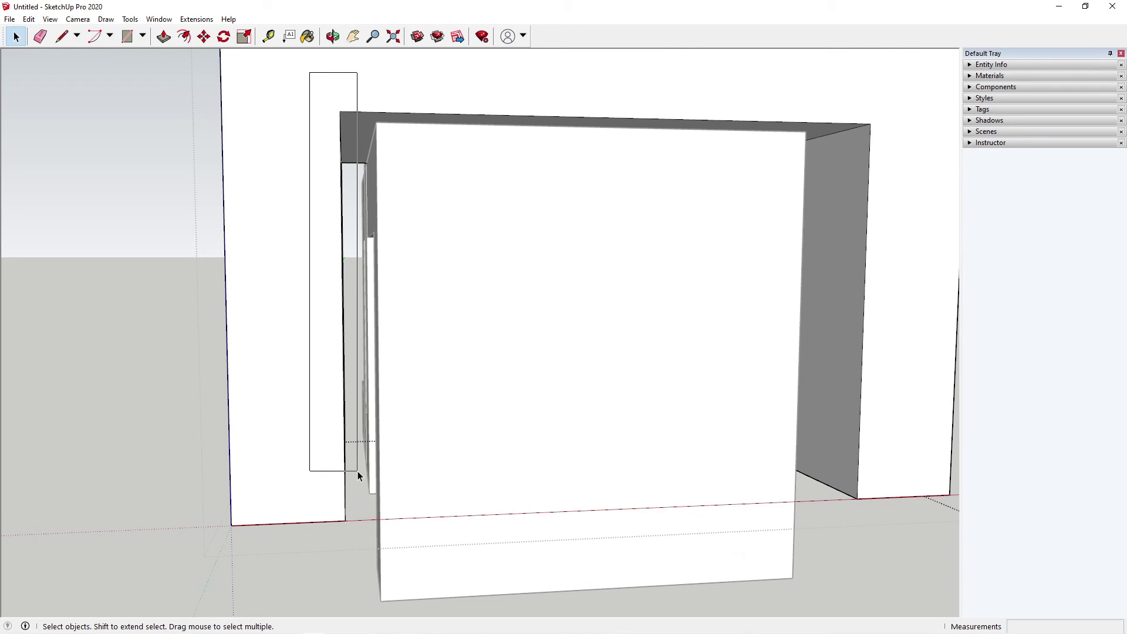
drag(357, 550, 357, 548)
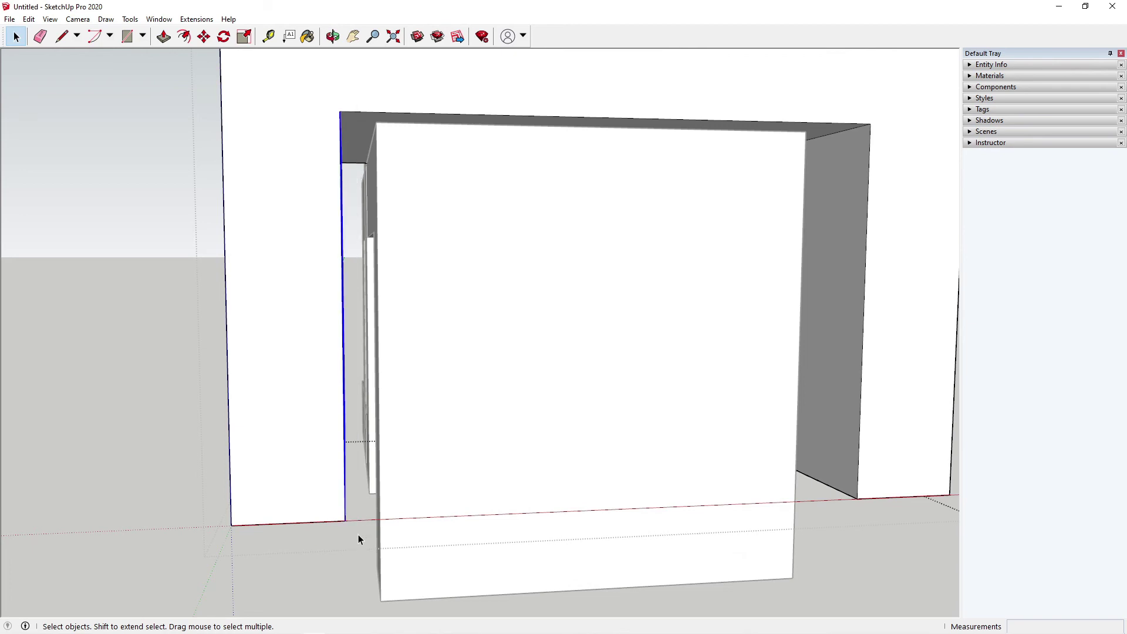
click(204, 36)
click(339, 112)
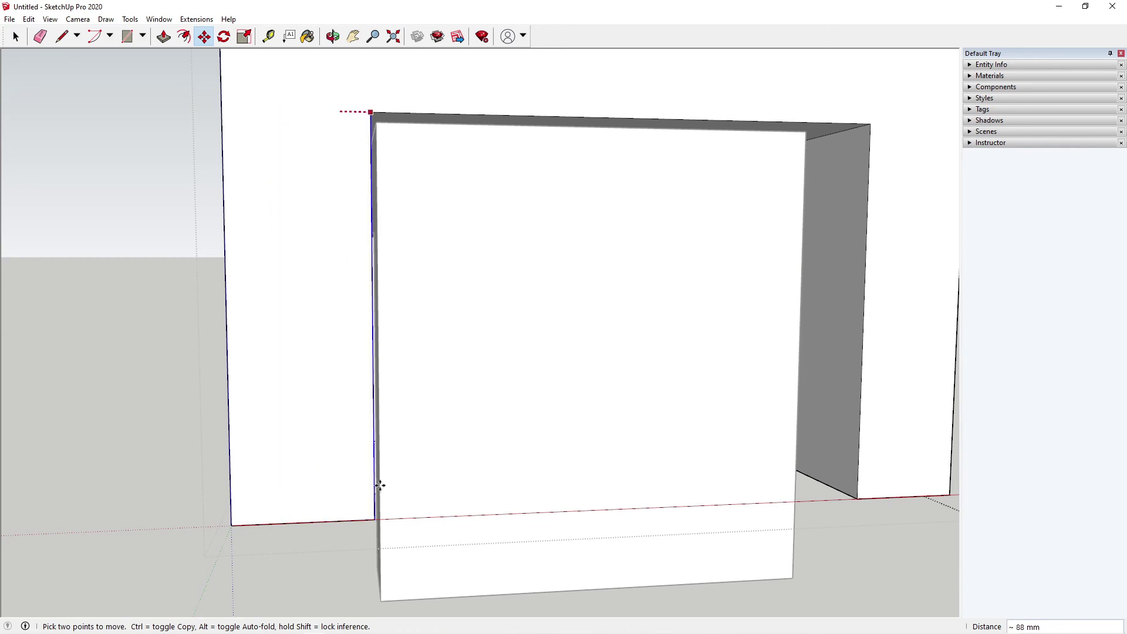
middle_drag(385, 586, 455, 118)
key(space)
drag(457, 81, 544, 528)
middle_drag(545, 526, 329, 23)
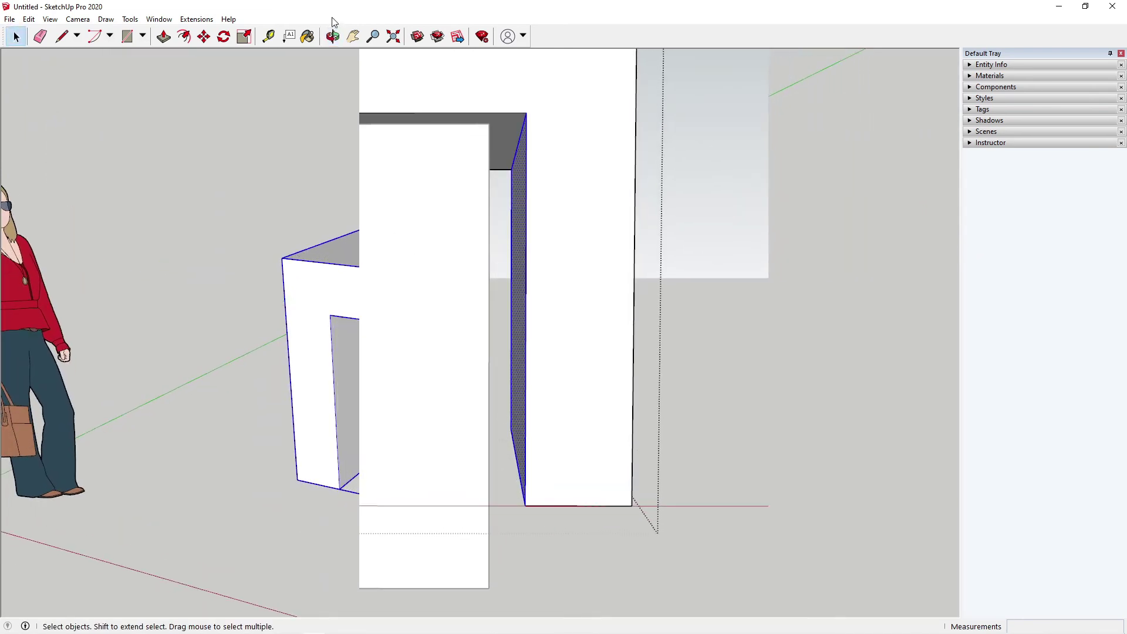
Uniformly scale the U-shaped block down by 0.5 from its top-right corner.
click(244, 36)
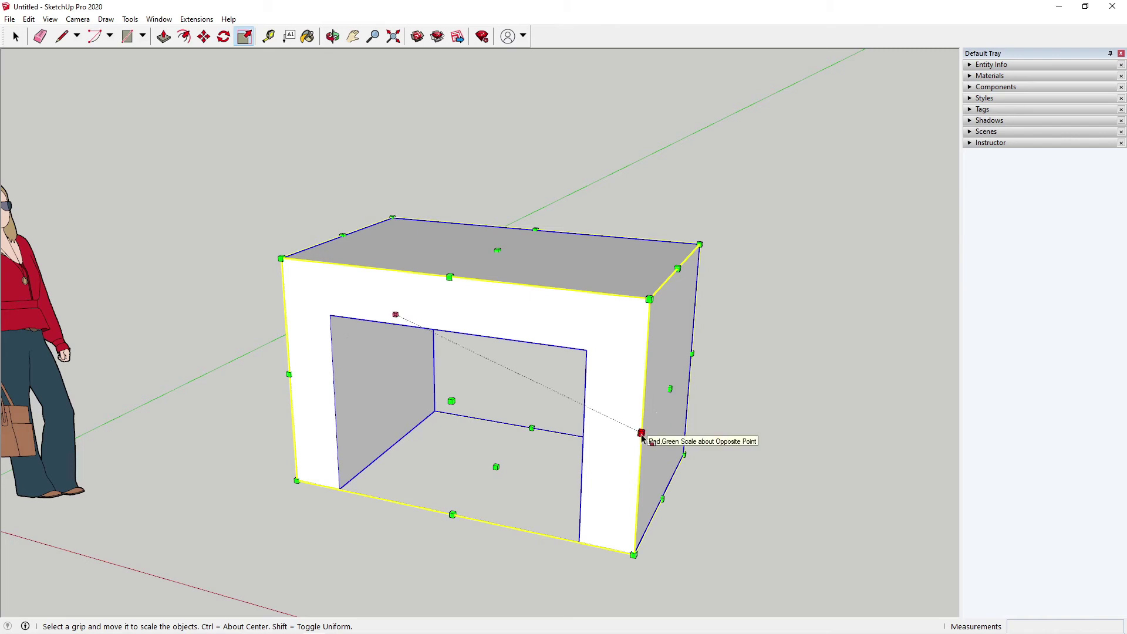
drag(700, 244, 599, 326)
key(Escape)
scroll(675, 267, down, 3)
drag(699, 245, 628, 354)
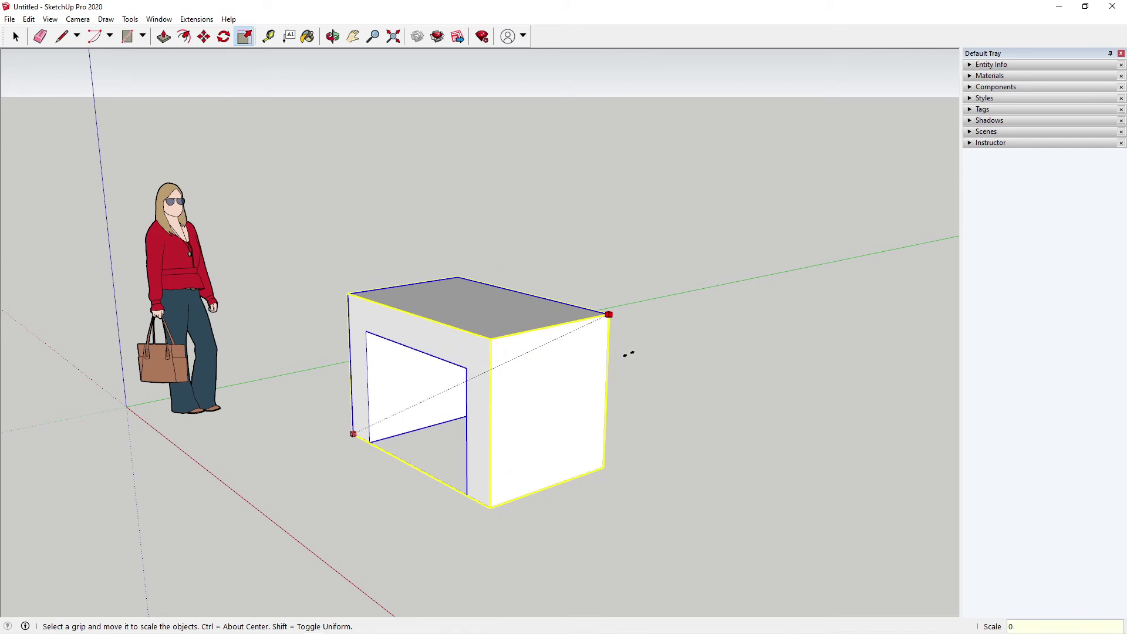
text(5)
key(Return)
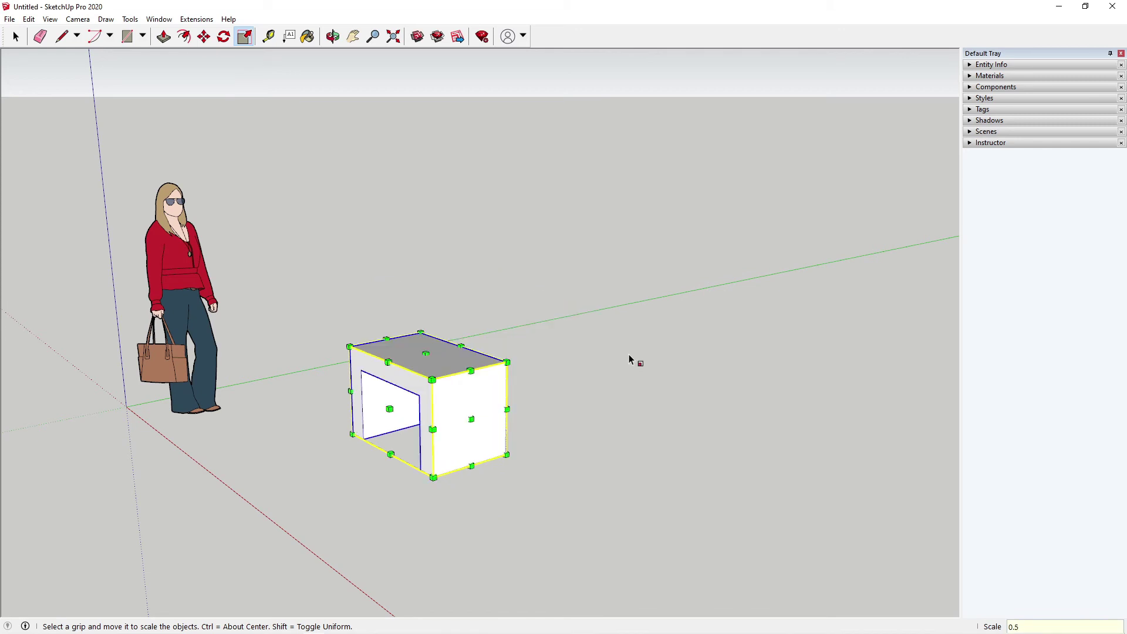
Scale the block back up by a factor of 2 from its corner.
drag(506, 362, 616, 304)
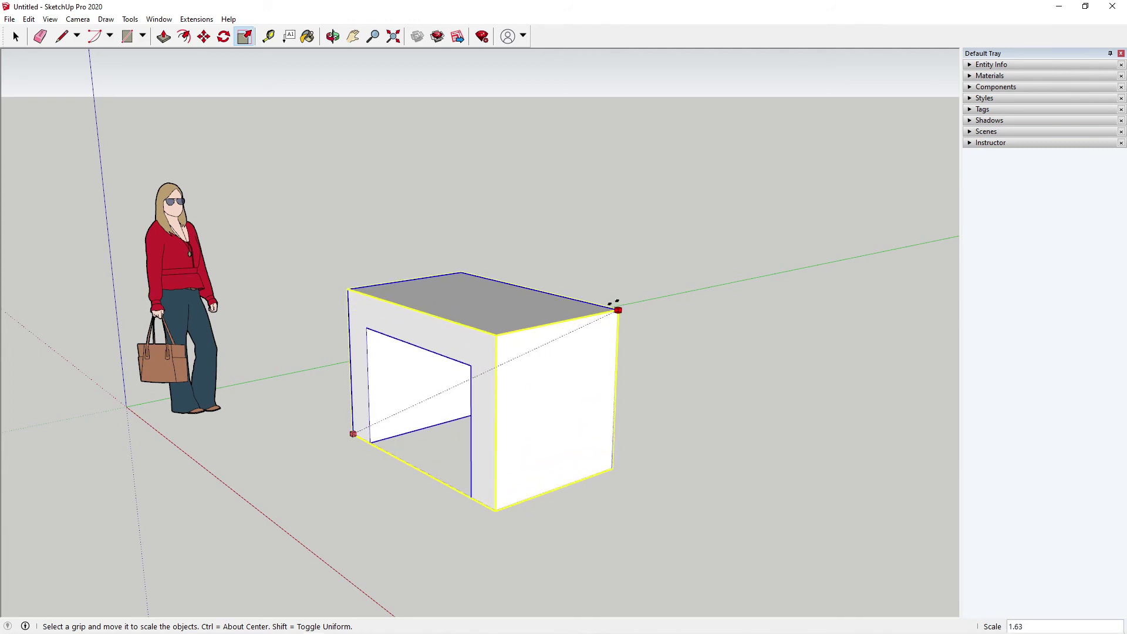
text(2)
key(Return)
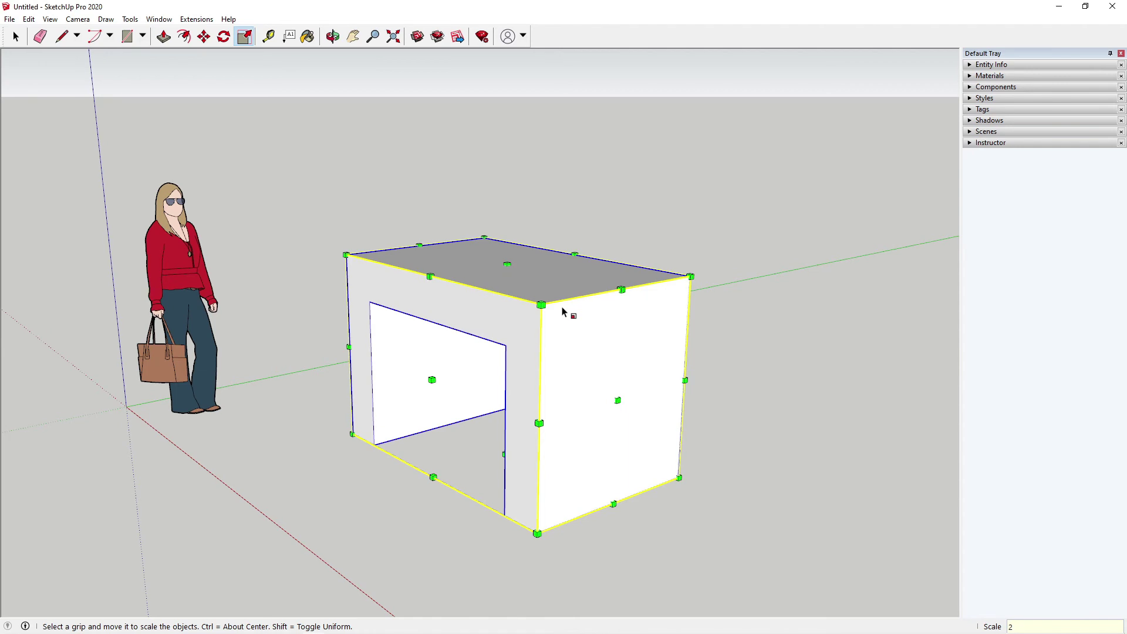
middle_drag(456, 299, 538, 302)
key(space)
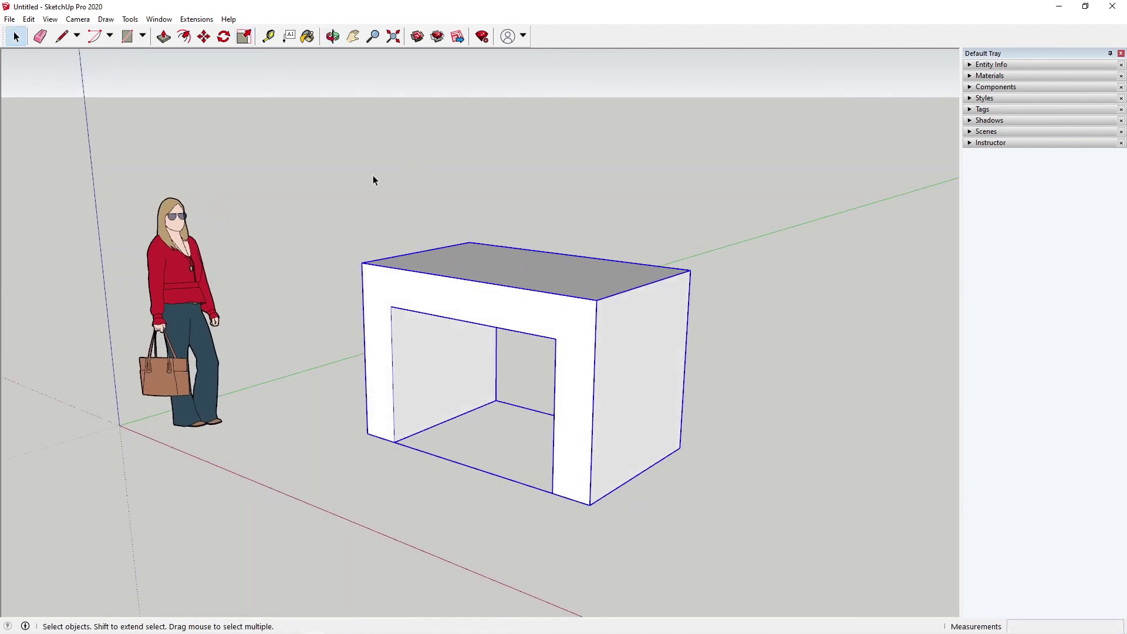
middle_drag(372, 176, 542, 370)
Select the woman scale figure and delete it with the Eraser.
middle_drag(411, 223, 532, 311)
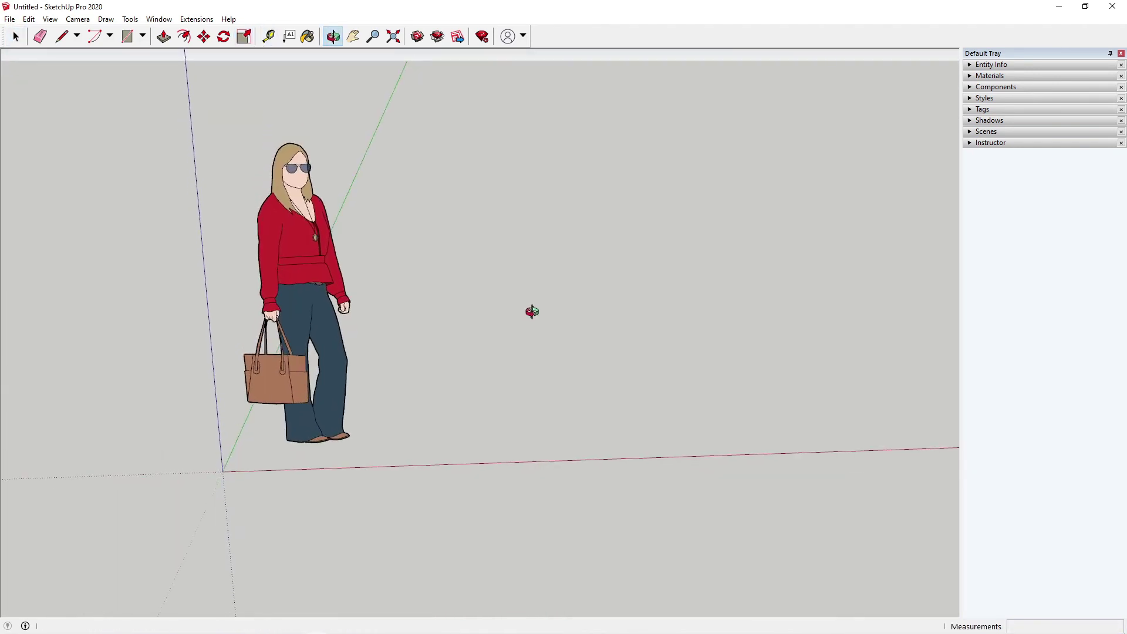
click(306, 246)
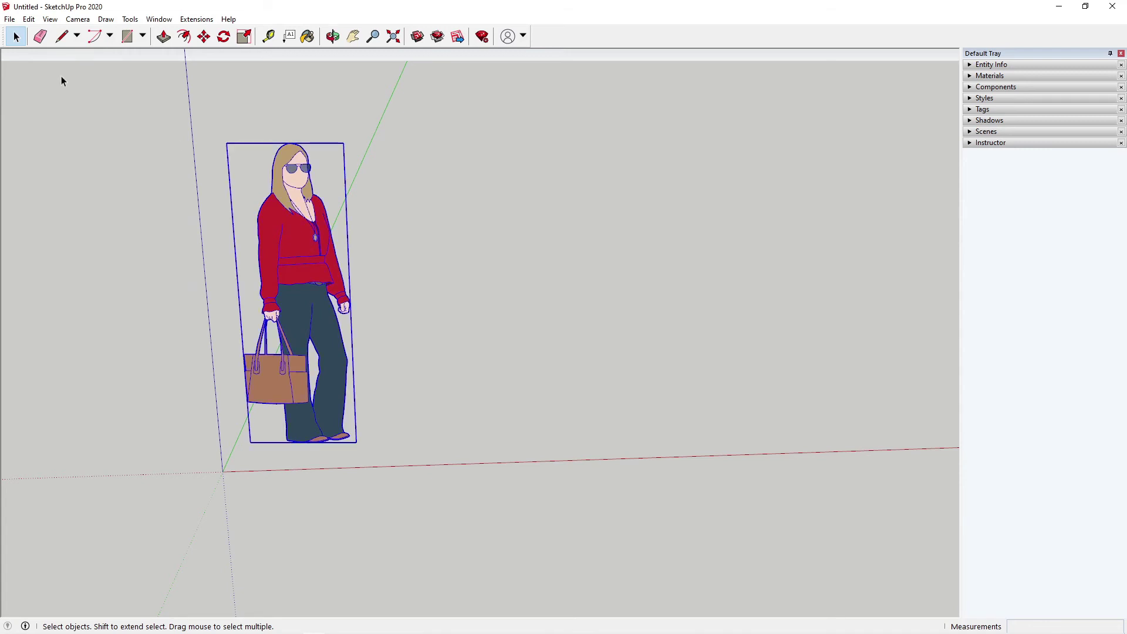
click(41, 36)
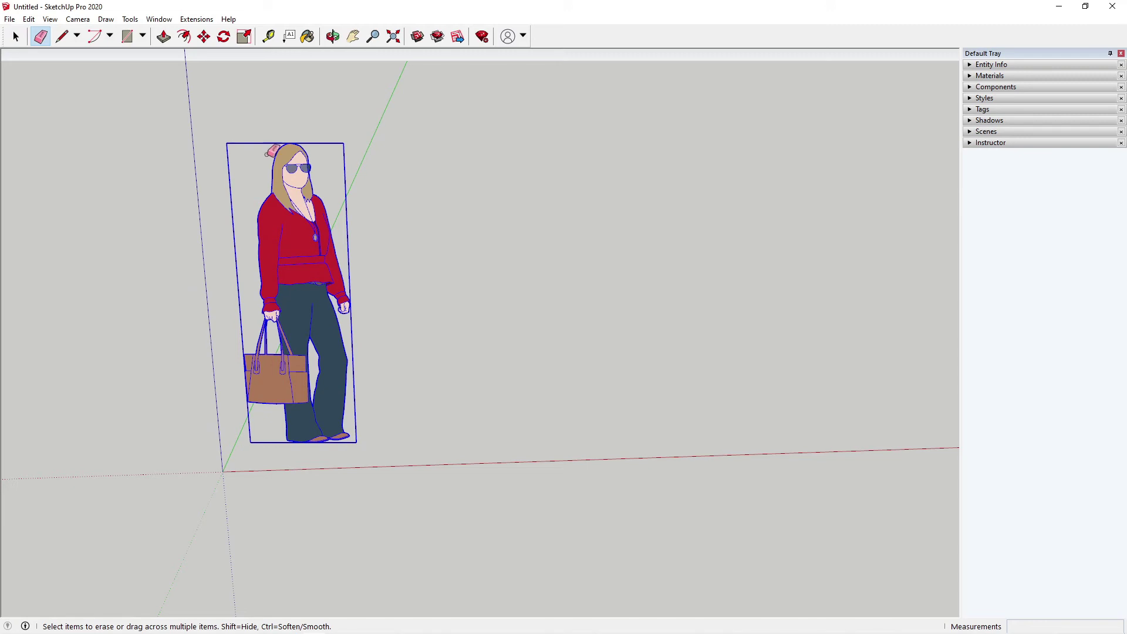
click(305, 147)
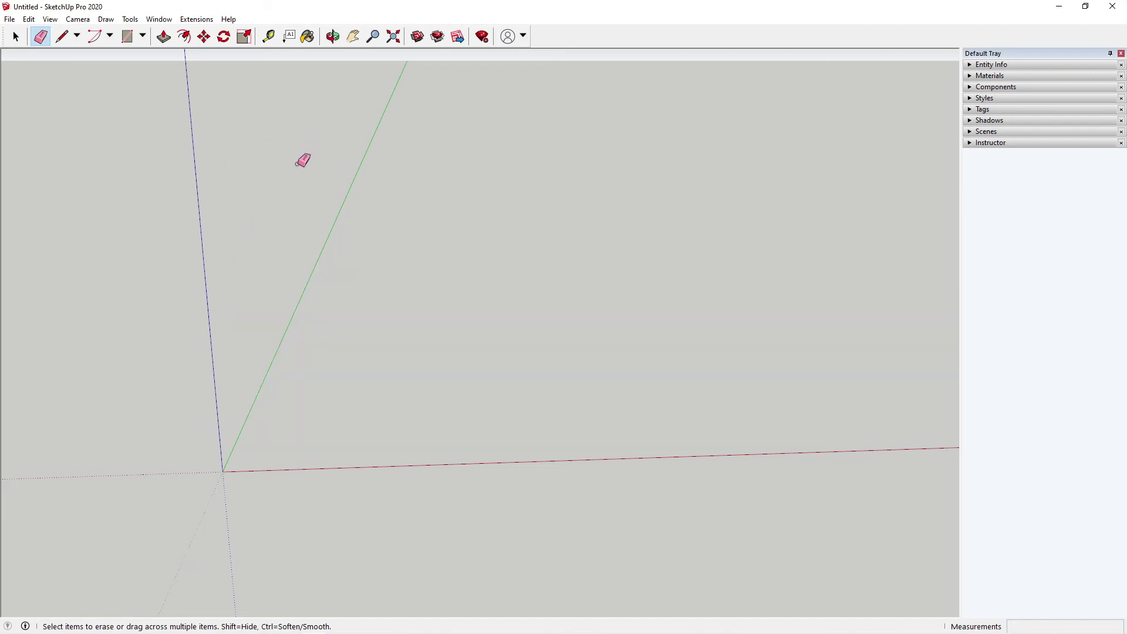
Trace a closed rectangular face on the ground with lines, using 600 mm and 800 mm edges.
click(62, 37)
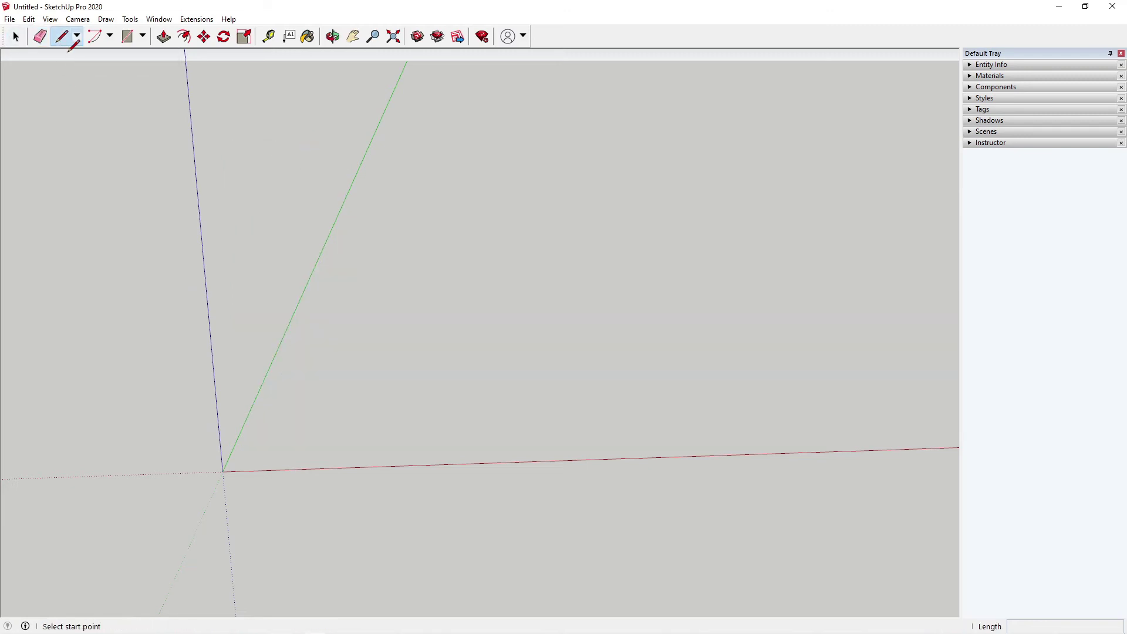
click(285, 439)
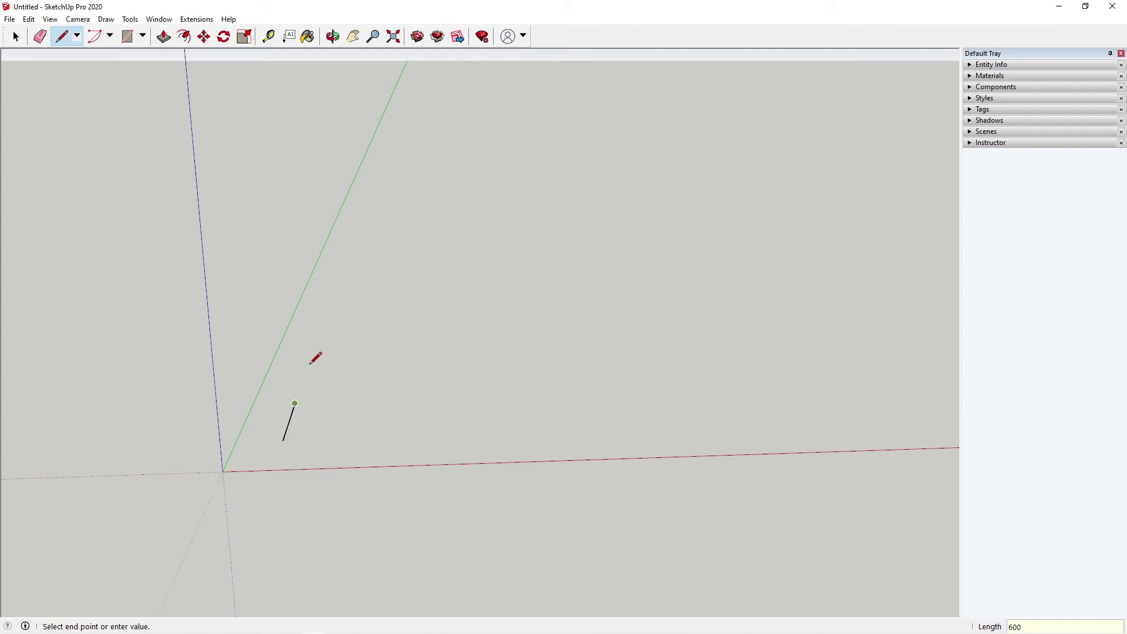
scroll(350, 398, up, 3)
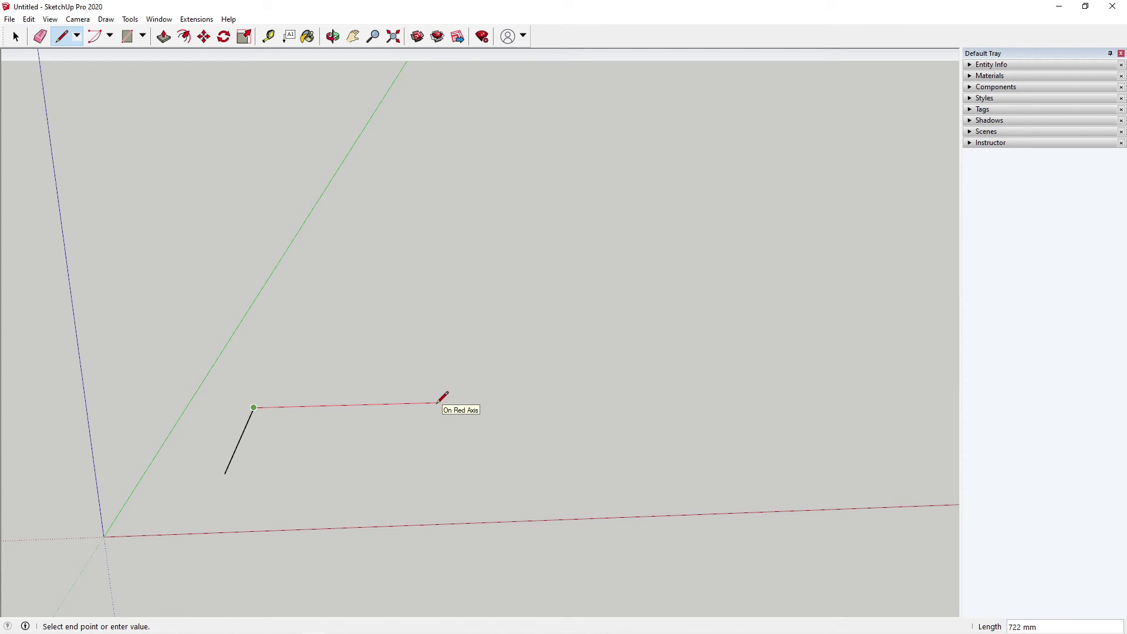
text(0)
key(Return)
middle_drag(443, 398, 338, 423)
click(235, 397)
click(226, 402)
Select the whole rectangular face with its edges and make it a group.
scroll(411, 457, up, 3)
key(space)
scroll(401, 372, up, 2)
scroll(409, 383, down, 2)
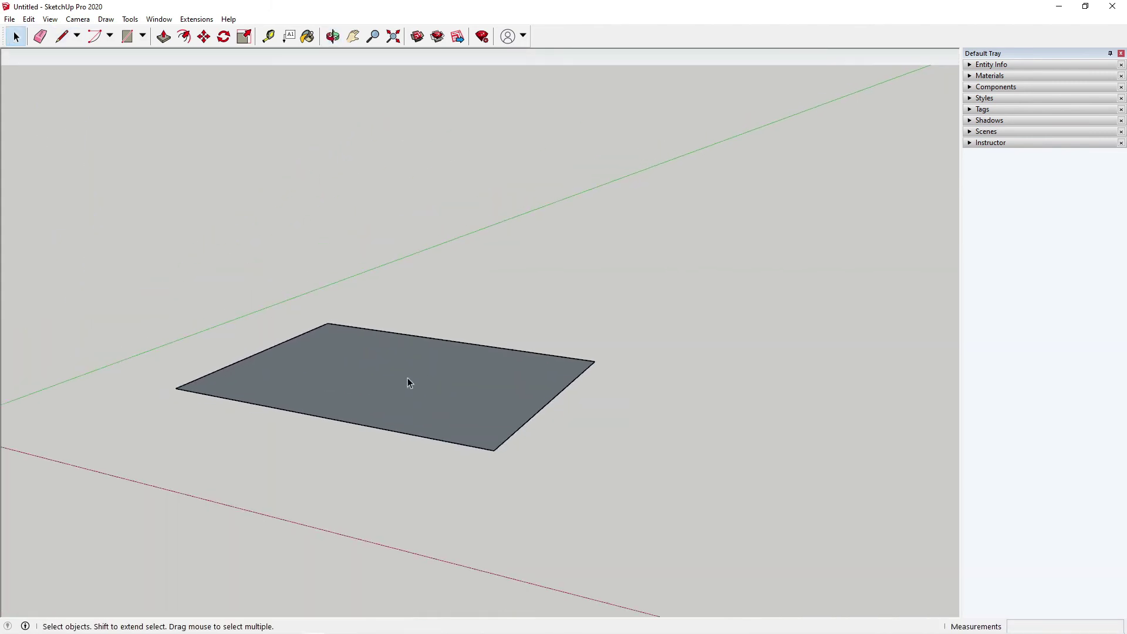
drag(107, 226, 607, 499)
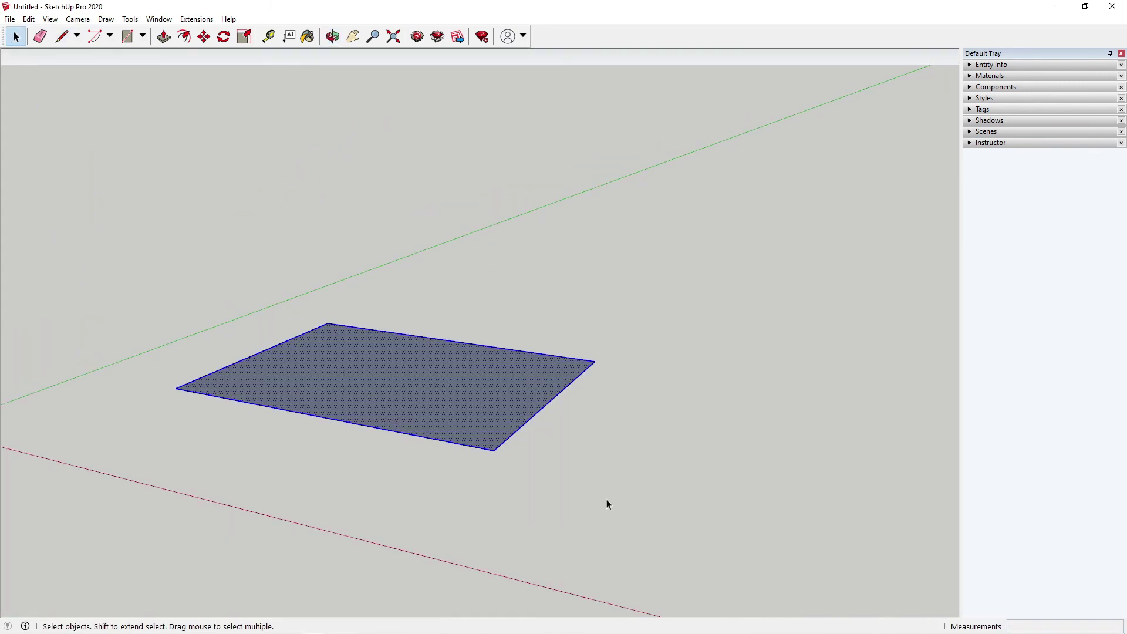
right_click(477, 387)
click(511, 483)
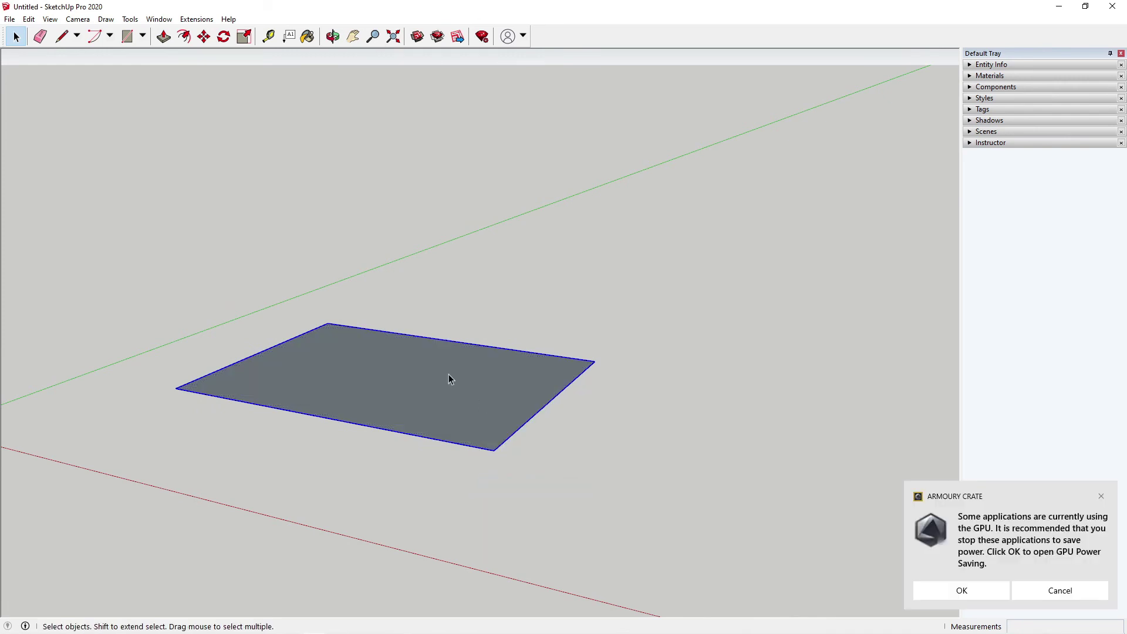
Inside the group, push/pull the rectangle up 10 mm into a slab.
click(1102, 497)
double_click(386, 372)
scroll(493, 393, up, 1)
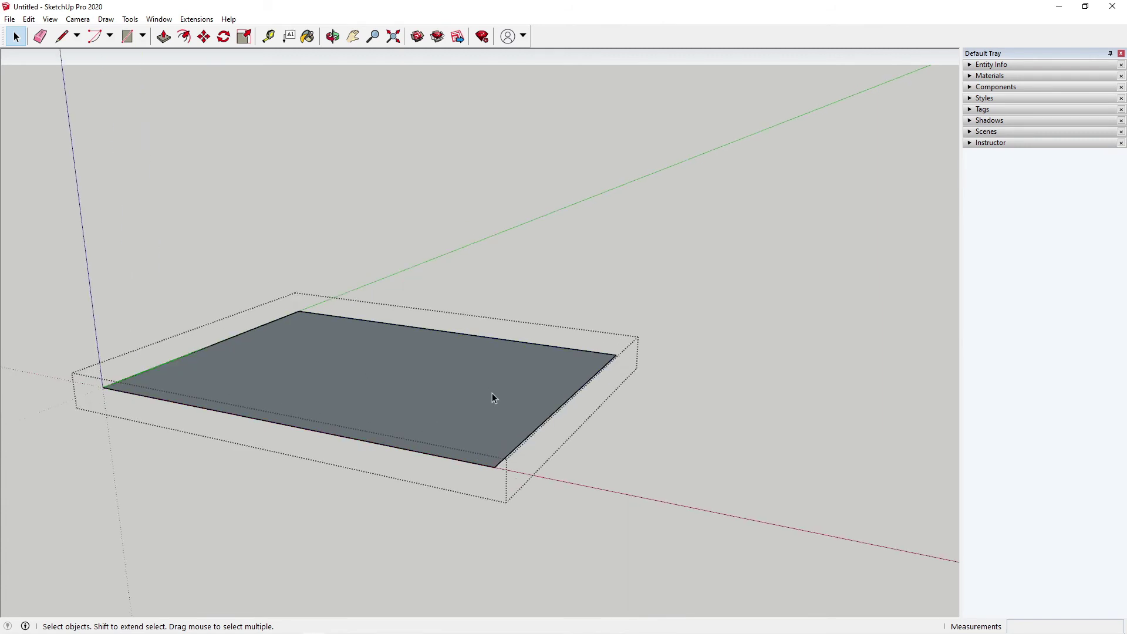
mouse_move(940, 631)
click(163, 36)
scroll(528, 463, up, 2)
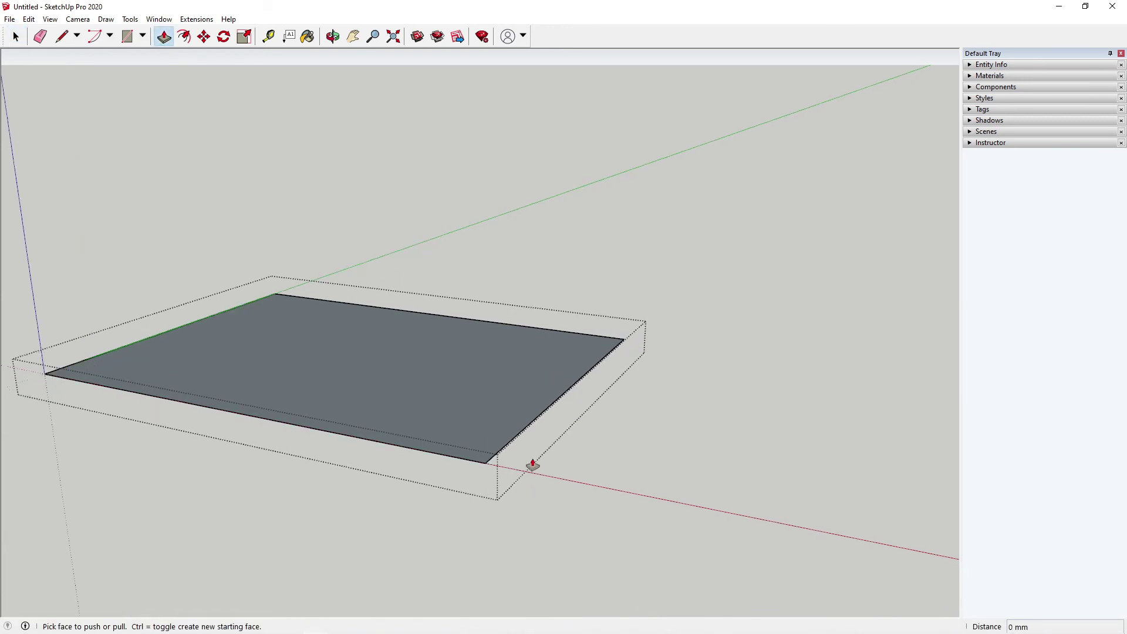
click(526, 388)
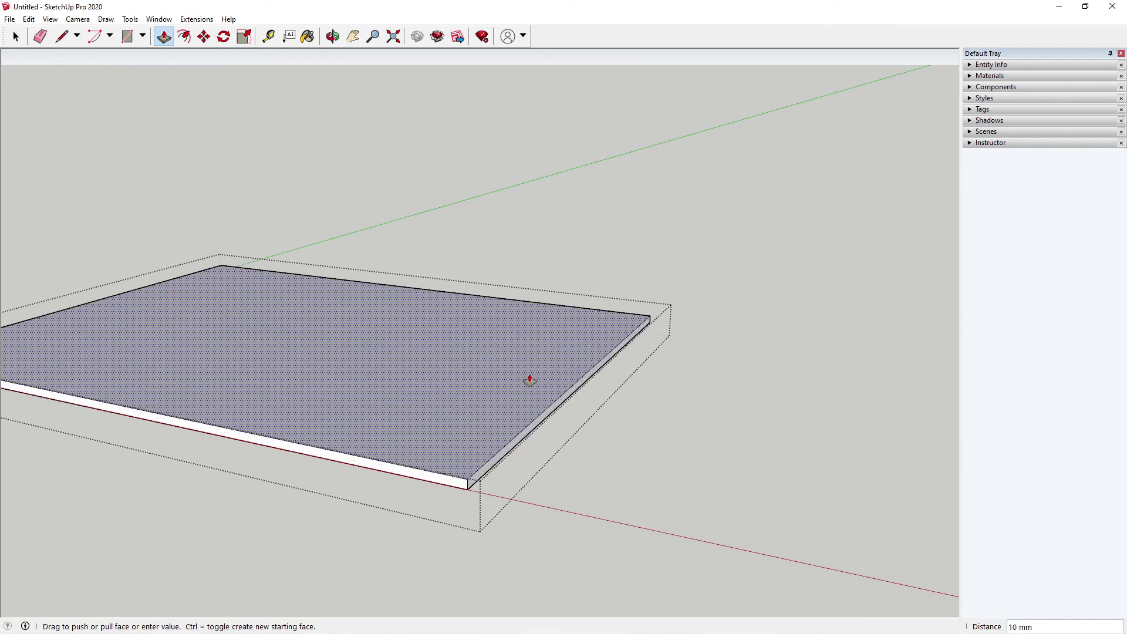
text(10)
key(Return)
Select the entire slab and begin moving it from its corner.
scroll(520, 393, down, 2)
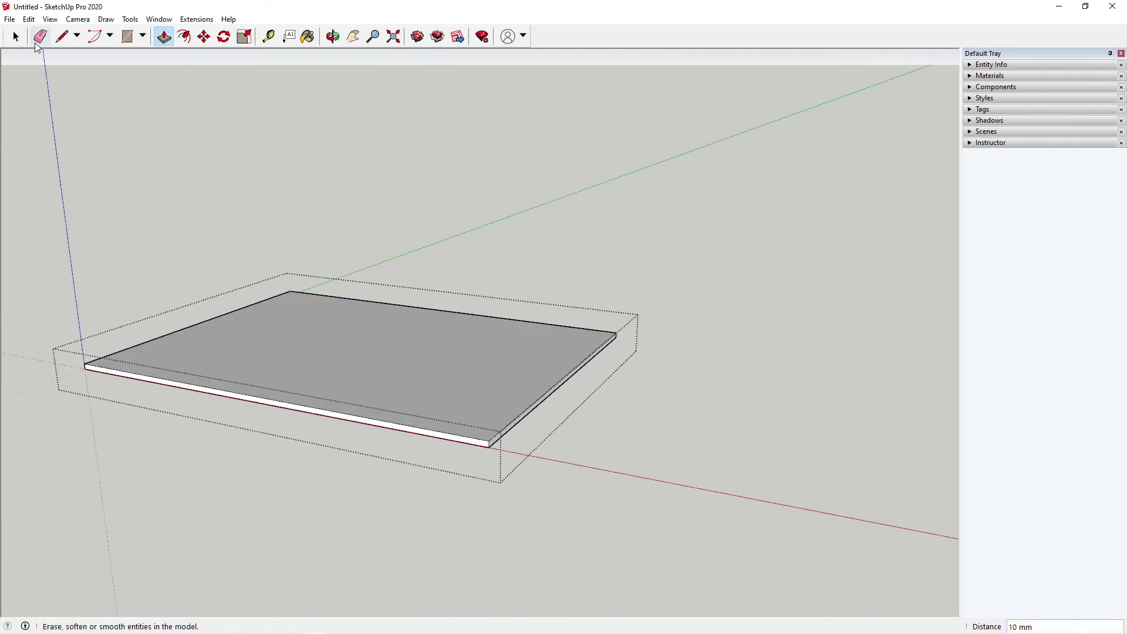
click(16, 36)
middle_drag(586, 388, 543, 372)
triple_click(532, 374)
click(203, 38)
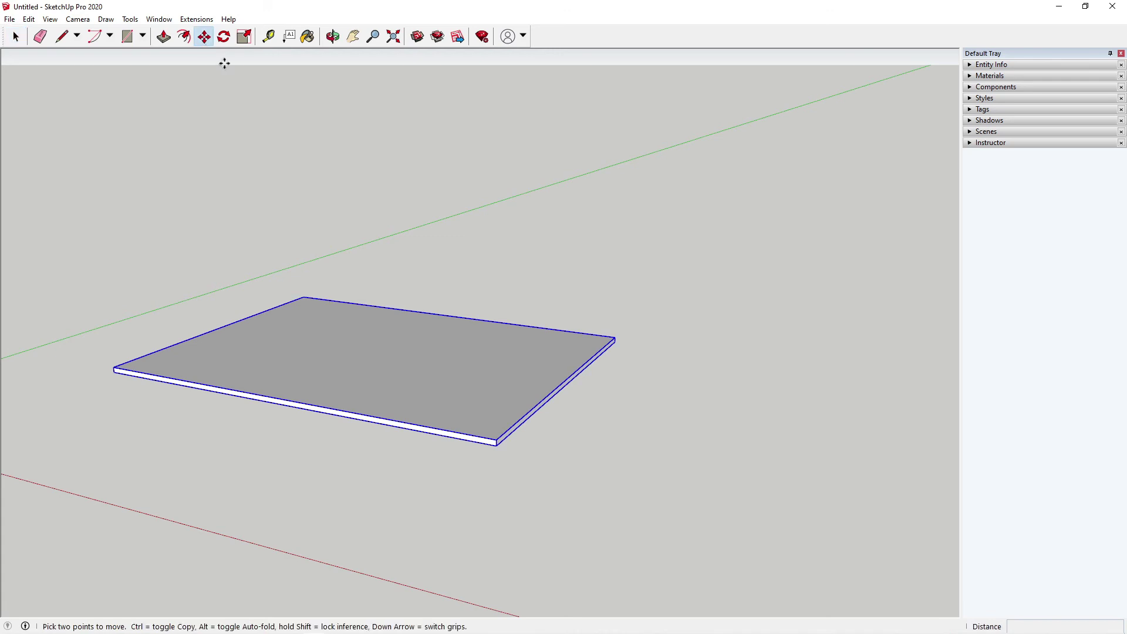
click(496, 446)
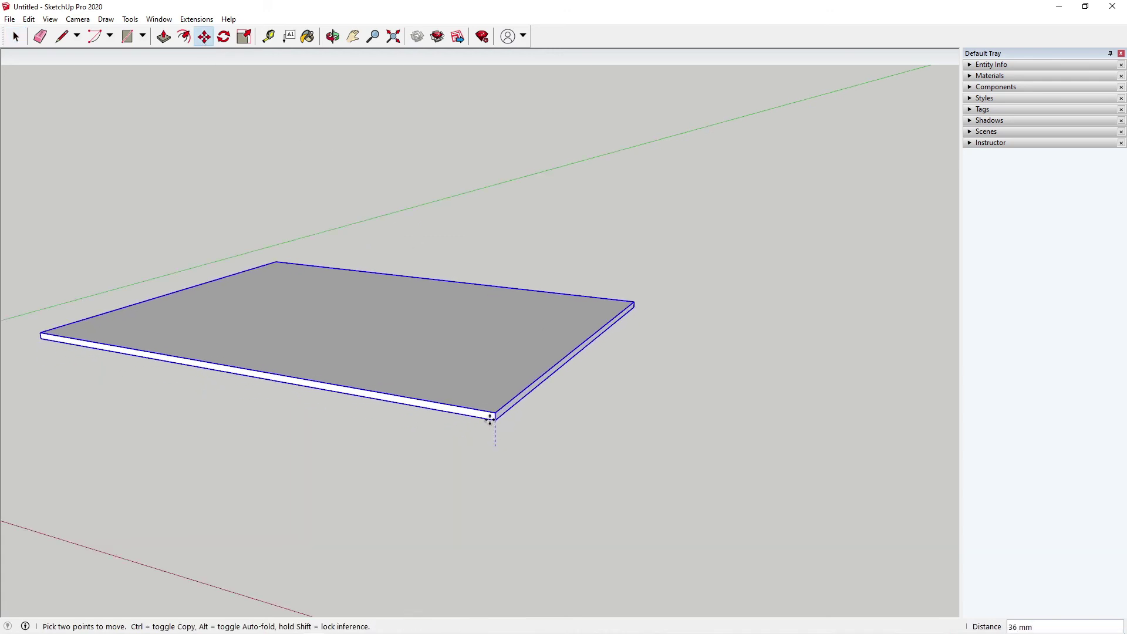
Copy the slab 350 mm straight up above the original.
key(ctrl)
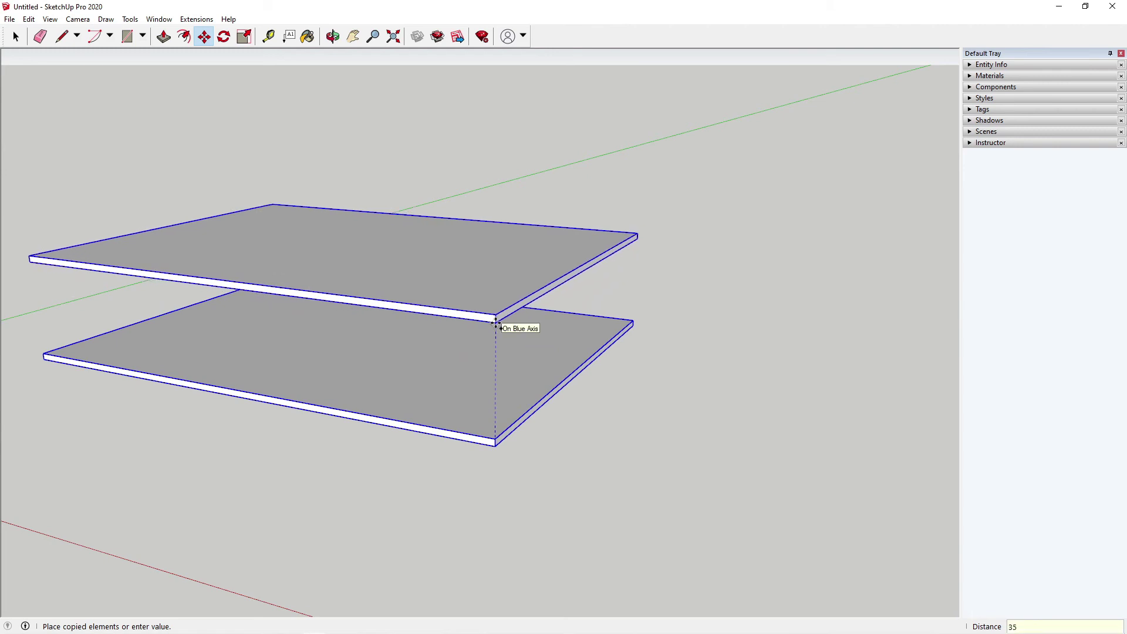
key(Return)
scroll(458, 428, down, 5)
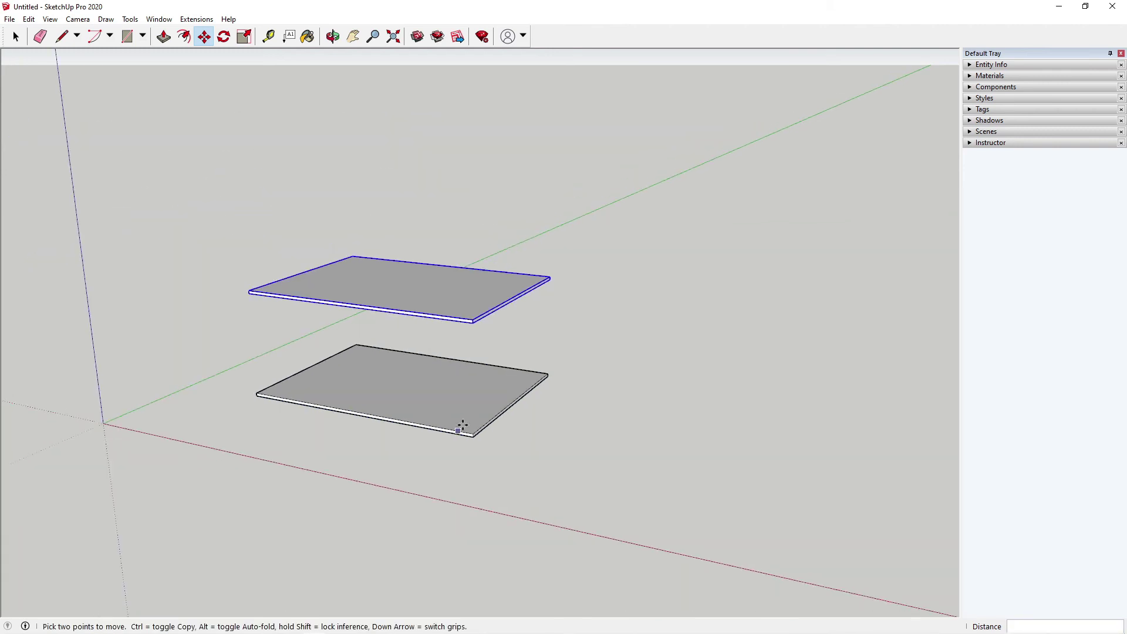
scroll(479, 383, up, 2)
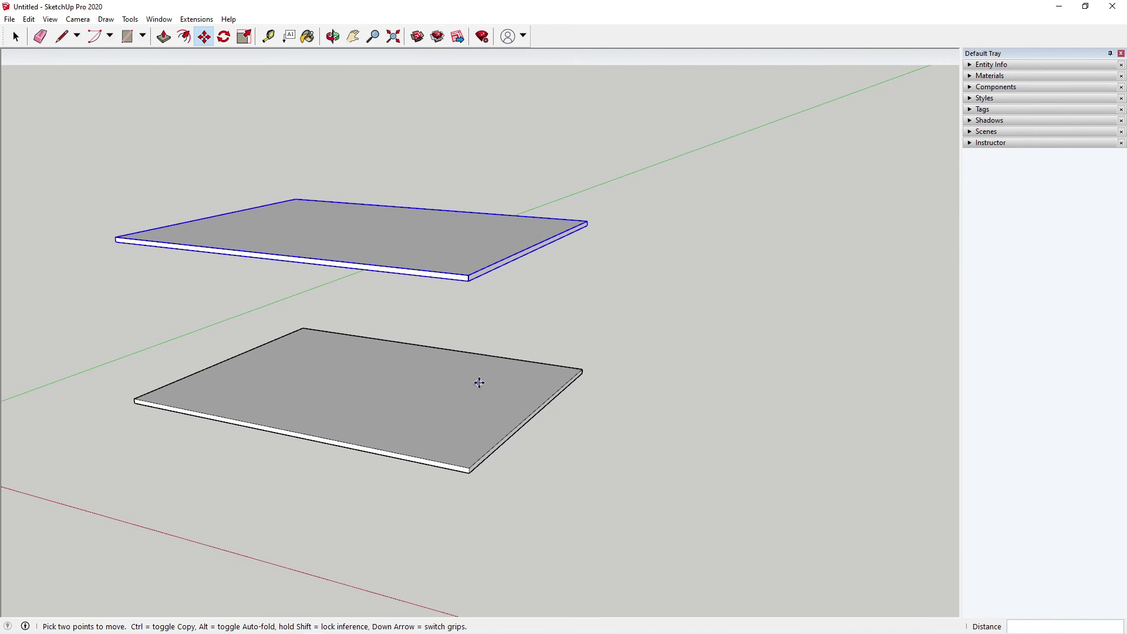
Reposition the upper slab so it sits 150 mm above the lower one.
click(470, 280)
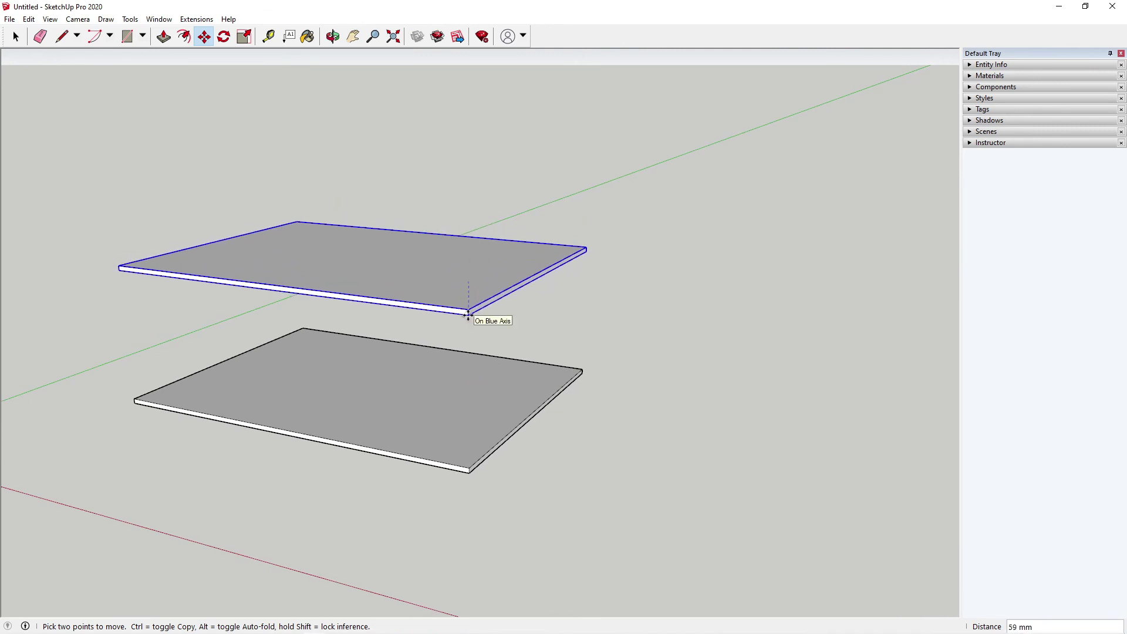
click(468, 315)
middle_drag(465, 314, 508, 387)
scroll(497, 351, up, 2)
scroll(497, 351, up, 1)
middle_drag(496, 350, 410, 376)
Deselect the top slab and orbit toward the lower slab's end.
key(space)
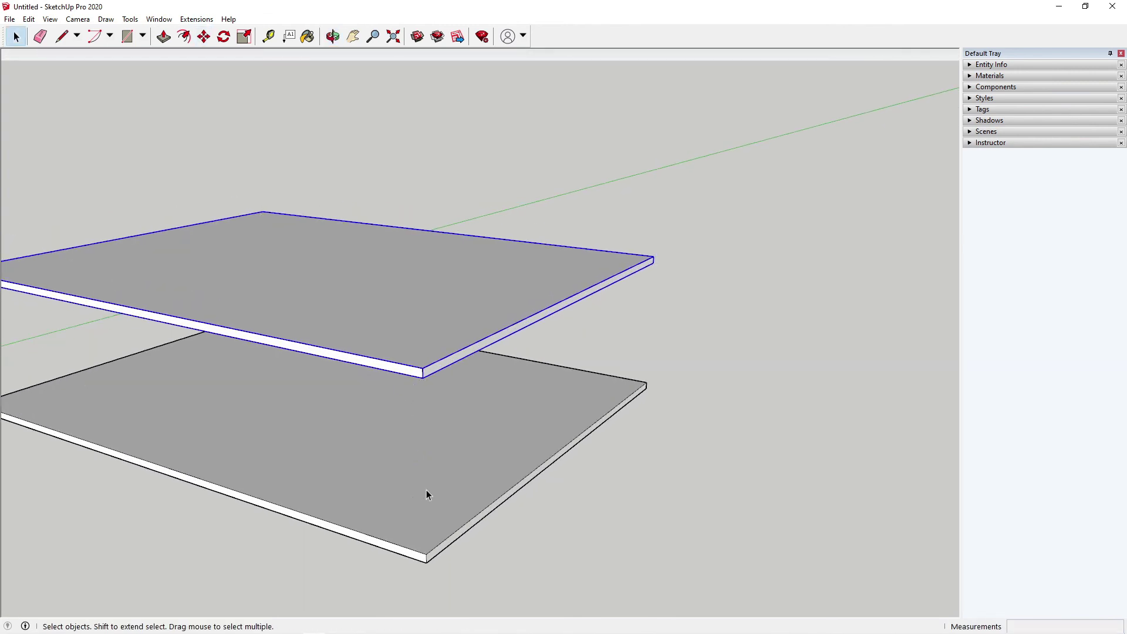
scroll(428, 488, down, 2)
middle_drag(428, 488, 495, 413)
click(503, 490)
middle_drag(472, 507, 472, 506)
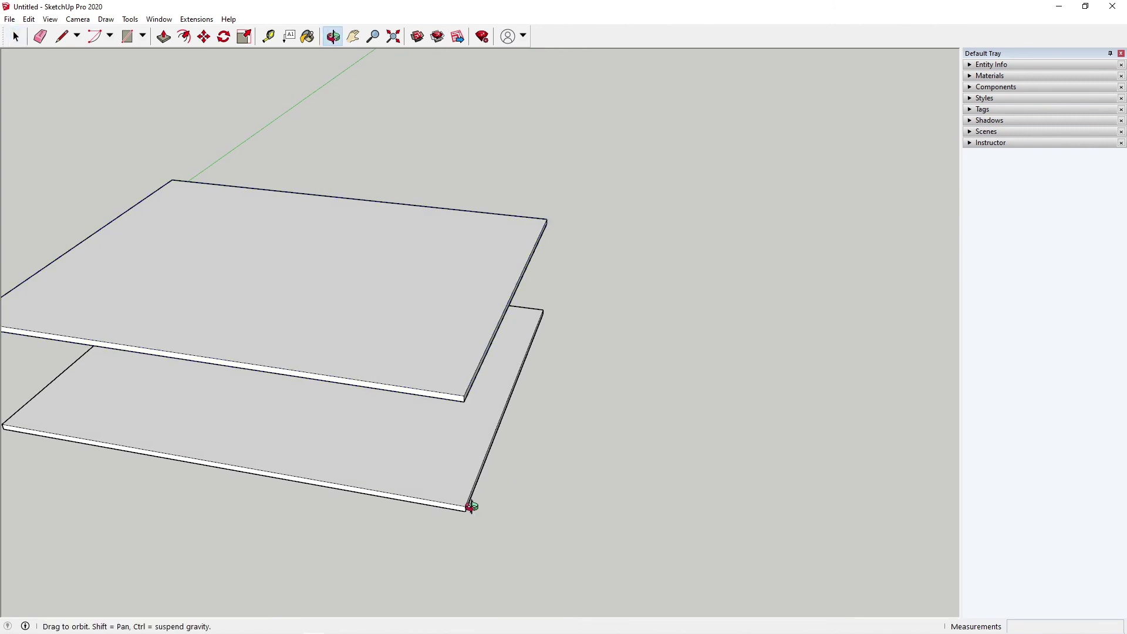
Trace a narrow 600 mm-long rectangular face on the ground beside the lower slab's short end.
key(l)
scroll(470, 511, up, 2)
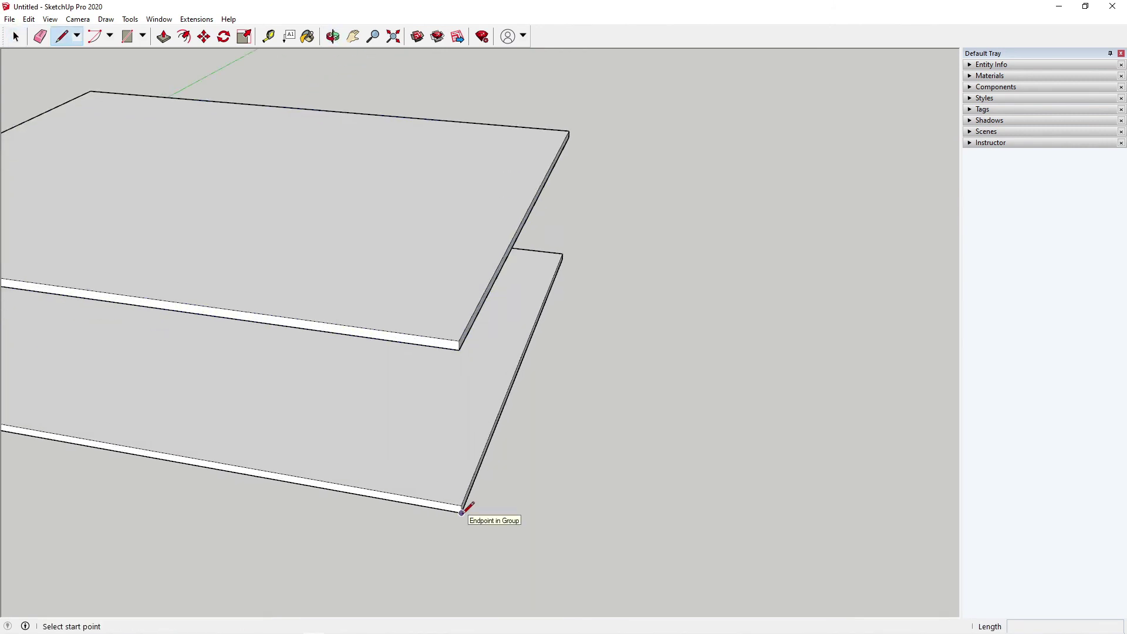
click(462, 512)
scroll(462, 525, up, 3)
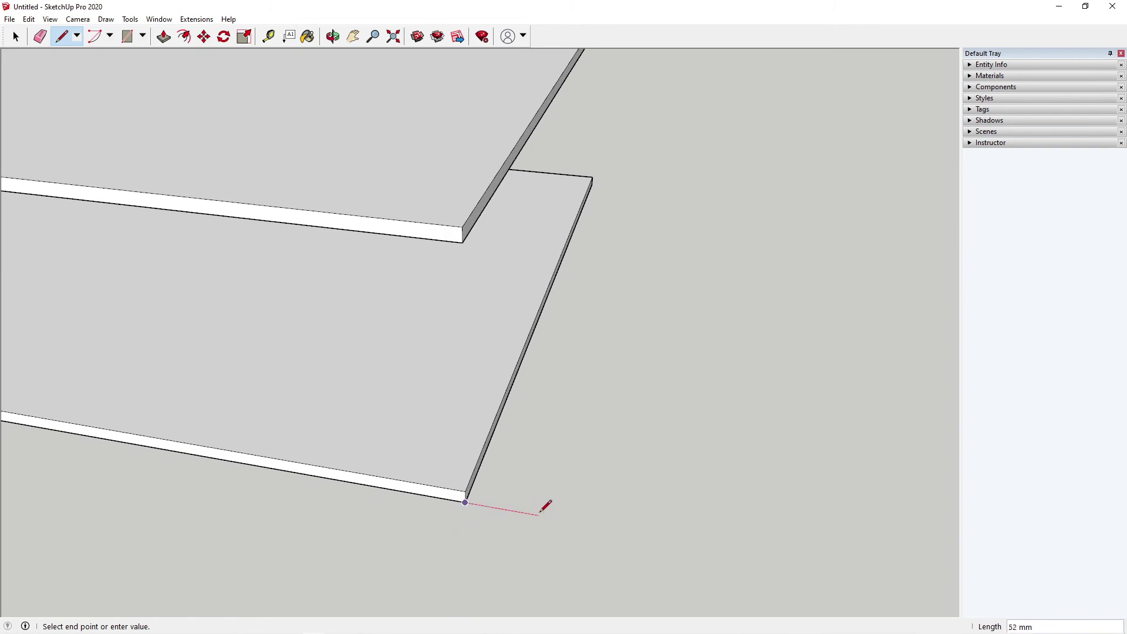
scroll(556, 509, down, 2)
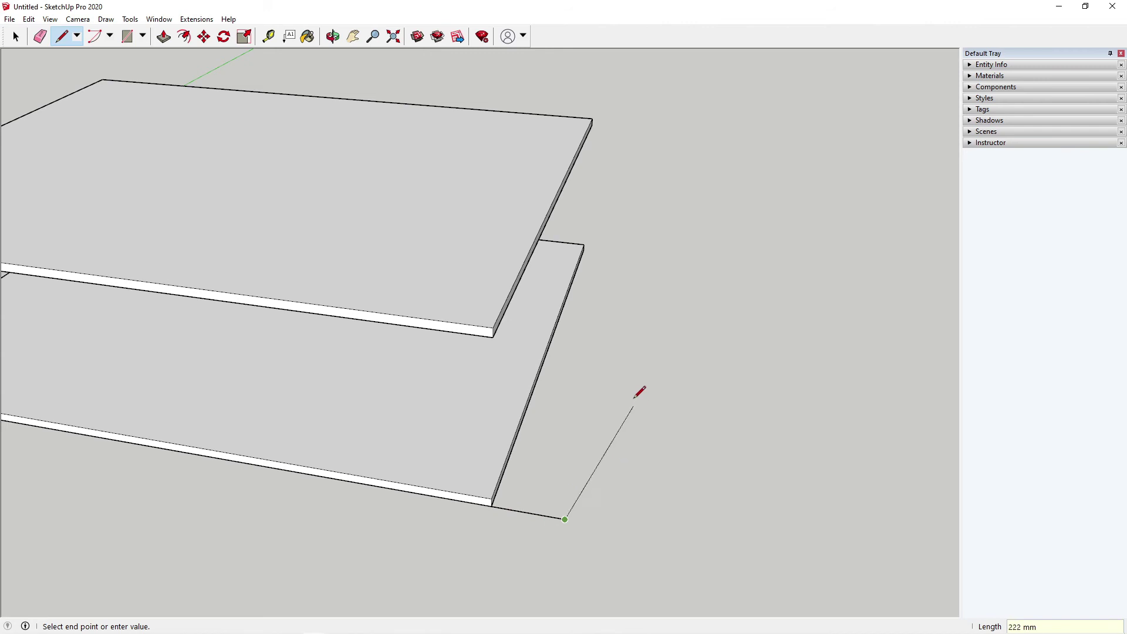
middle_drag(630, 285, 223, 331)
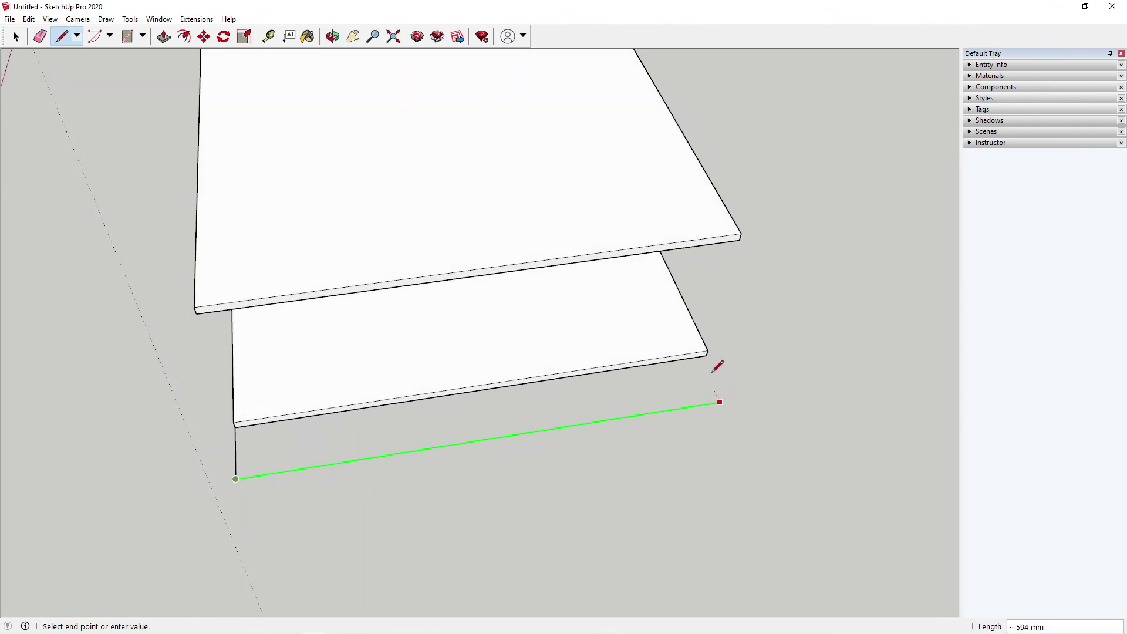
click(709, 354)
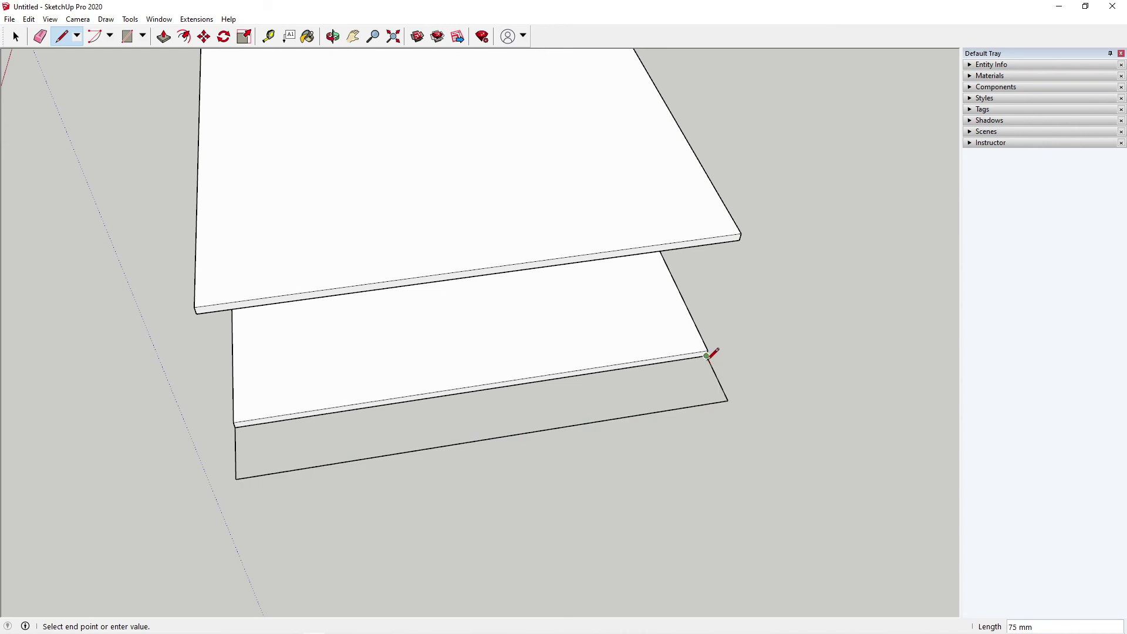
click(237, 425)
middle_drag(303, 447, 649, 395)
key(space)
middle_drag(480, 490, 421, 534)
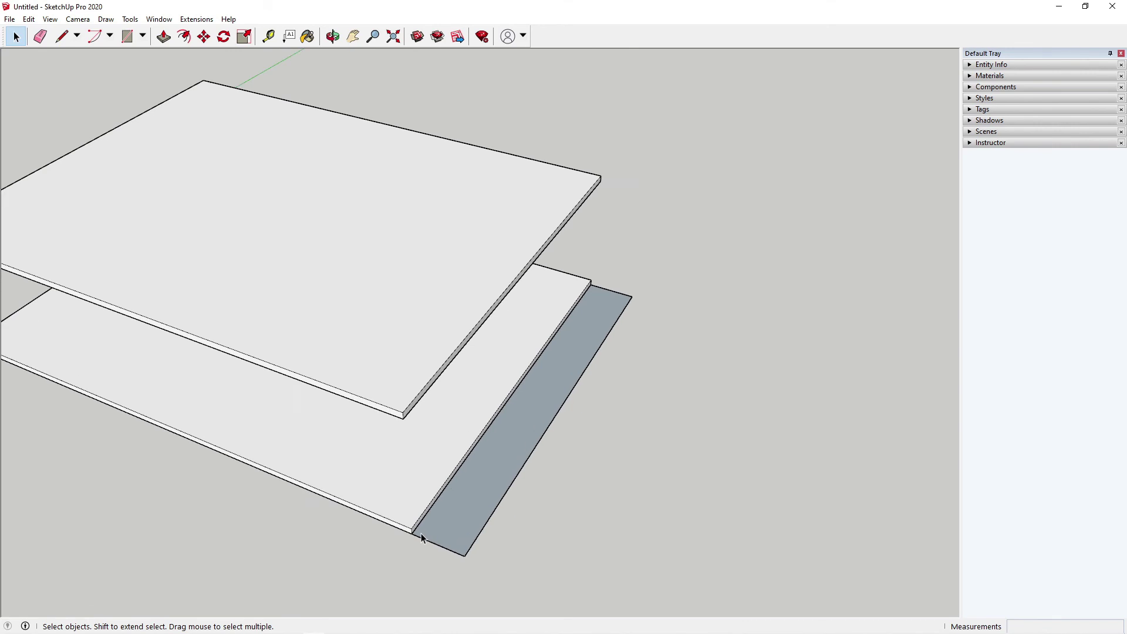
scroll(421, 533, up, 3)
Group the narrow face and push/pull it up into a tall leg block.
click(455, 507)
right_click(455, 507)
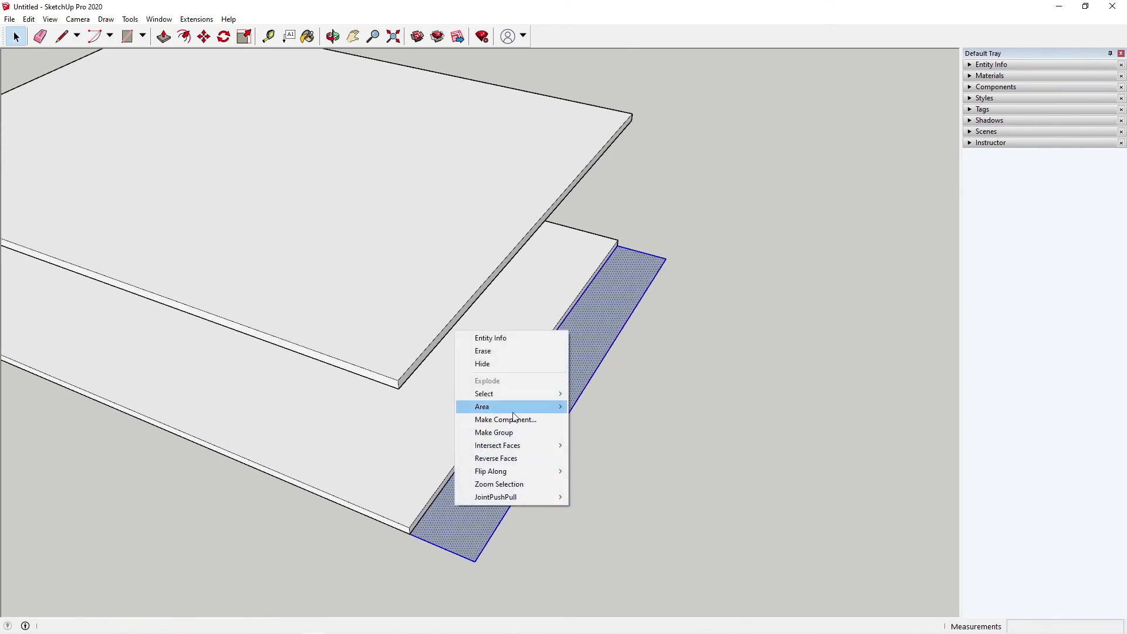
click(508, 434)
double_click(519, 454)
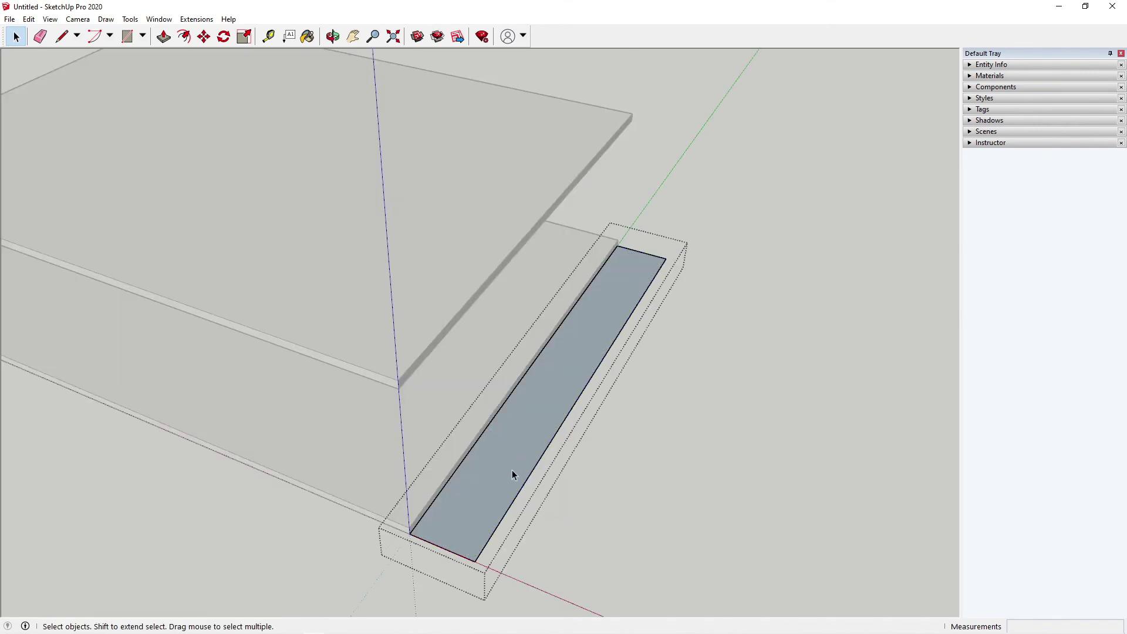
key(p)
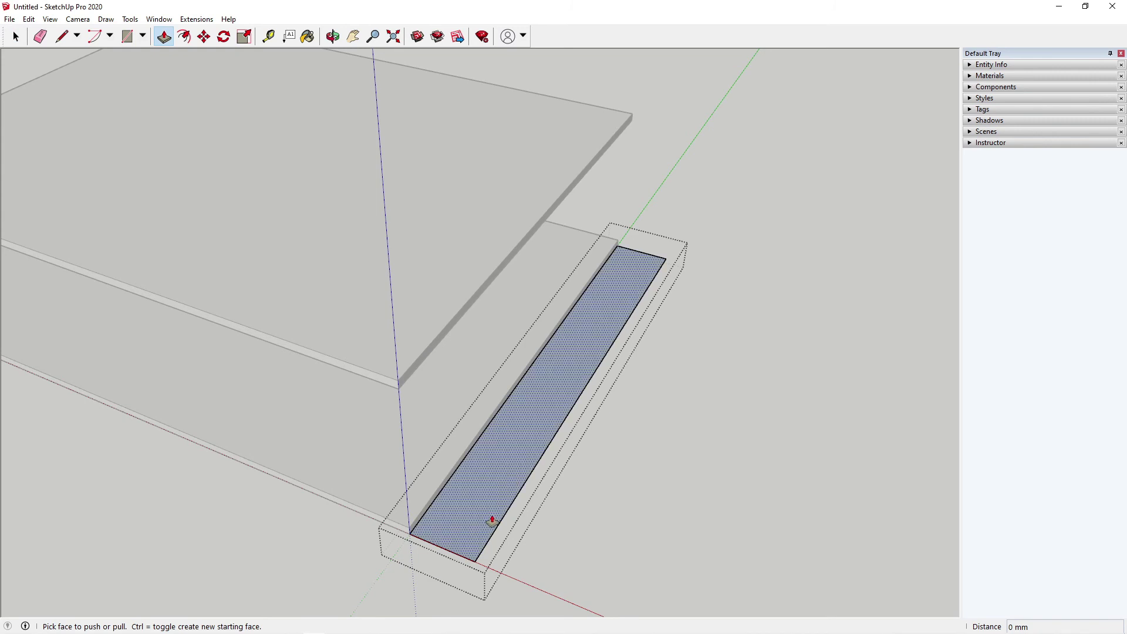
drag(492, 521, 387, 377)
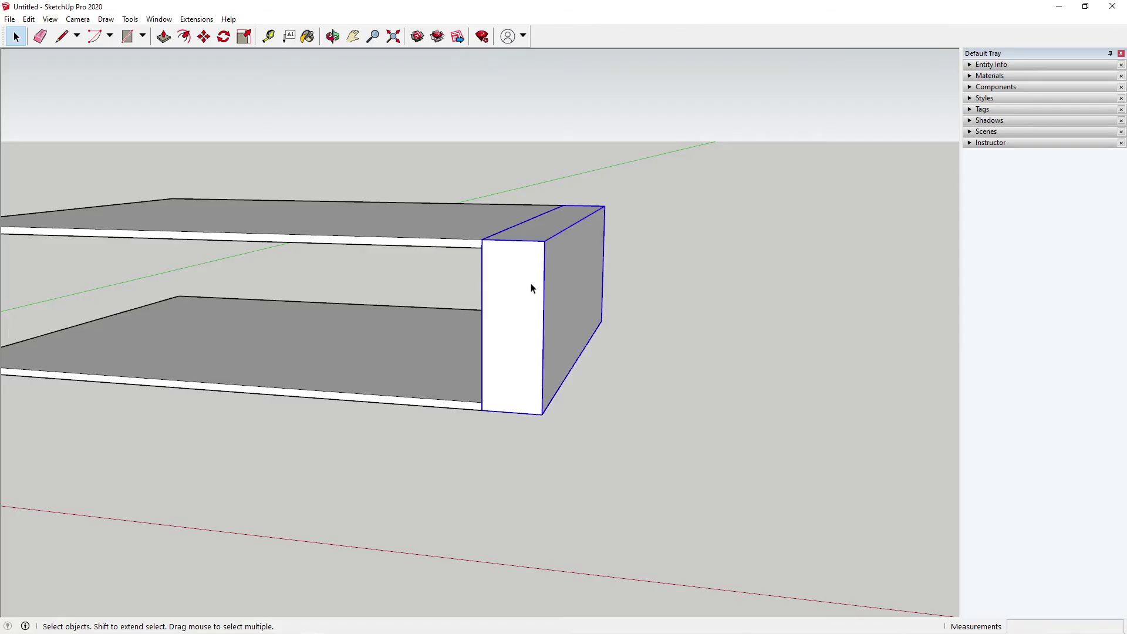
Turn the leg group into a component named 'table legs'.
right_click(532, 288)
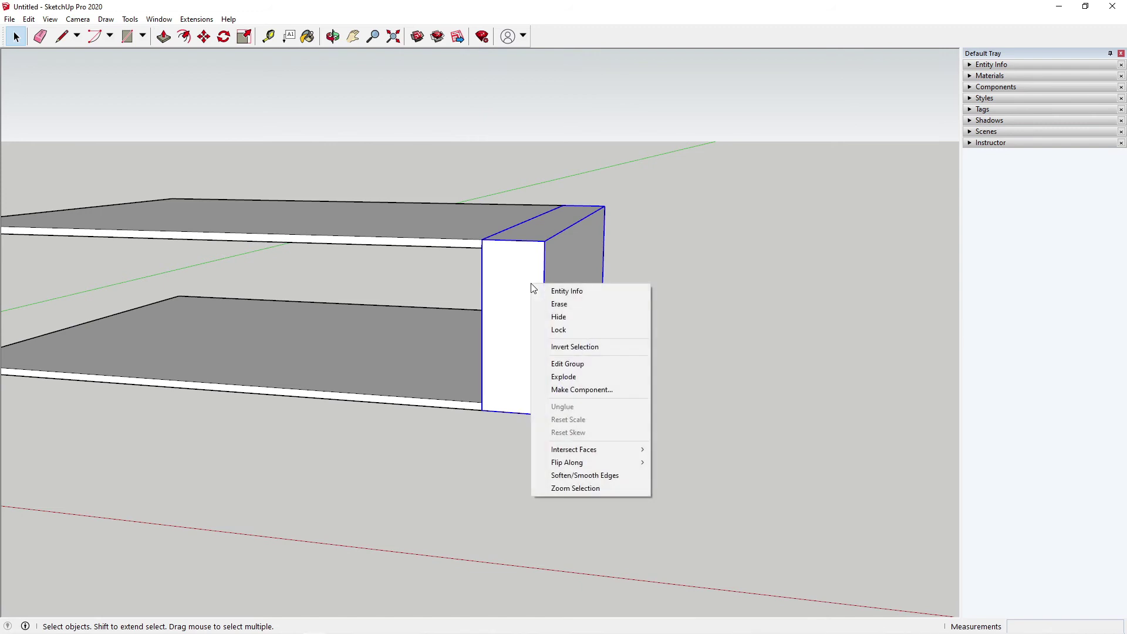
click(582, 390)
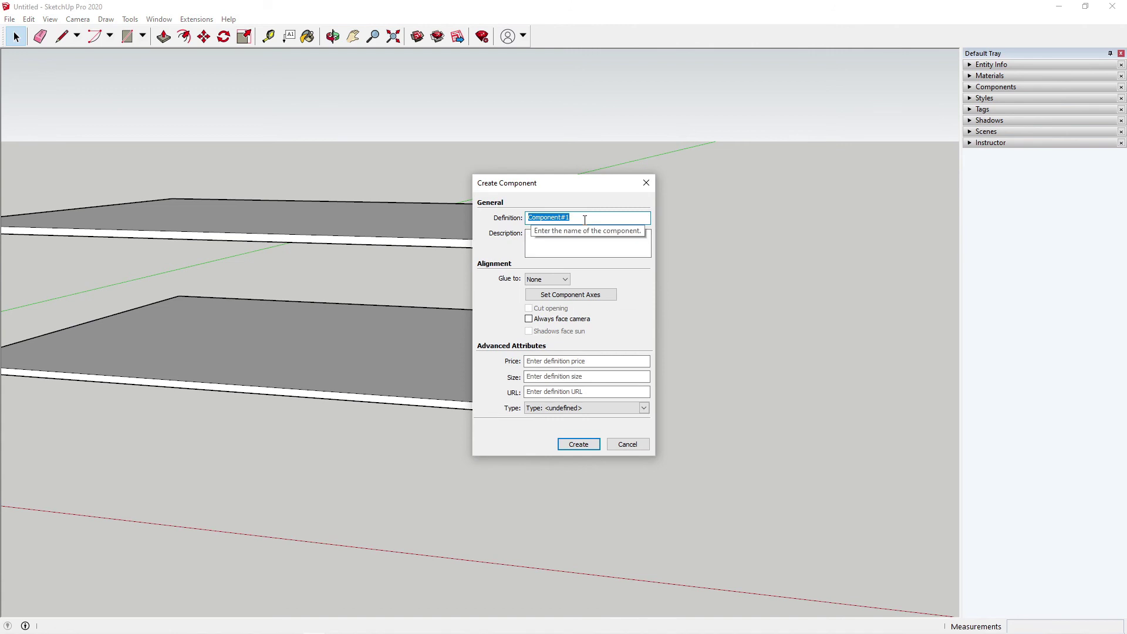
text(table legs)
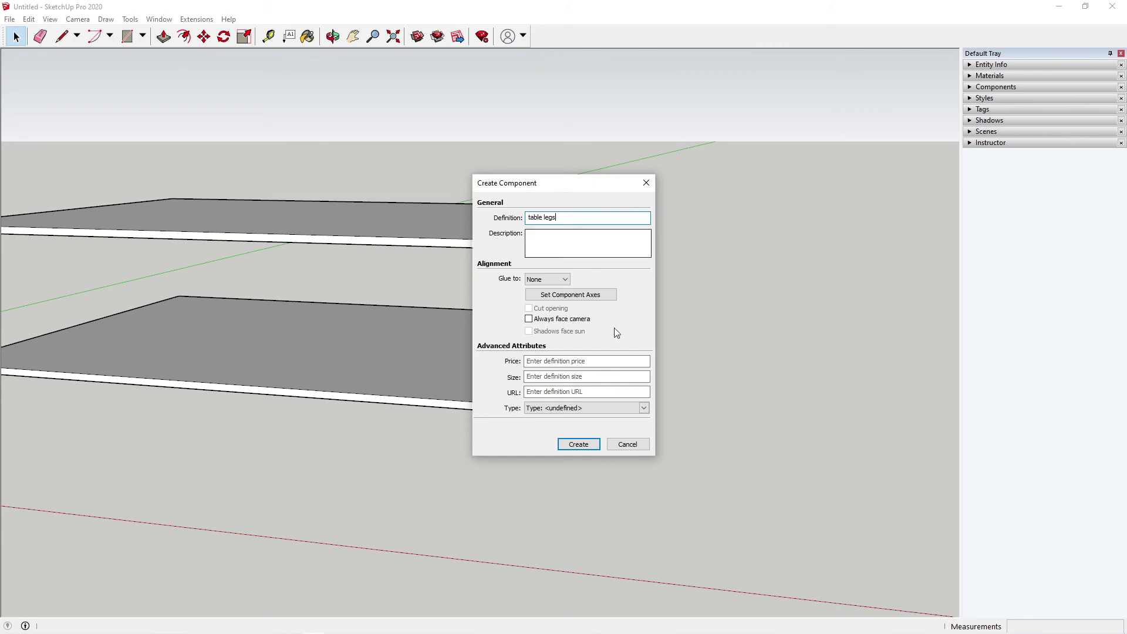
click(579, 444)
Copy the leg along the red axis to the shelves' left end.
middle_drag(579, 445, 576, 347)
key(m)
key(ctrl)
click(576, 423)
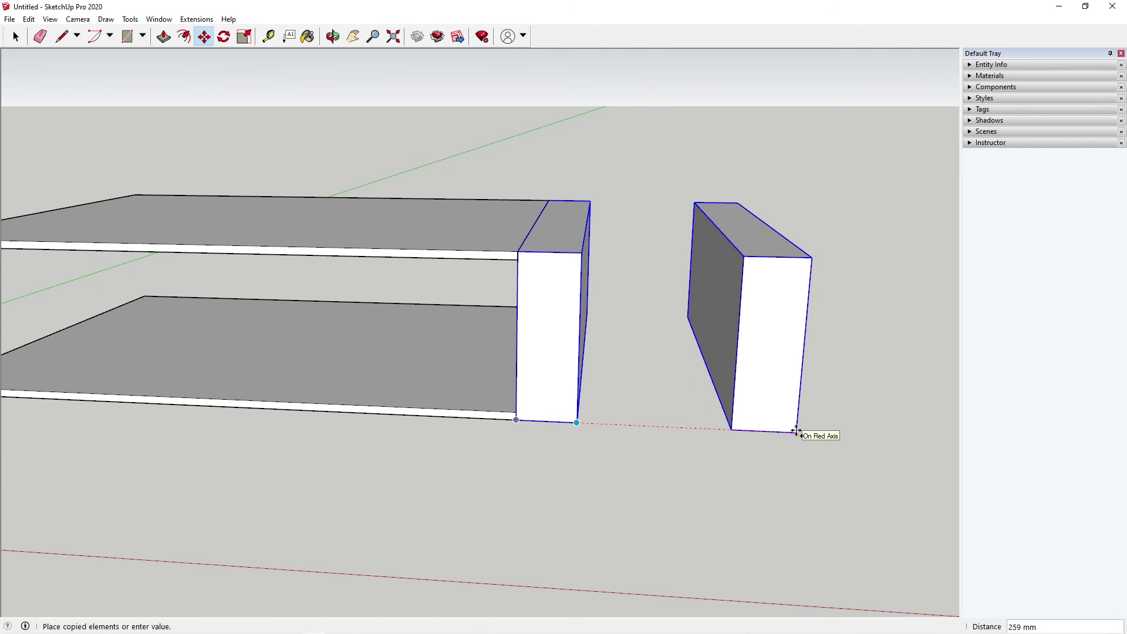
scroll(797, 432, down, 2)
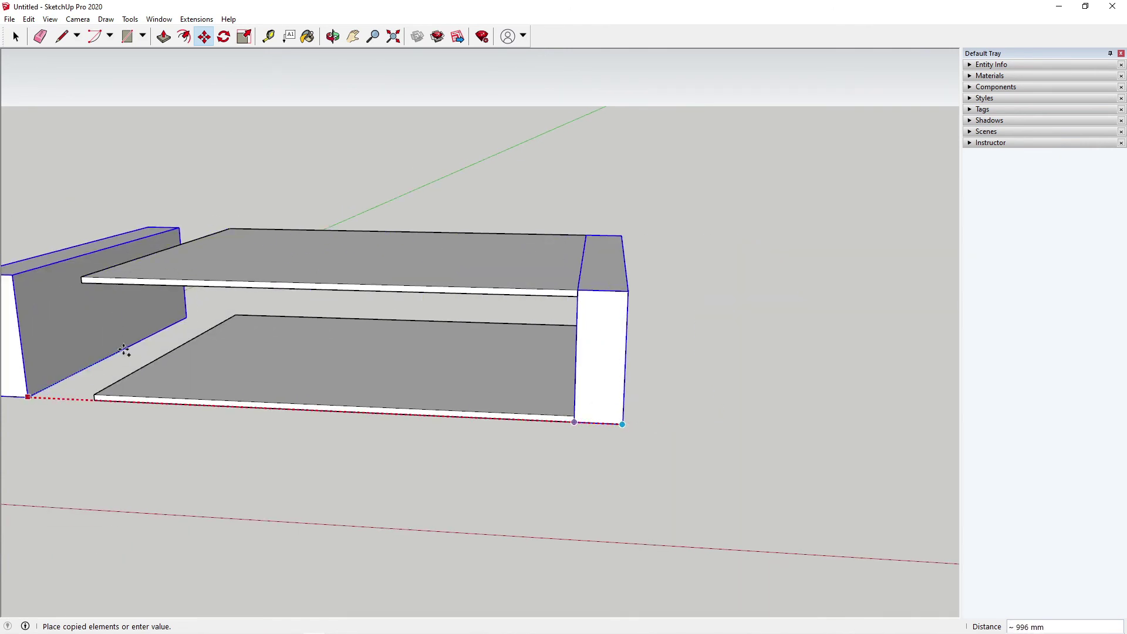
click(94, 397)
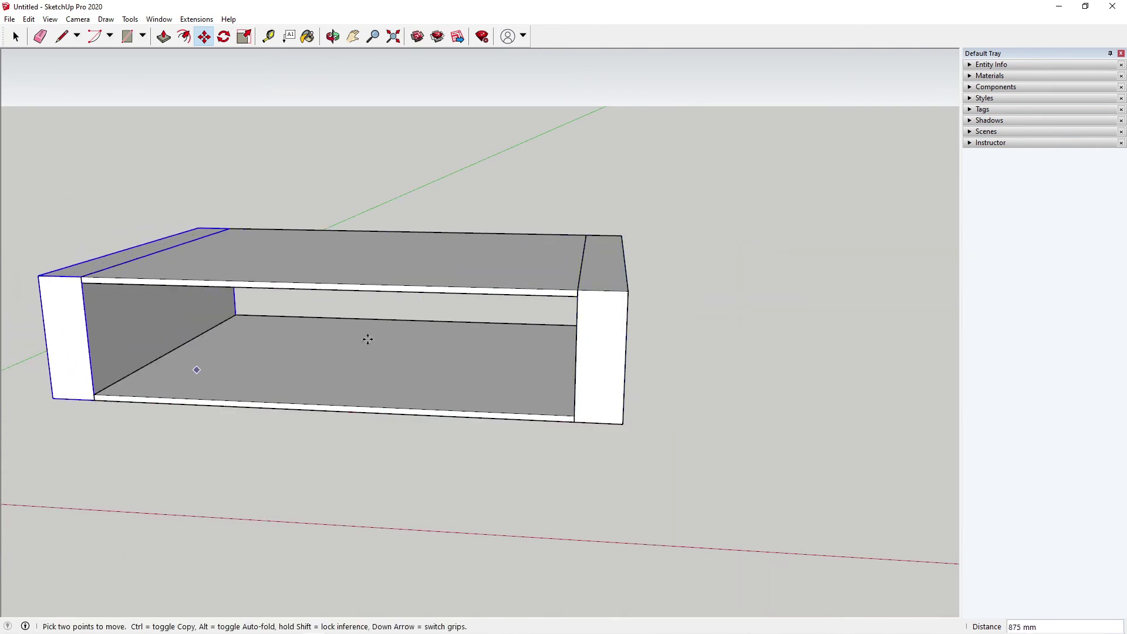
middle_drag(427, 348, 393, 460)
Inside the leg component, offset the leg's large outer face inward to create an inset outline.
click(378, 464)
double_click(378, 465)
key(m)
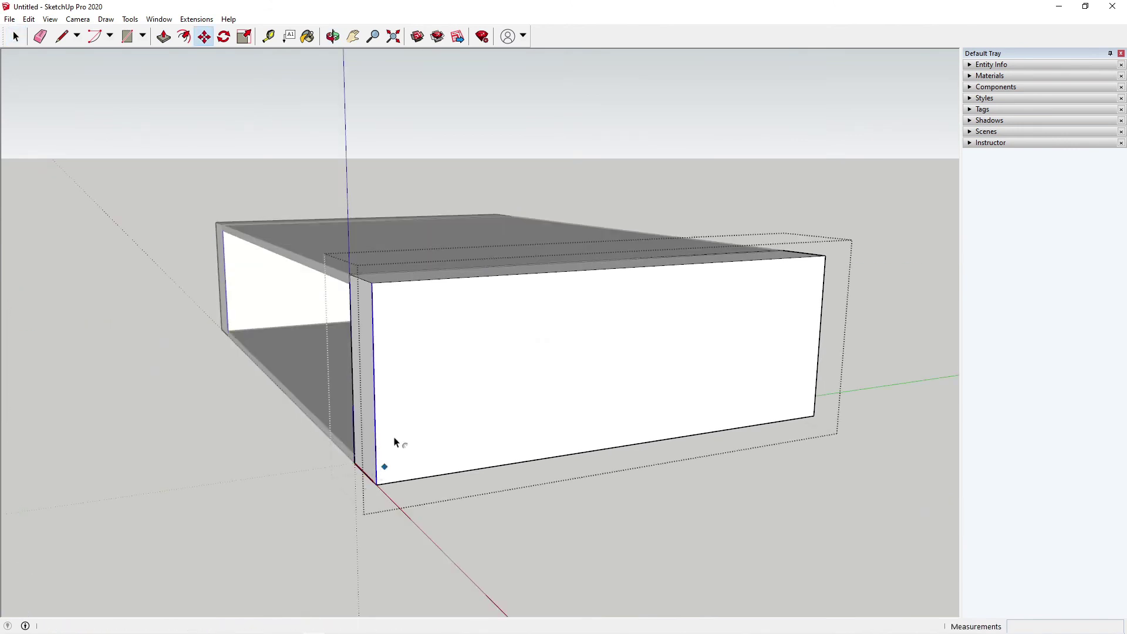
key(f)
key(space)
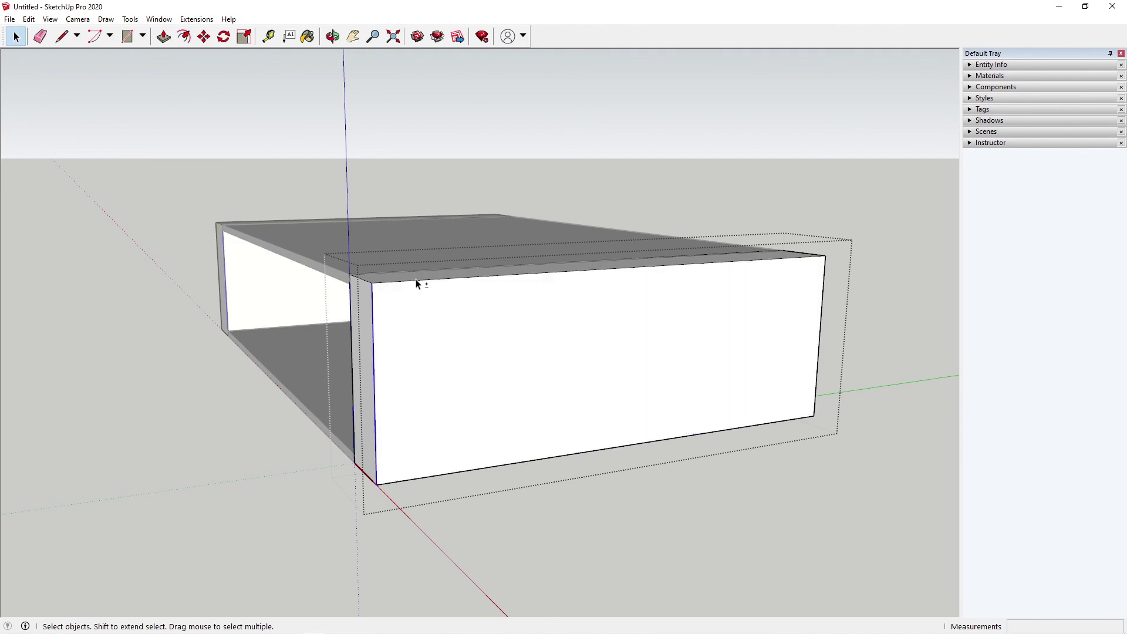
click(419, 281)
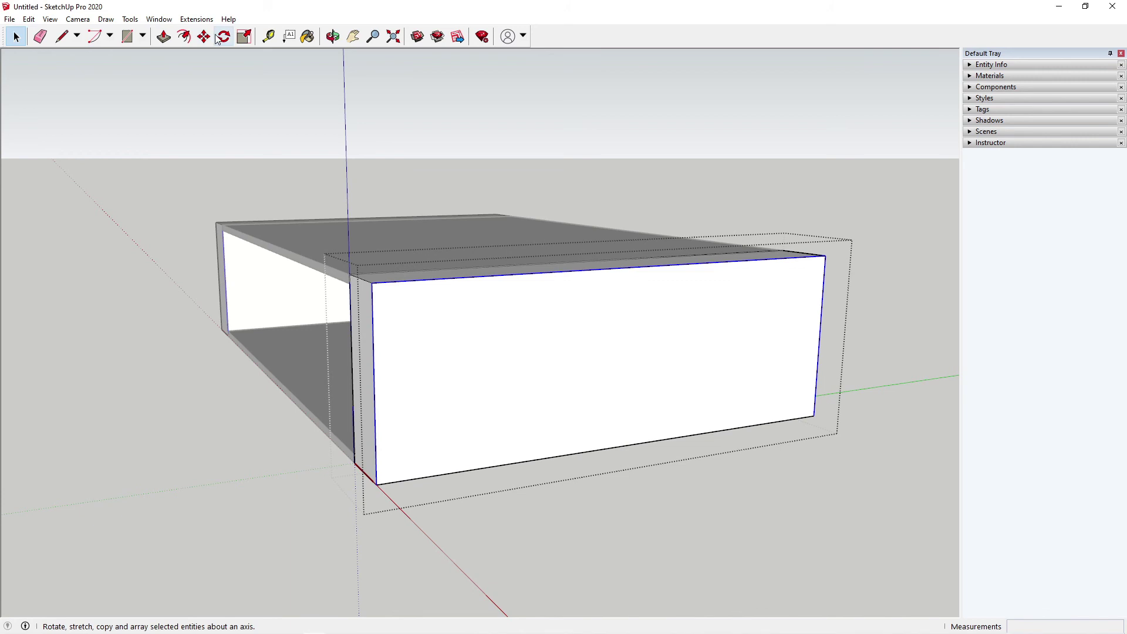
click(184, 36)
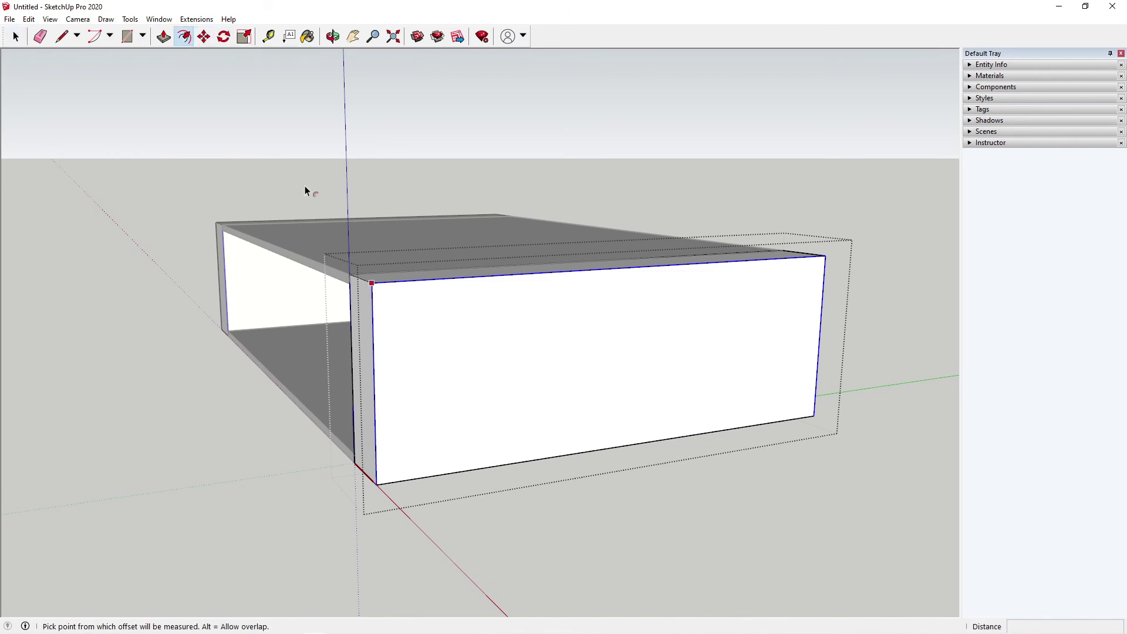
click(573, 277)
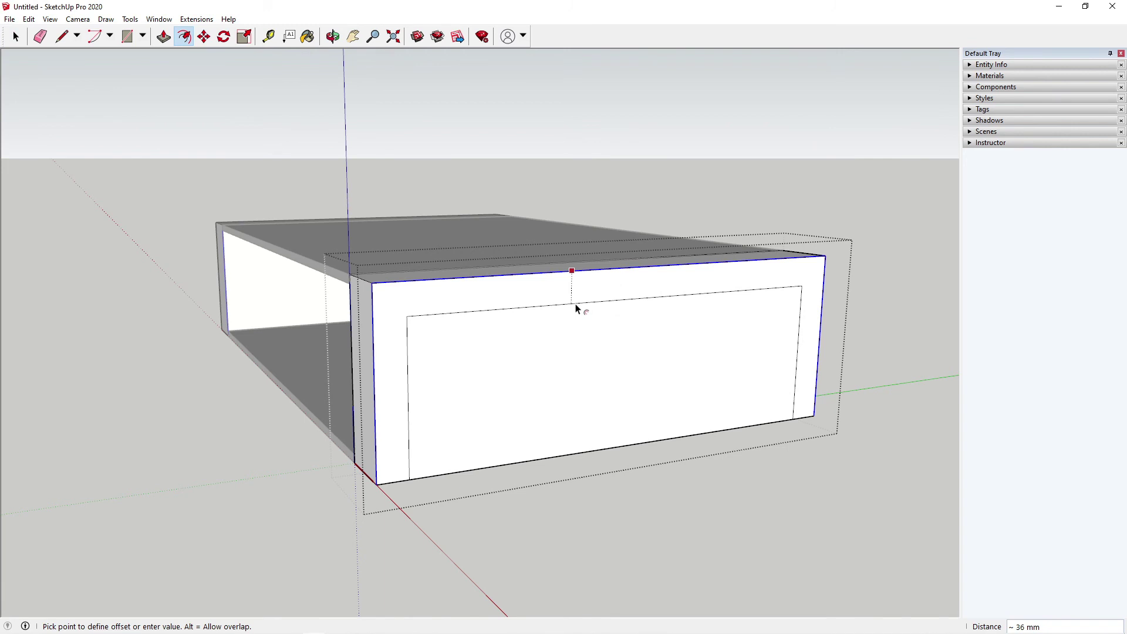
key(Return)
Push the inset face through the leg to cut the U-shaped opening, then exit the component.
key(p)
middle_drag(496, 415, 607, 461)
click(606, 459)
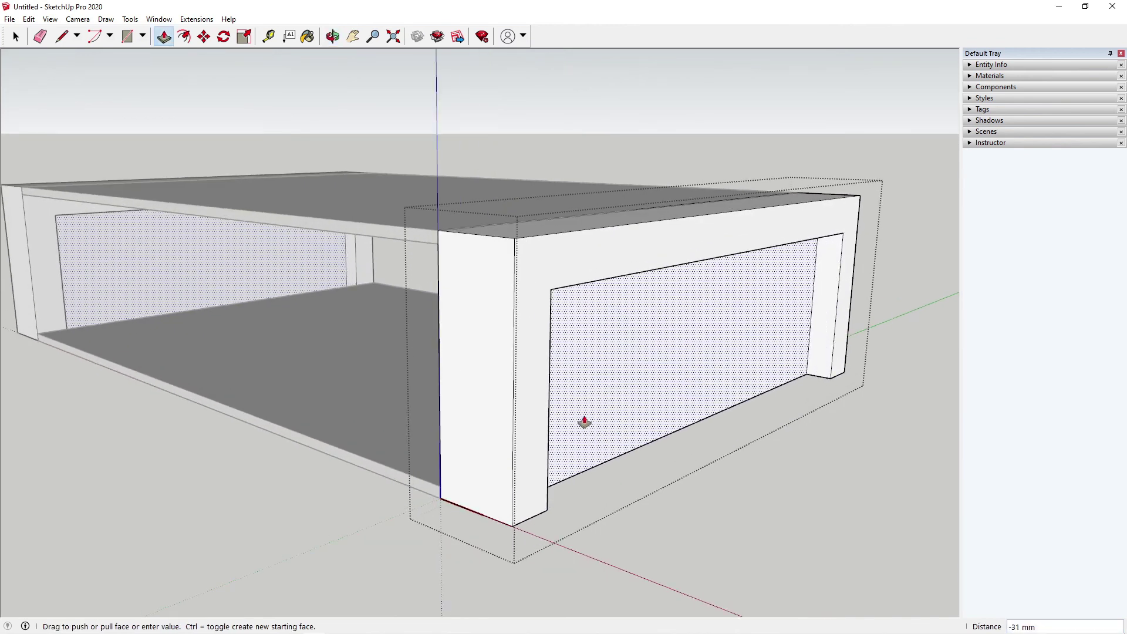
middle_drag(590, 325, 554, 323)
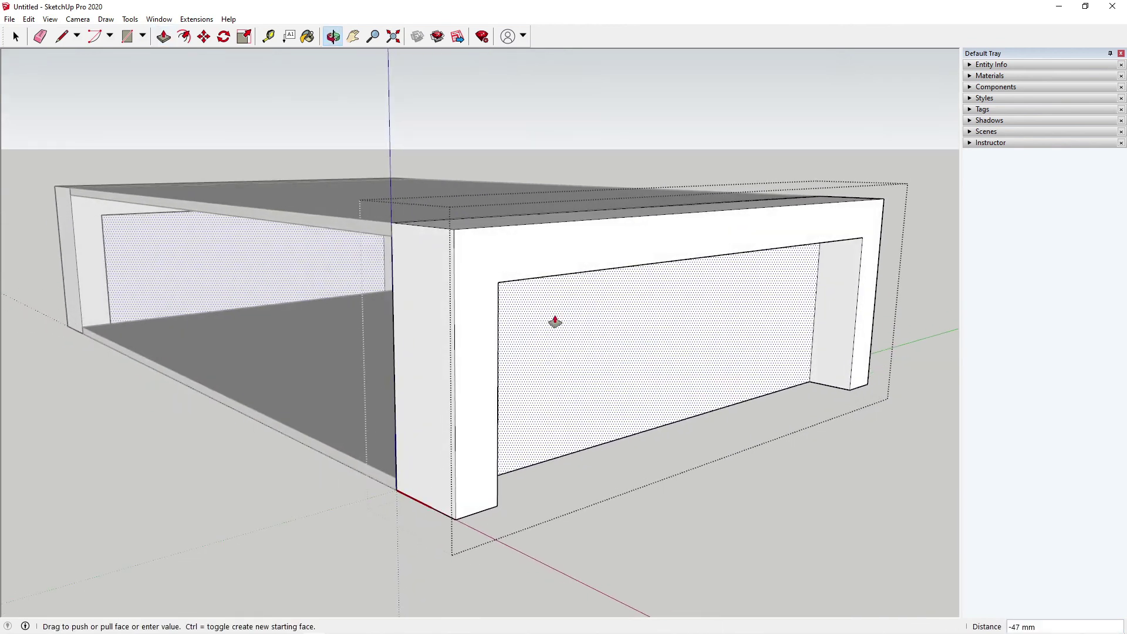
click(518, 311)
middle_drag(468, 395, 549, 408)
scroll(619, 432, down, 3)
key(space)
scroll(570, 406, up, 2)
middle_drag(546, 362, 564, 446)
click(738, 545)
click(545, 498)
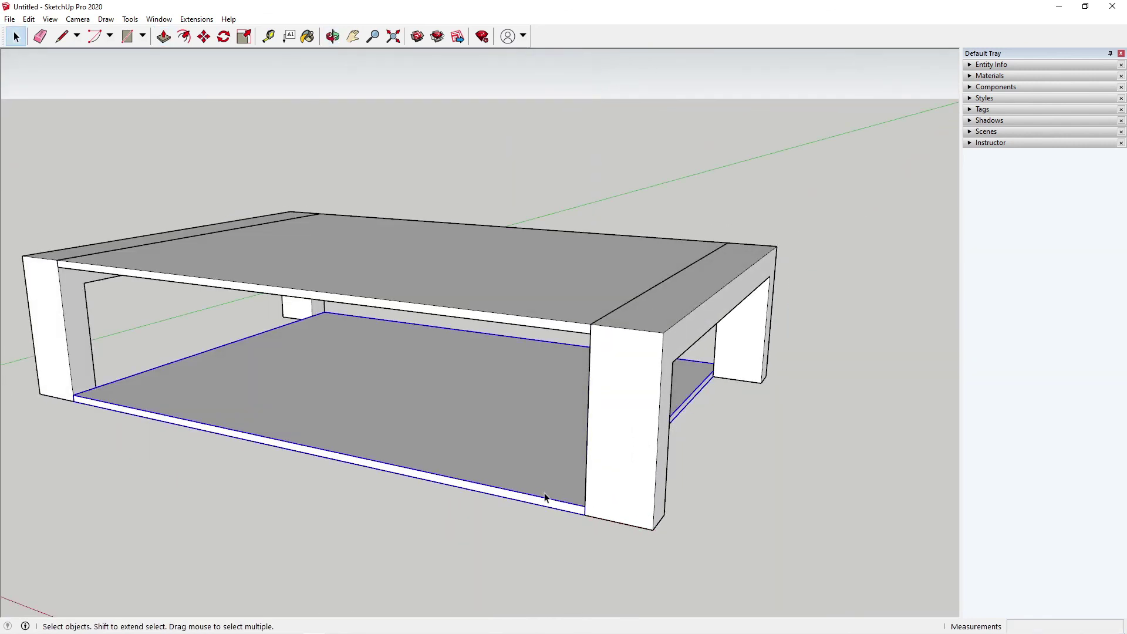
Inside the bottom shelf group, extend the shelf's side face out to the leg.
key(m)
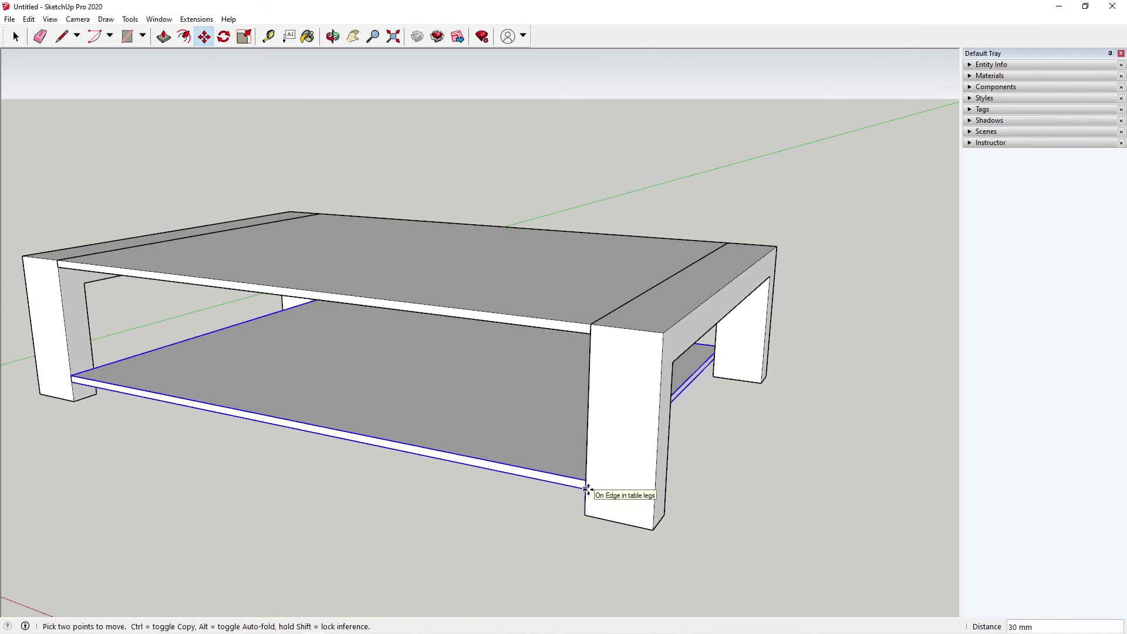
middle_drag(588, 489, 393, 365)
scroll(562, 413, up, 2)
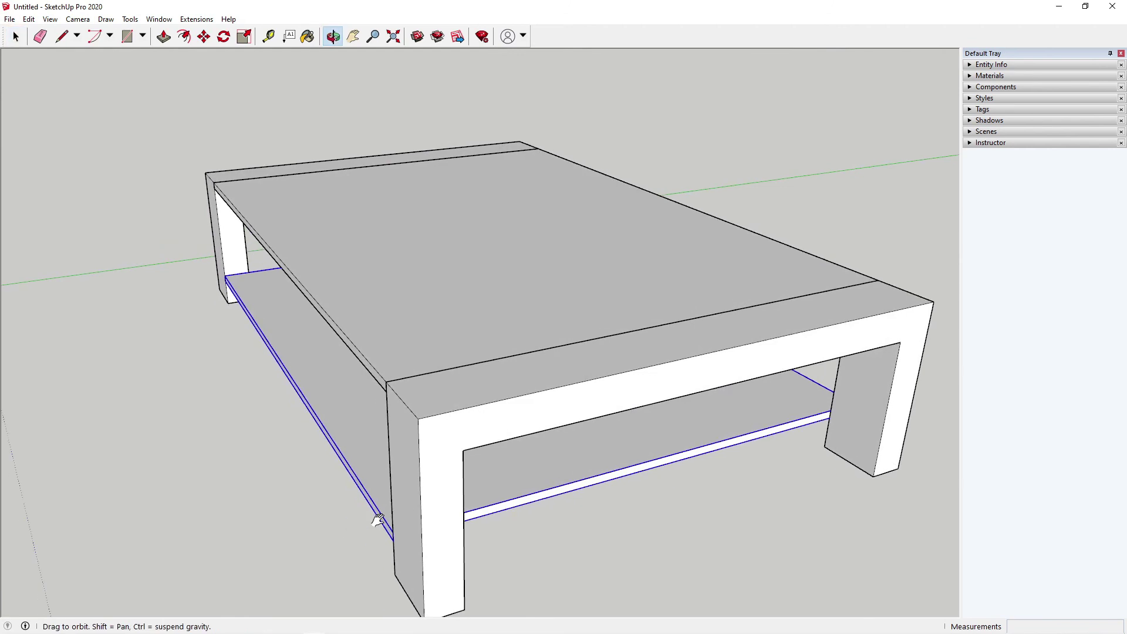
scroll(404, 312, up, 7)
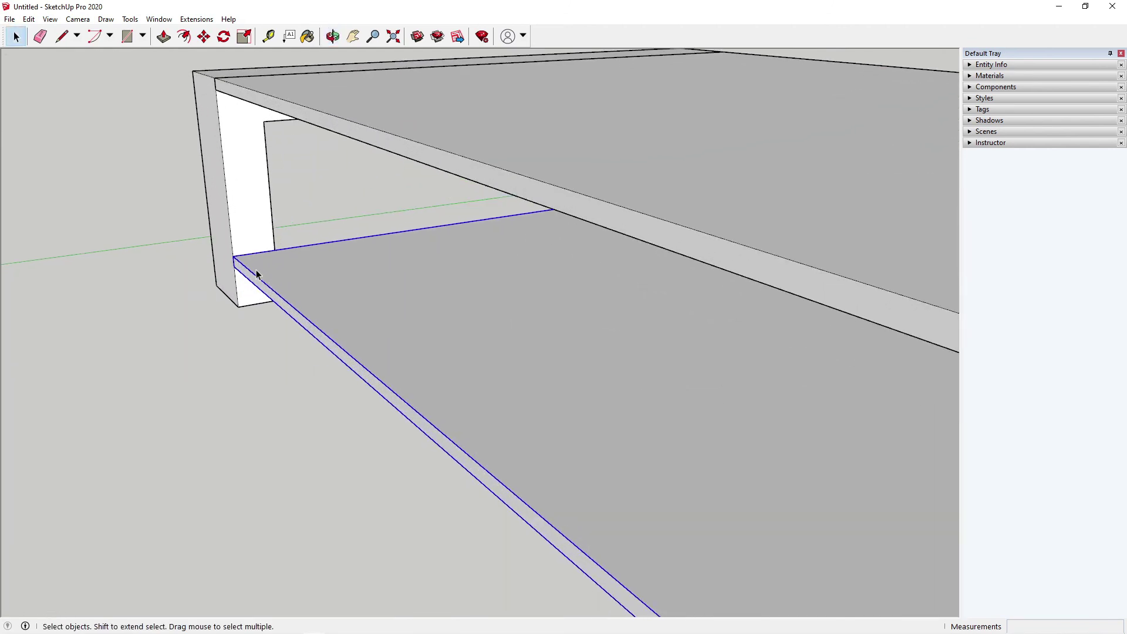
double_click(257, 273)
key(p)
scroll(290, 300, up, 1)
drag(292, 323, 316, 319)
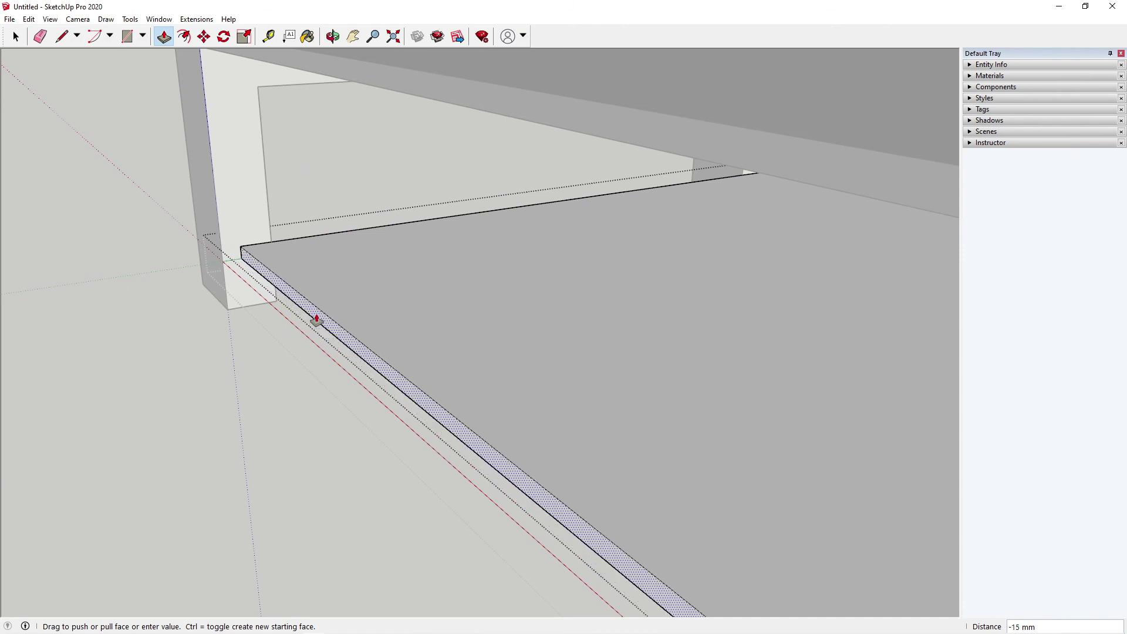
drag(316, 319, 315, 319)
Pull the bottom shelf's front face out by 20 mm.
scroll(255, 282, down, 6)
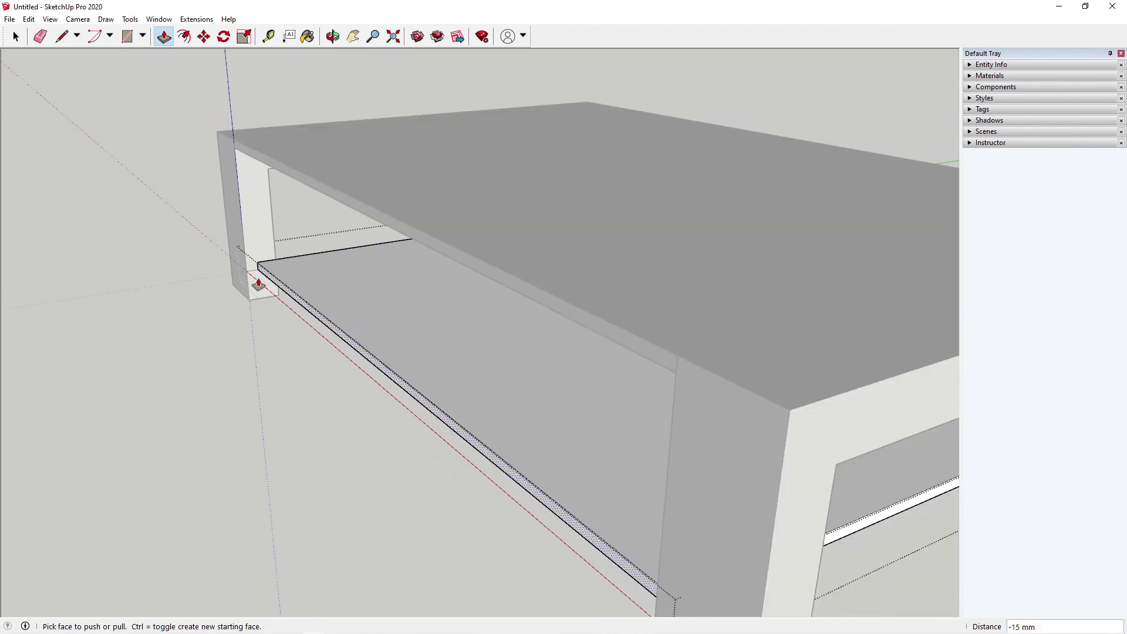
middle_drag(423, 290, 433, 360)
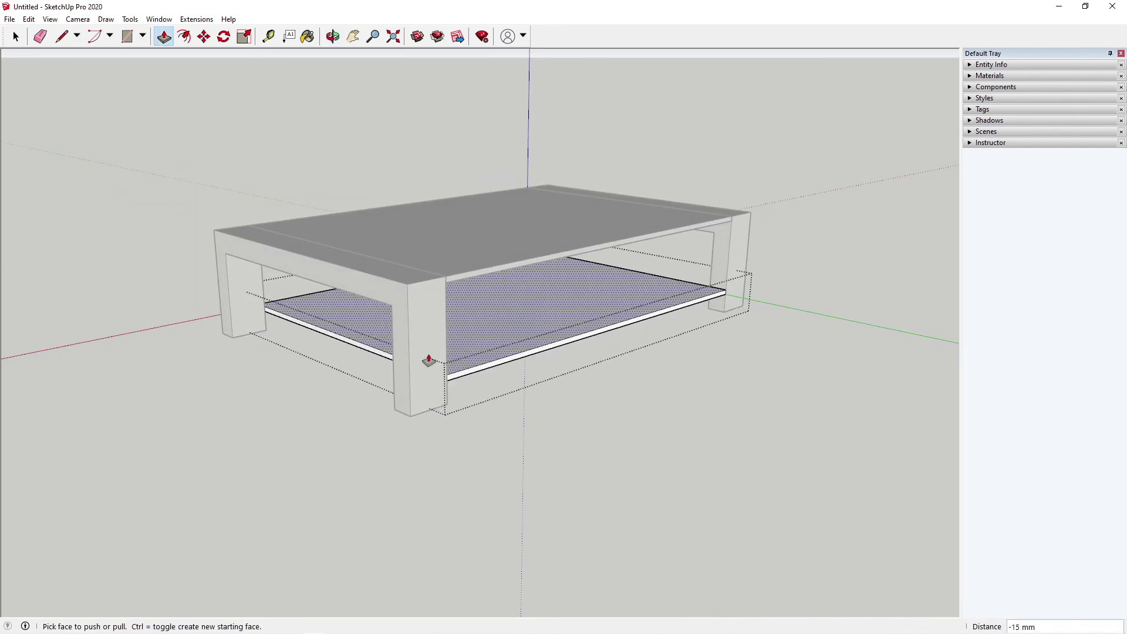
scroll(447, 370, up, 2)
mouse_move(300, 335)
middle_down()
mouse_move(493, 333)
mouse_move(292, 317)
middle_up()
scroll(492, 334, down, 2)
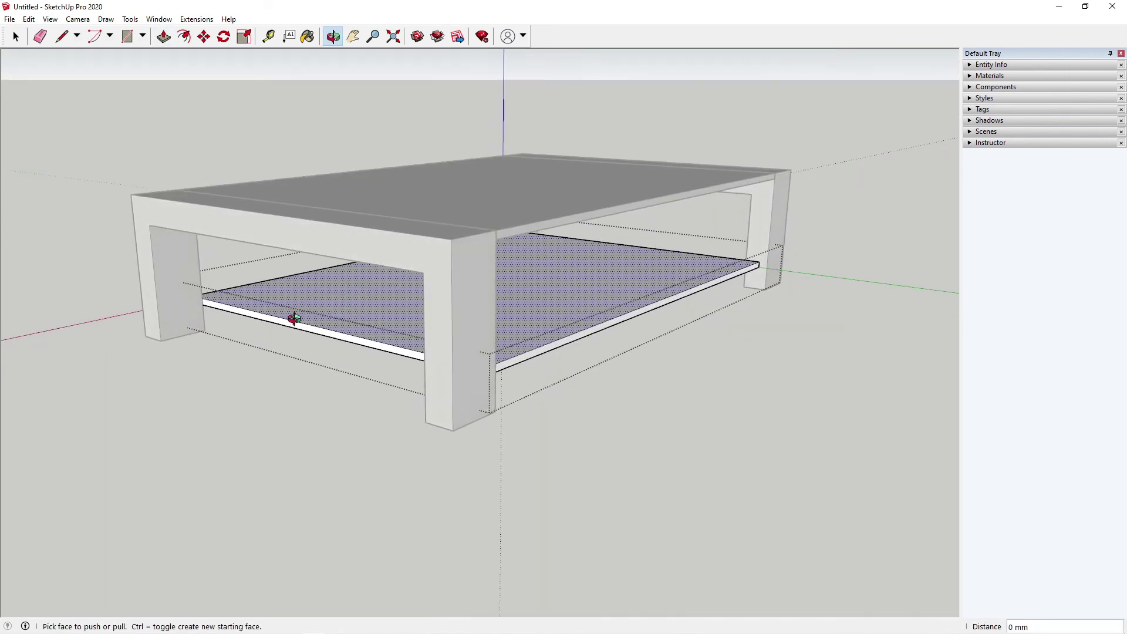
click(313, 338)
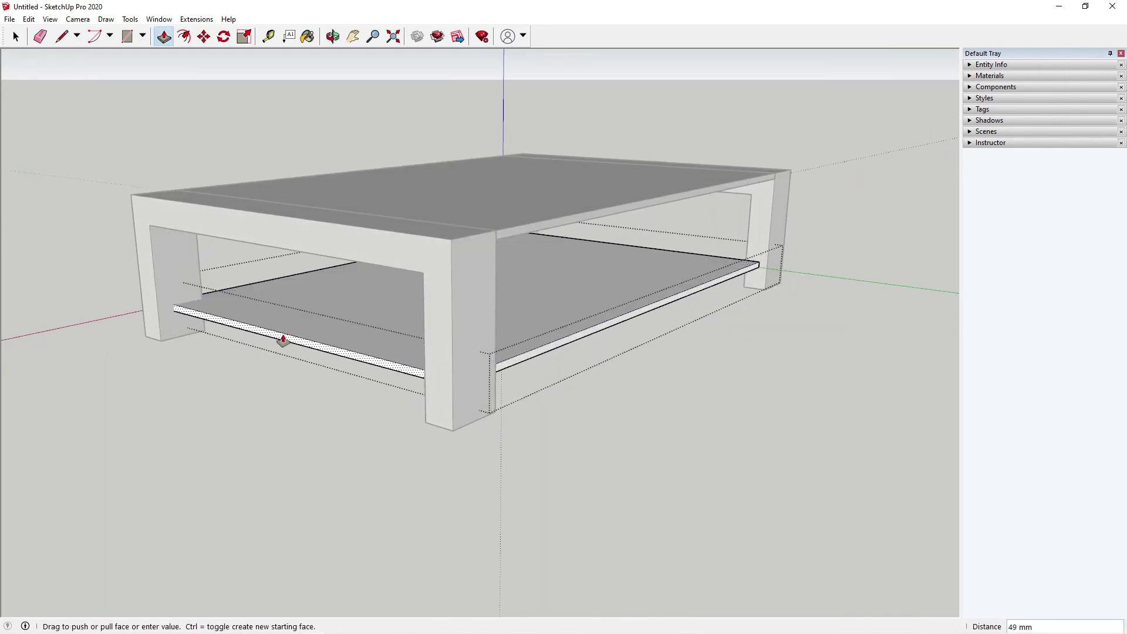
key(Return)
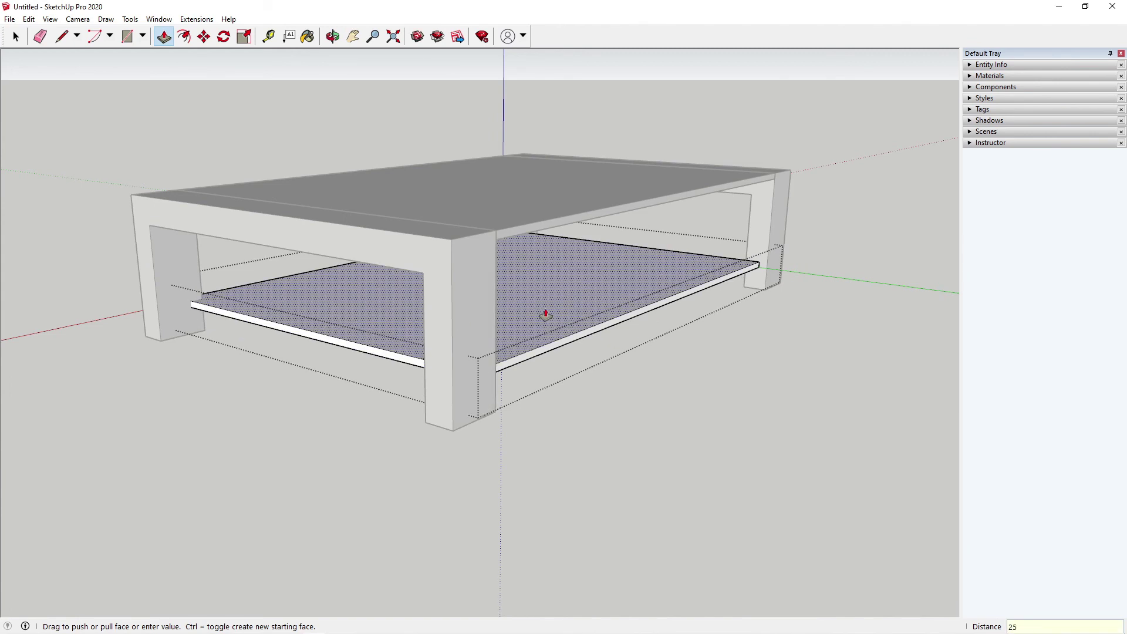
middle_drag(546, 315, 585, 385)
middle_drag(639, 420, 440, 169)
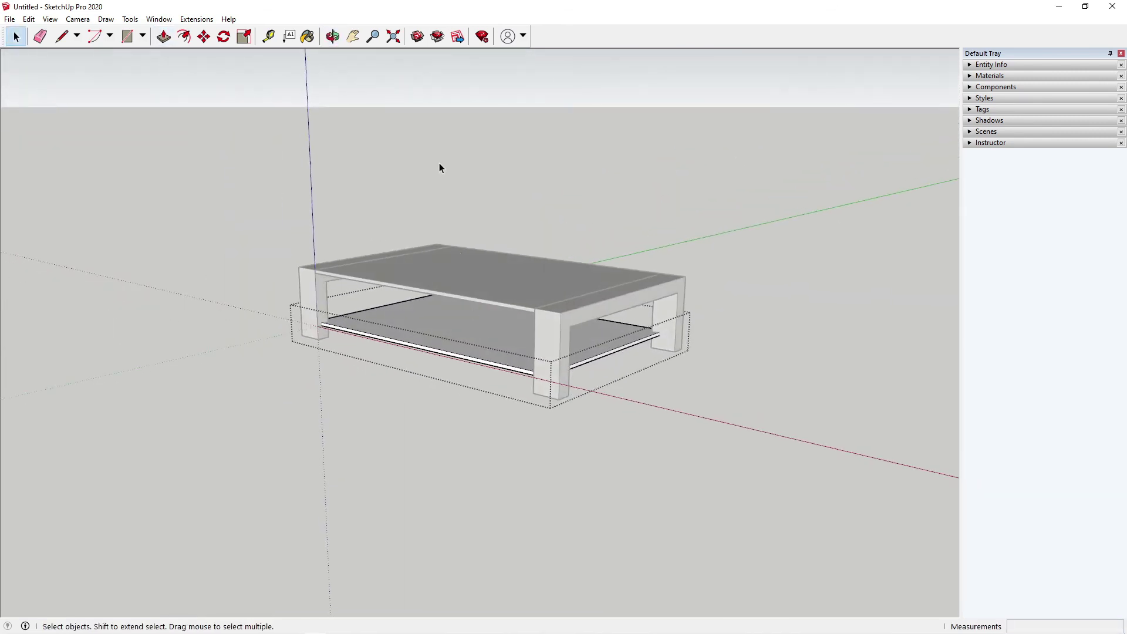
scroll(448, 257, up, 5)
middle_drag(593, 320, 624, 347)
middle_drag(348, 324, 498, 287)
scroll(498, 286, down, 1)
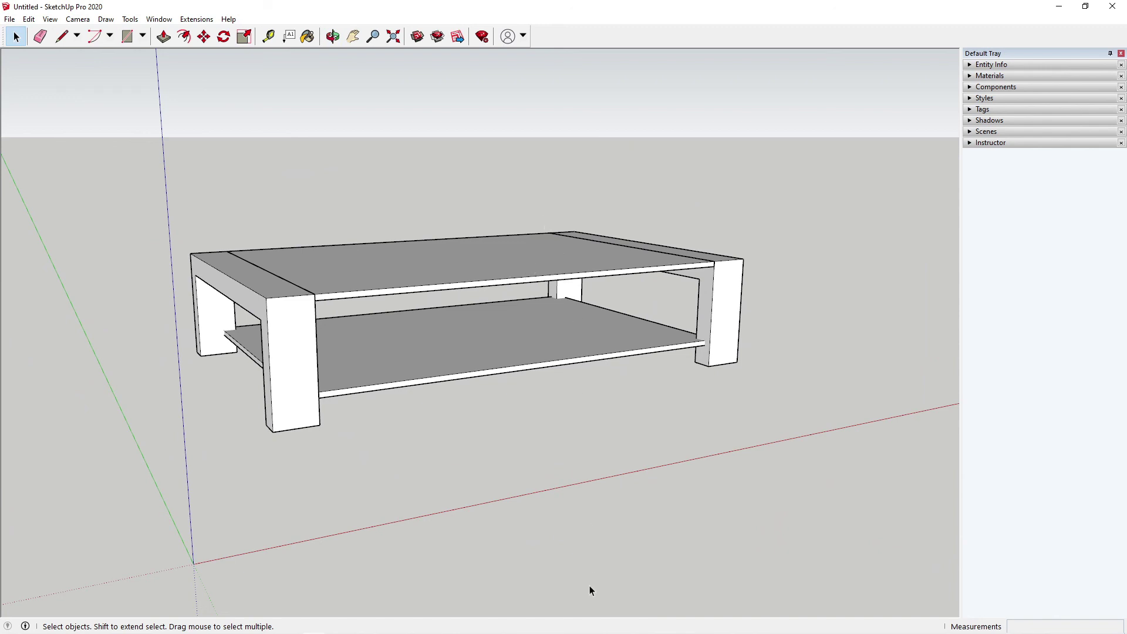
mouse_move(580, 633)
middle_drag(531, 368, 596, 347)
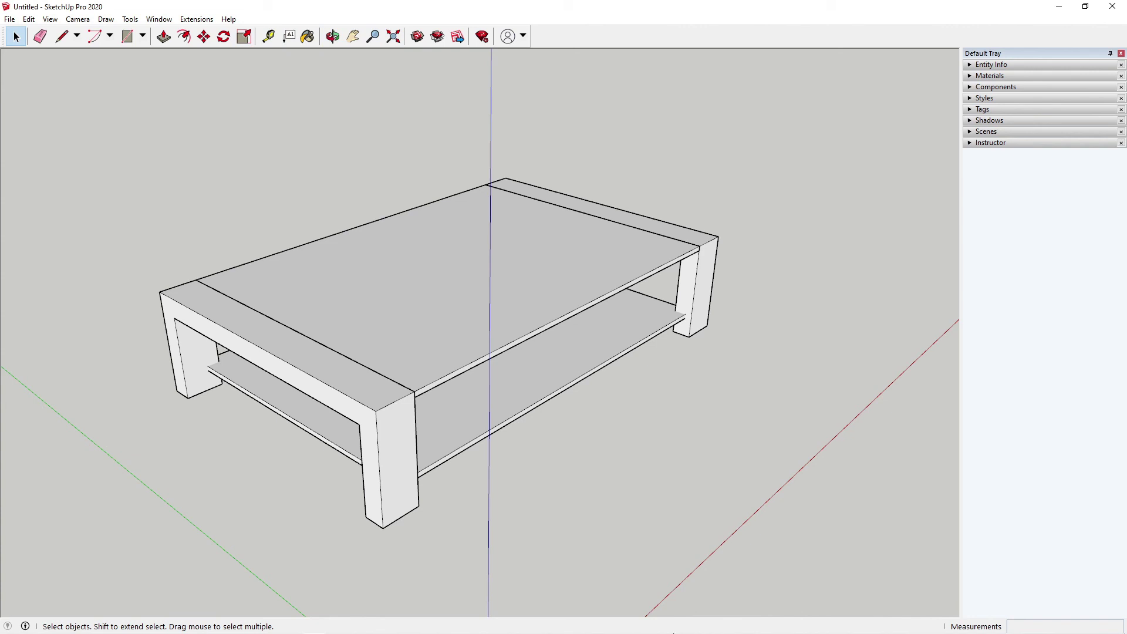
mouse_move(675, 633)
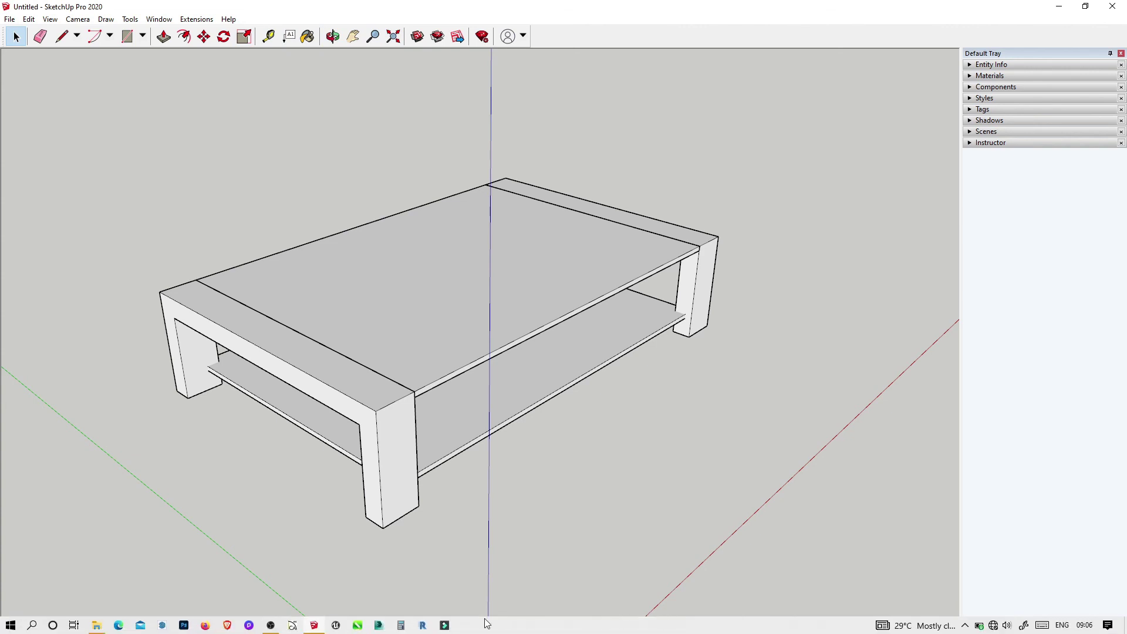